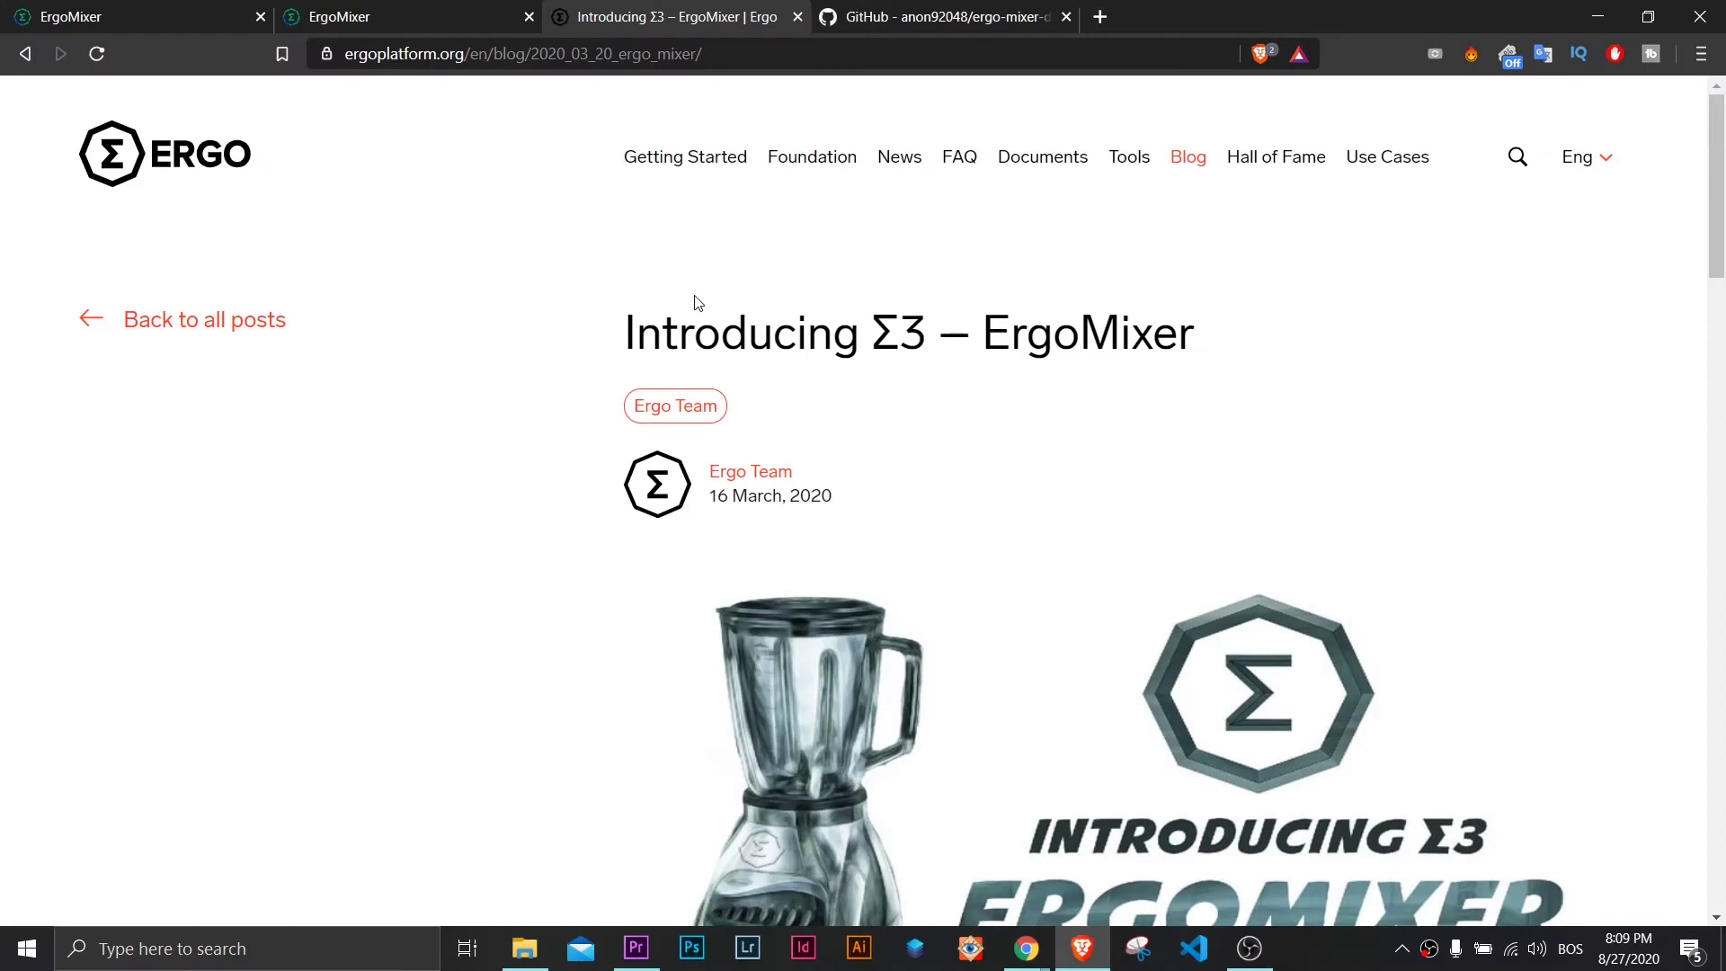
Scroll through the currently open GitHub page
{"action": "scroll", "coordinate": [686, 297], "scroll_direction": "down", "scroll_amount": 5}
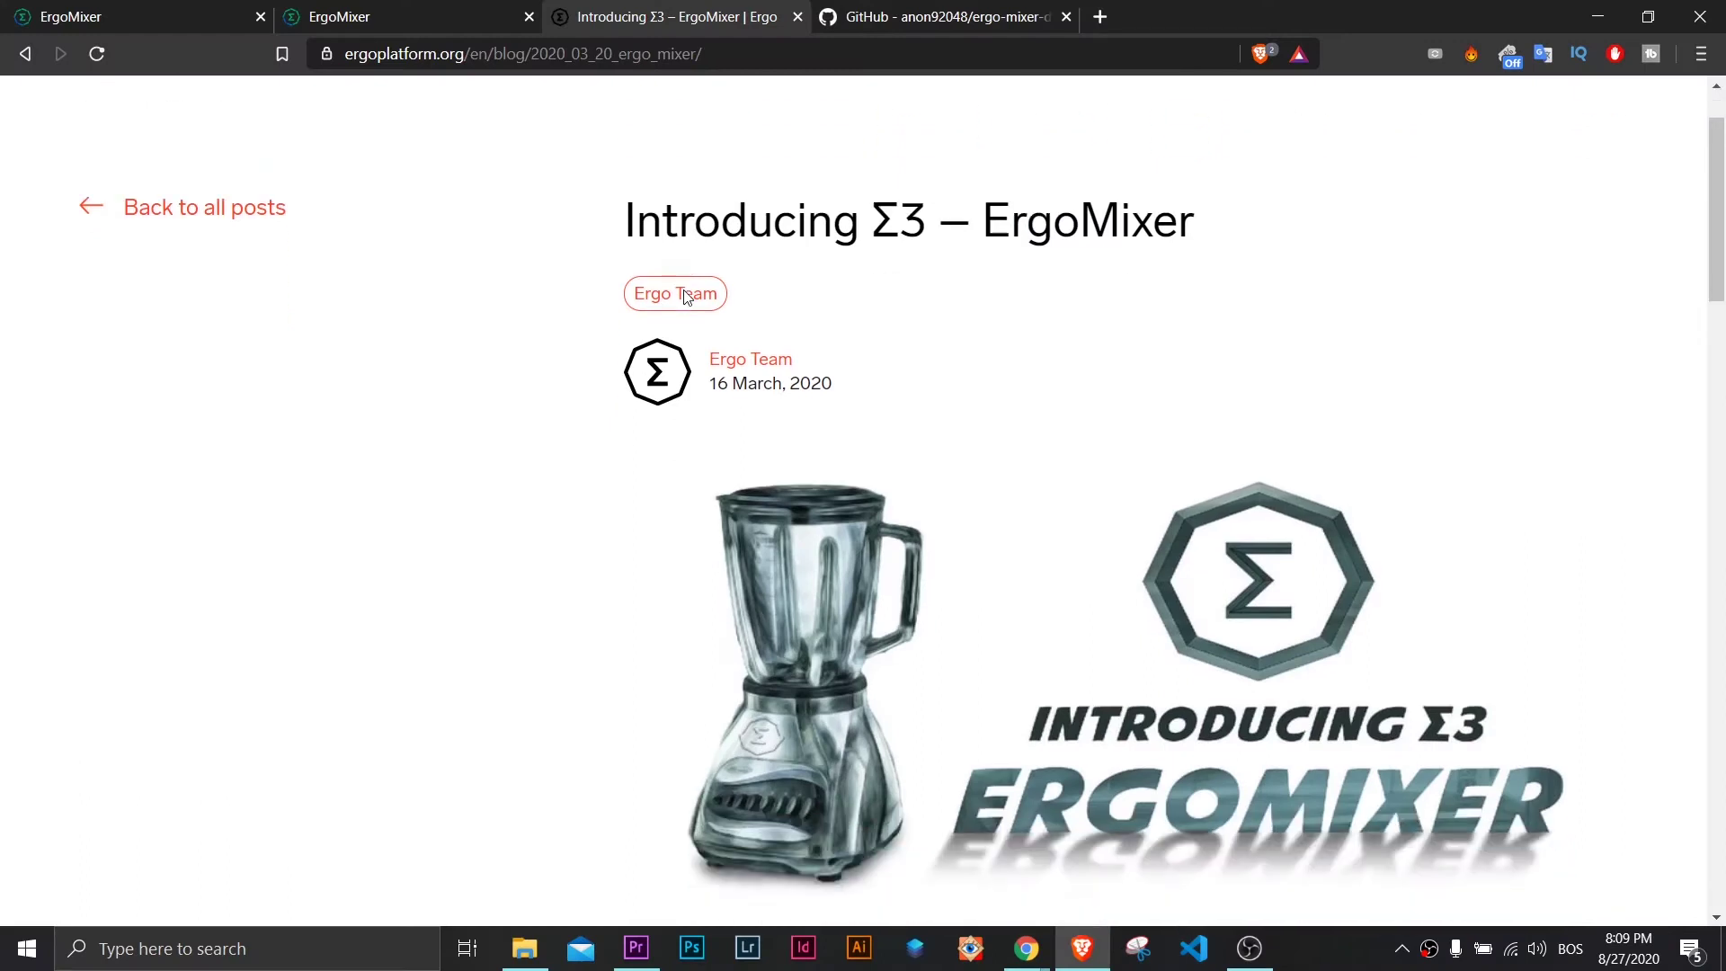
{"action": "scroll", "coordinate": [687, 297], "scroll_direction": "down", "scroll_amount": 5}
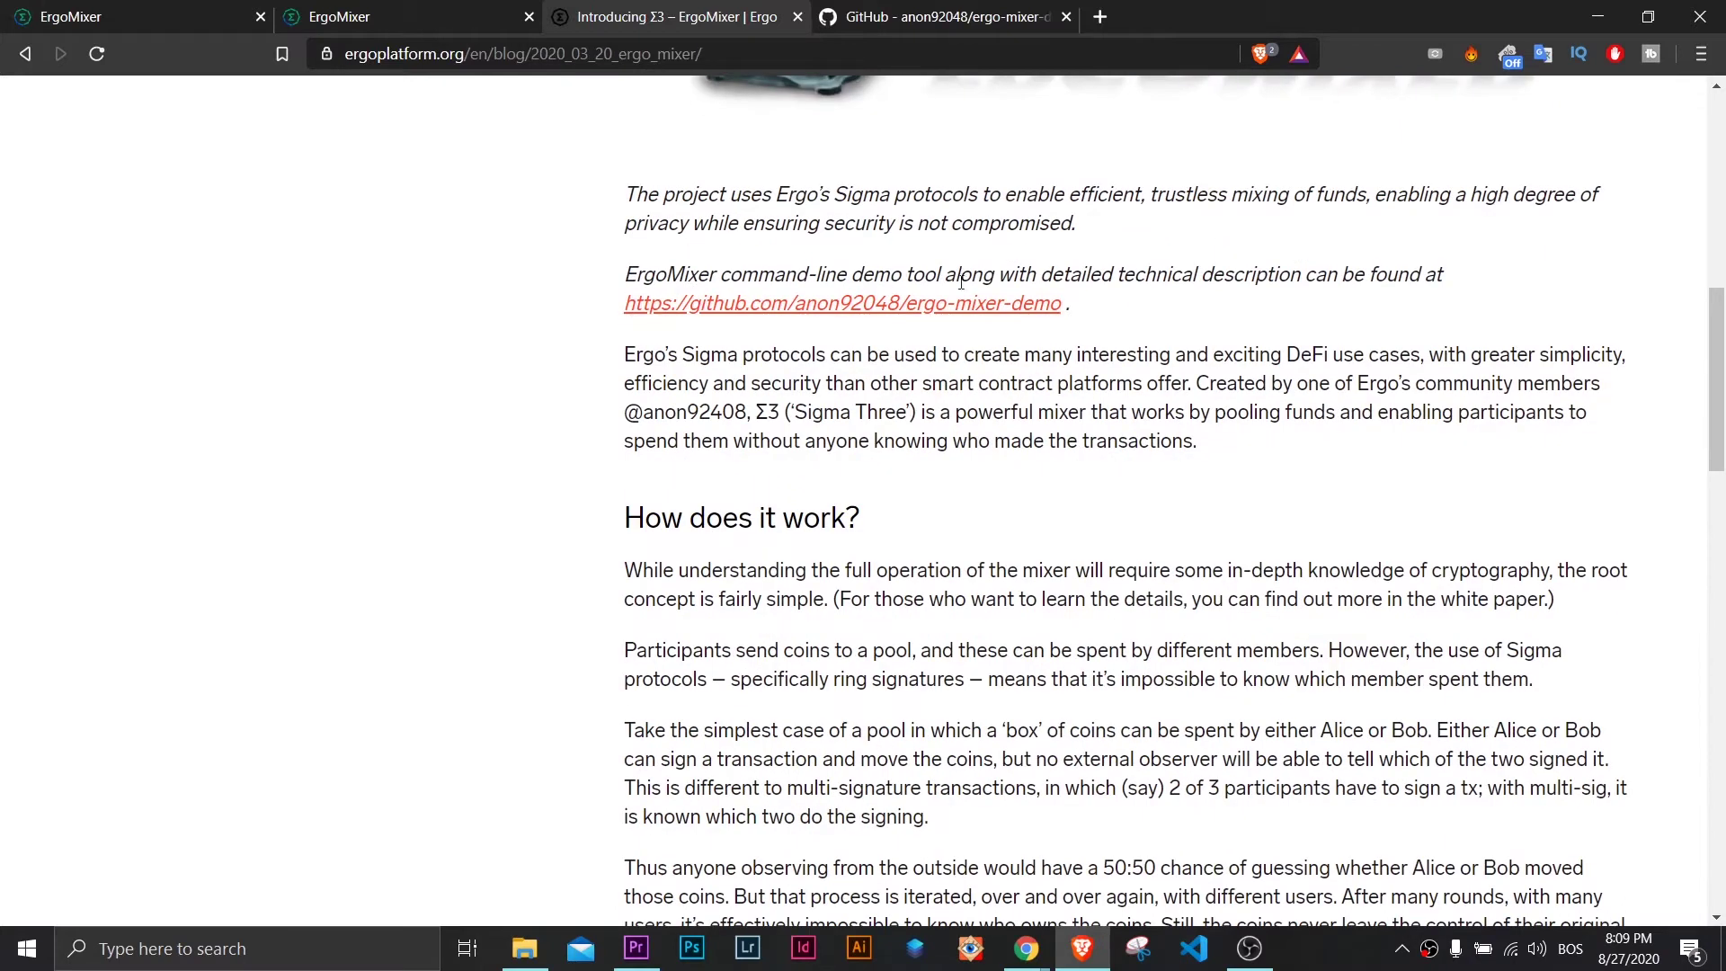
{"action": "scroll", "coordinate": [794, 345], "scroll_direction": "down", "scroll_amount": 6}
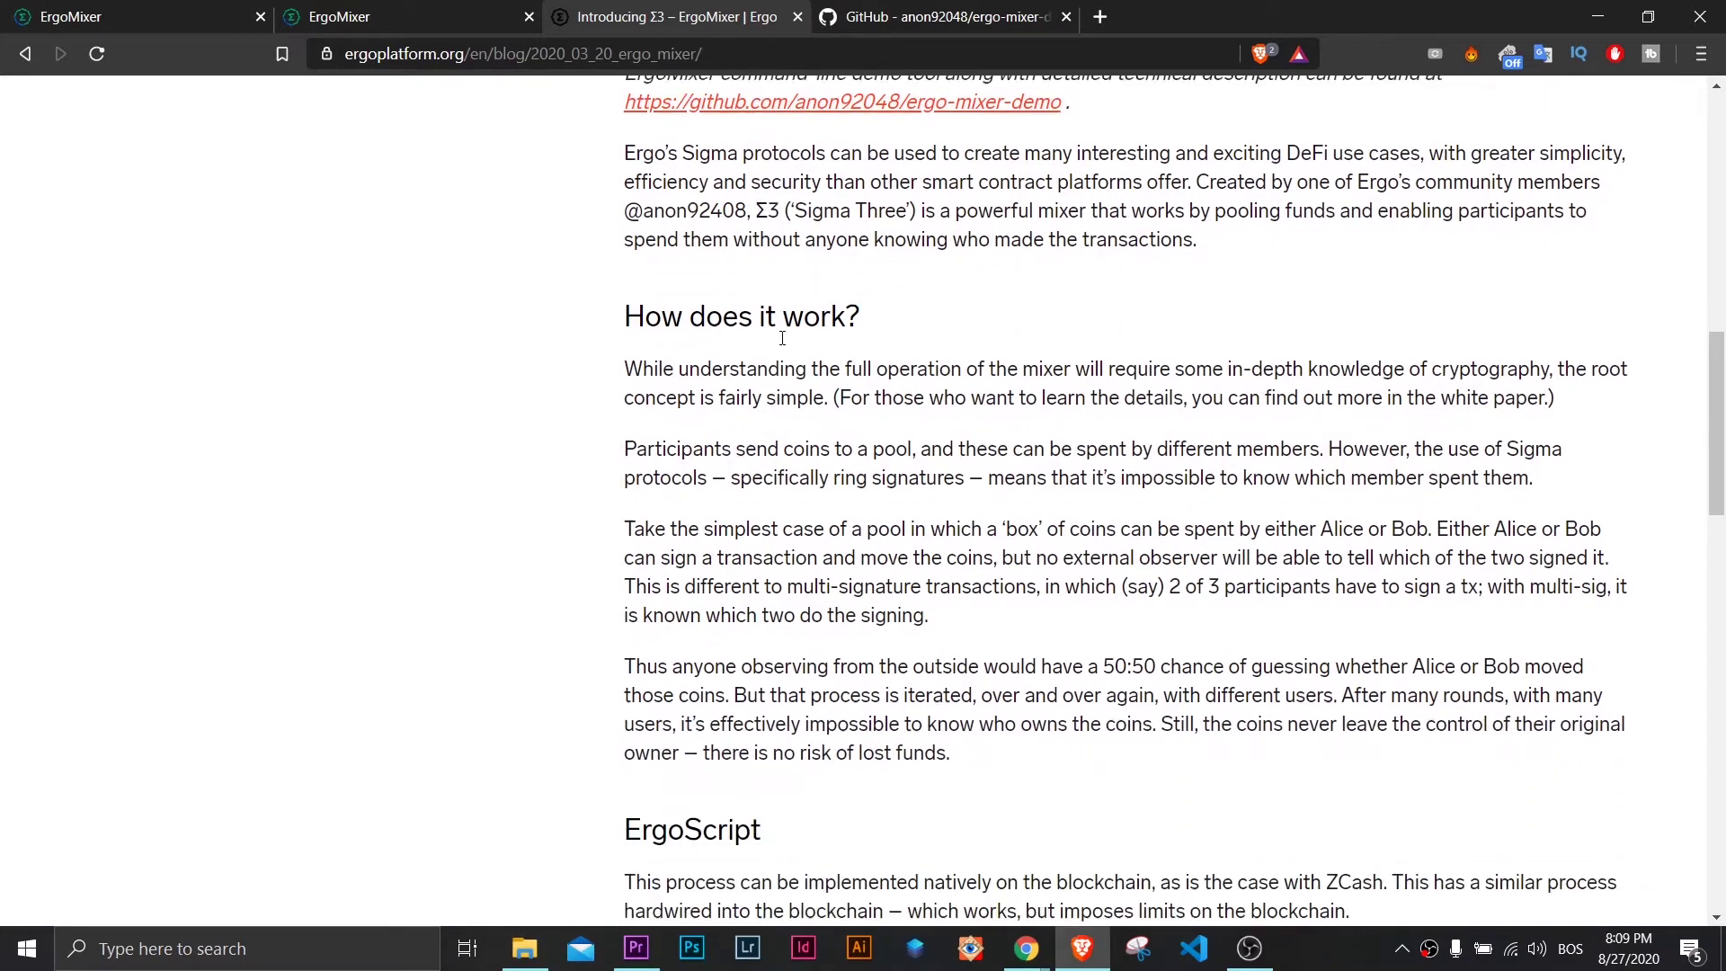
{"action": "scroll", "coordinate": [782, 337], "scroll_direction": "down", "scroll_amount": 4}
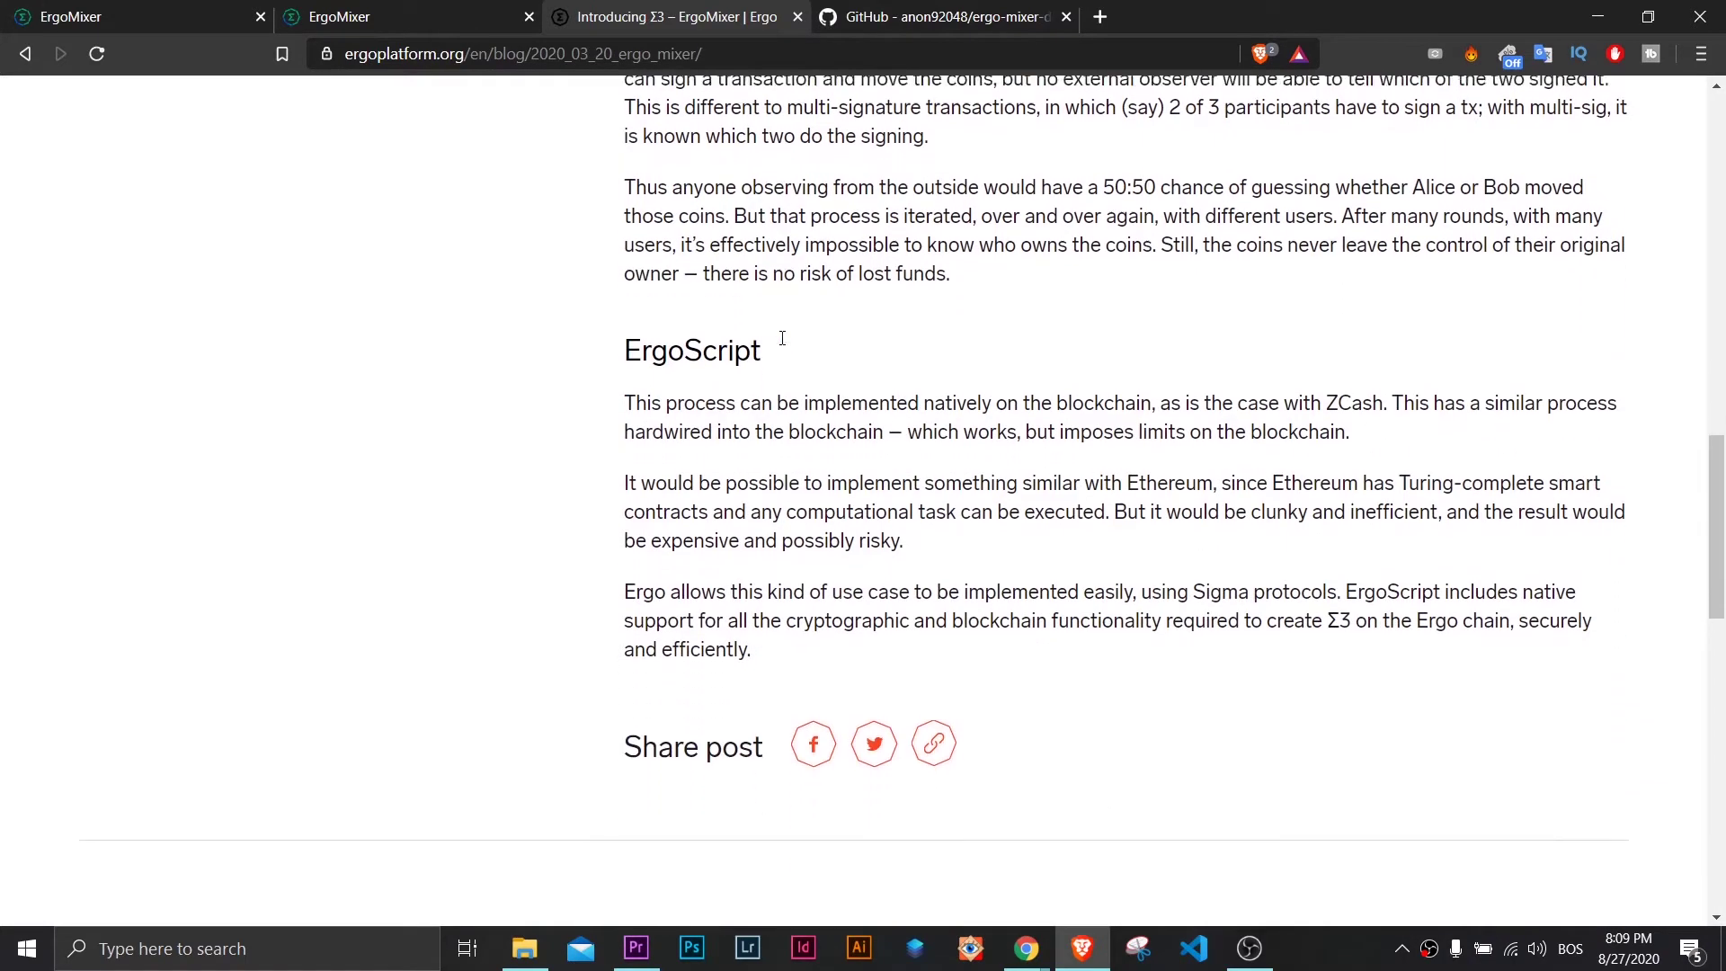
{"action": "scroll", "coordinate": [782, 345], "scroll_direction": "up", "scroll_amount": 13}
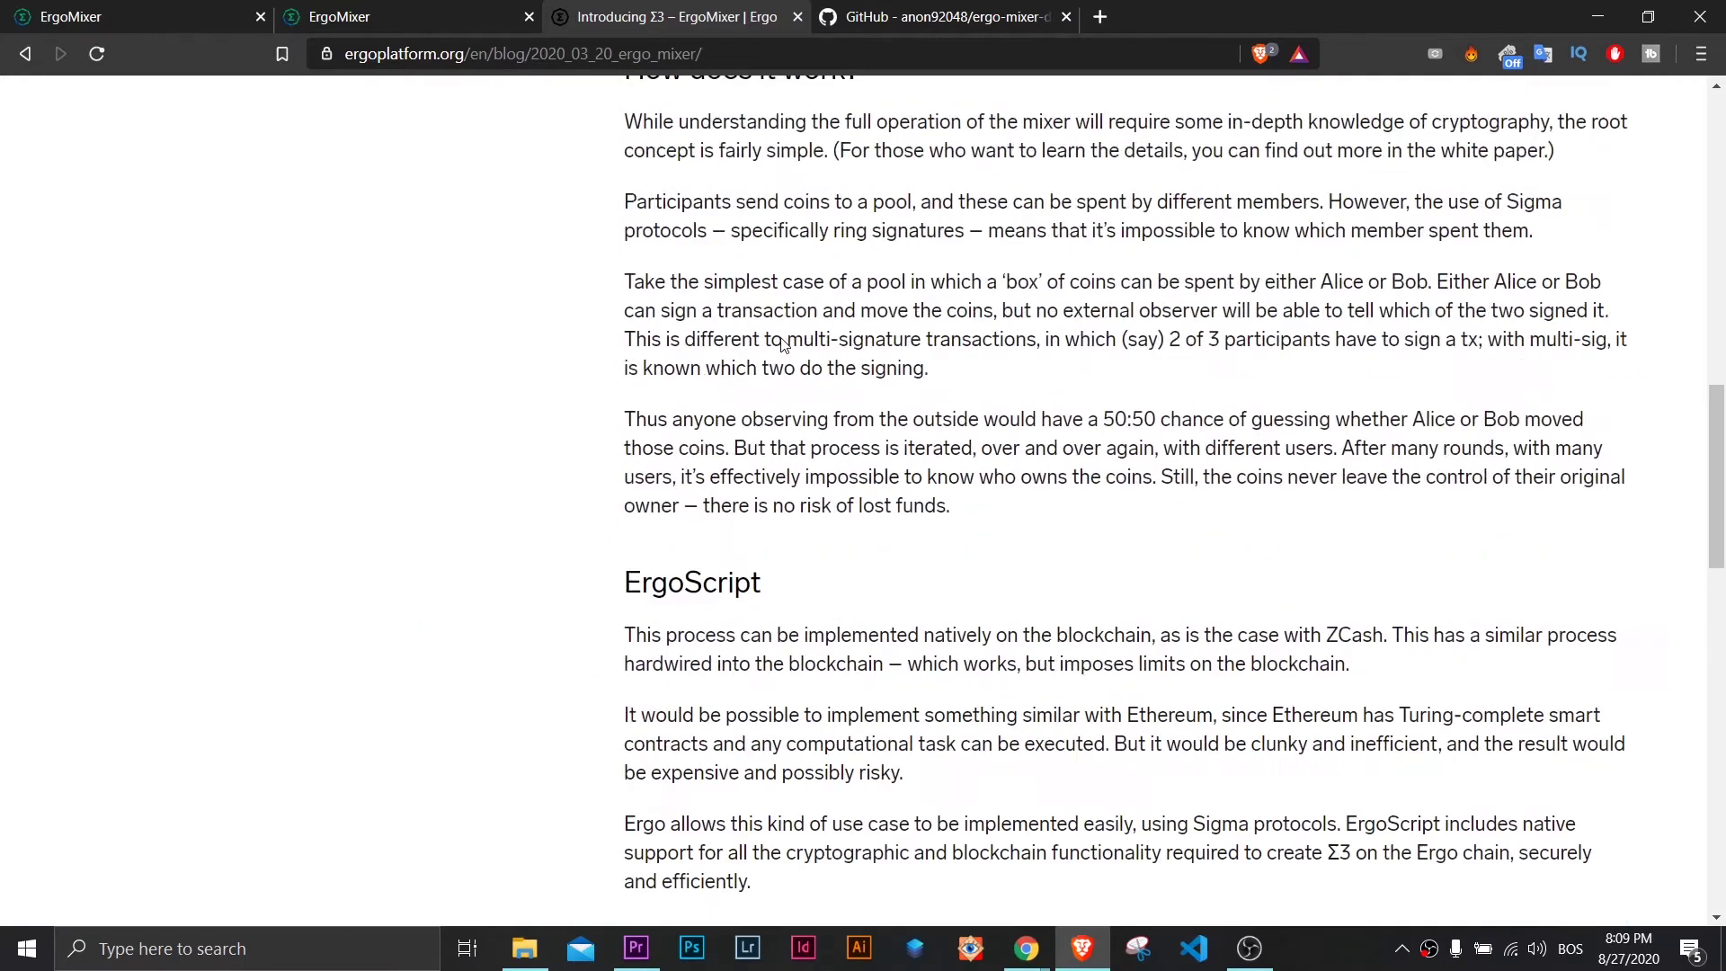
{"action": "scroll", "coordinate": [780, 346], "scroll_direction": "up", "scroll_amount": 5}
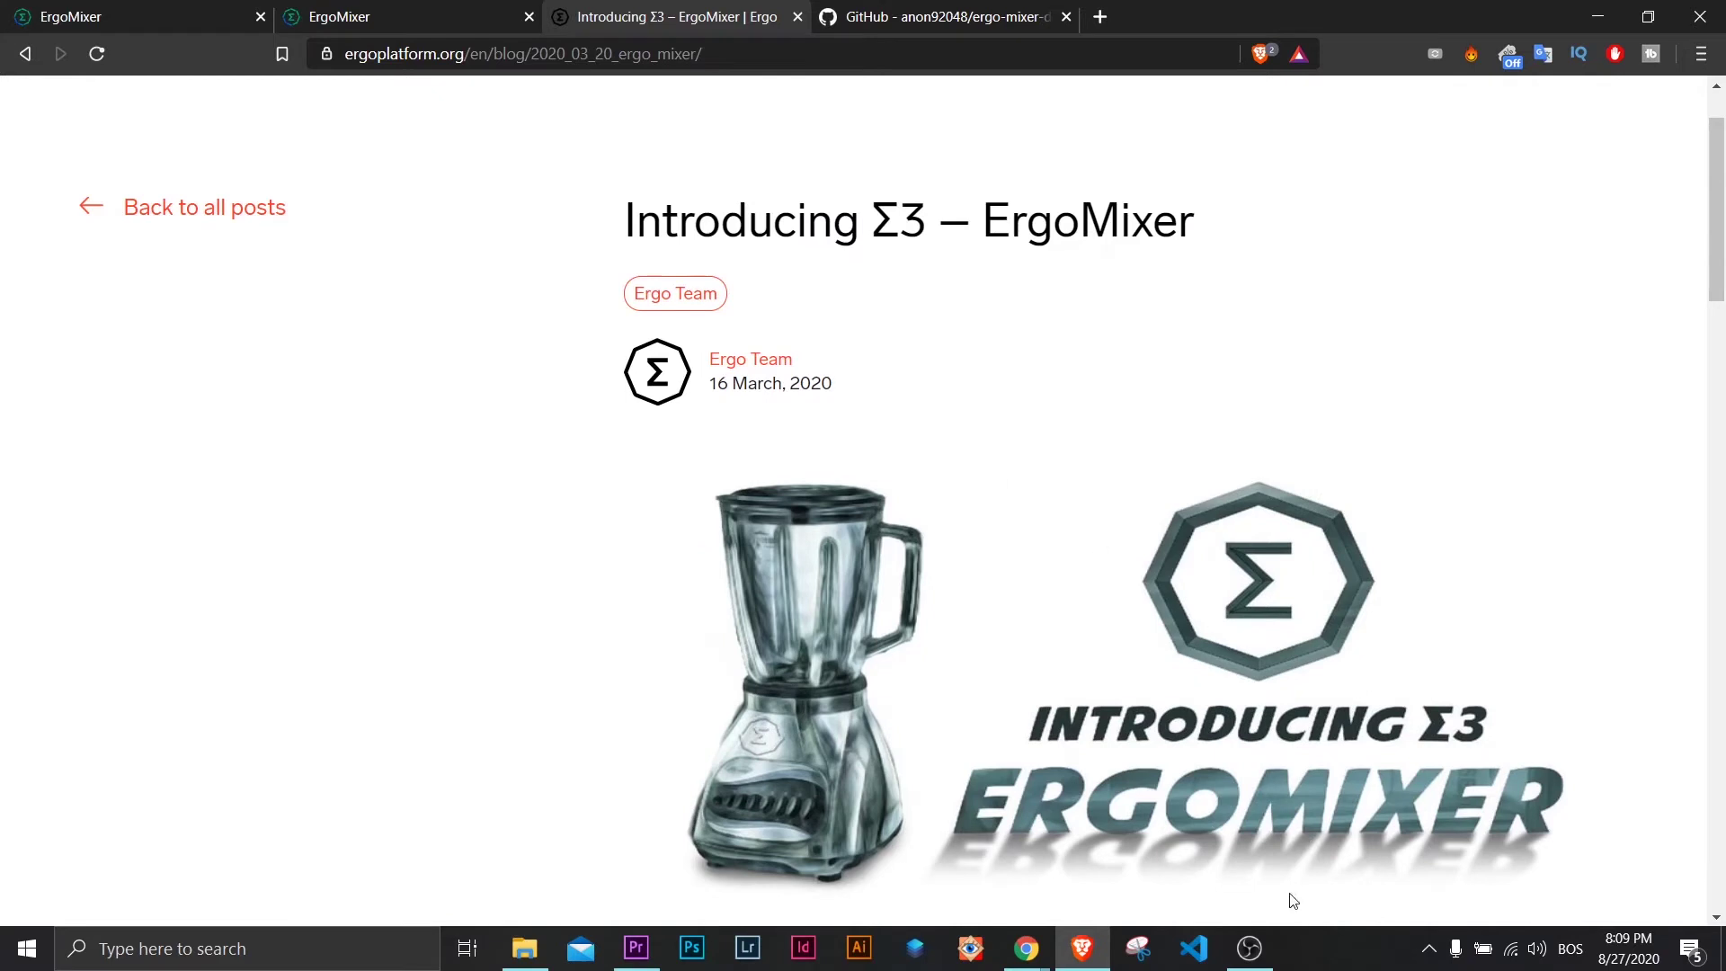
Switch to the ergo-mixer-demo repository tab and read its README down to Further Developments
{"action": "key", "text": "ctrl+Tab"}
{"action": "scroll", "coordinate": [878, 449], "scroll_direction": "down", "scroll_amount": 4}
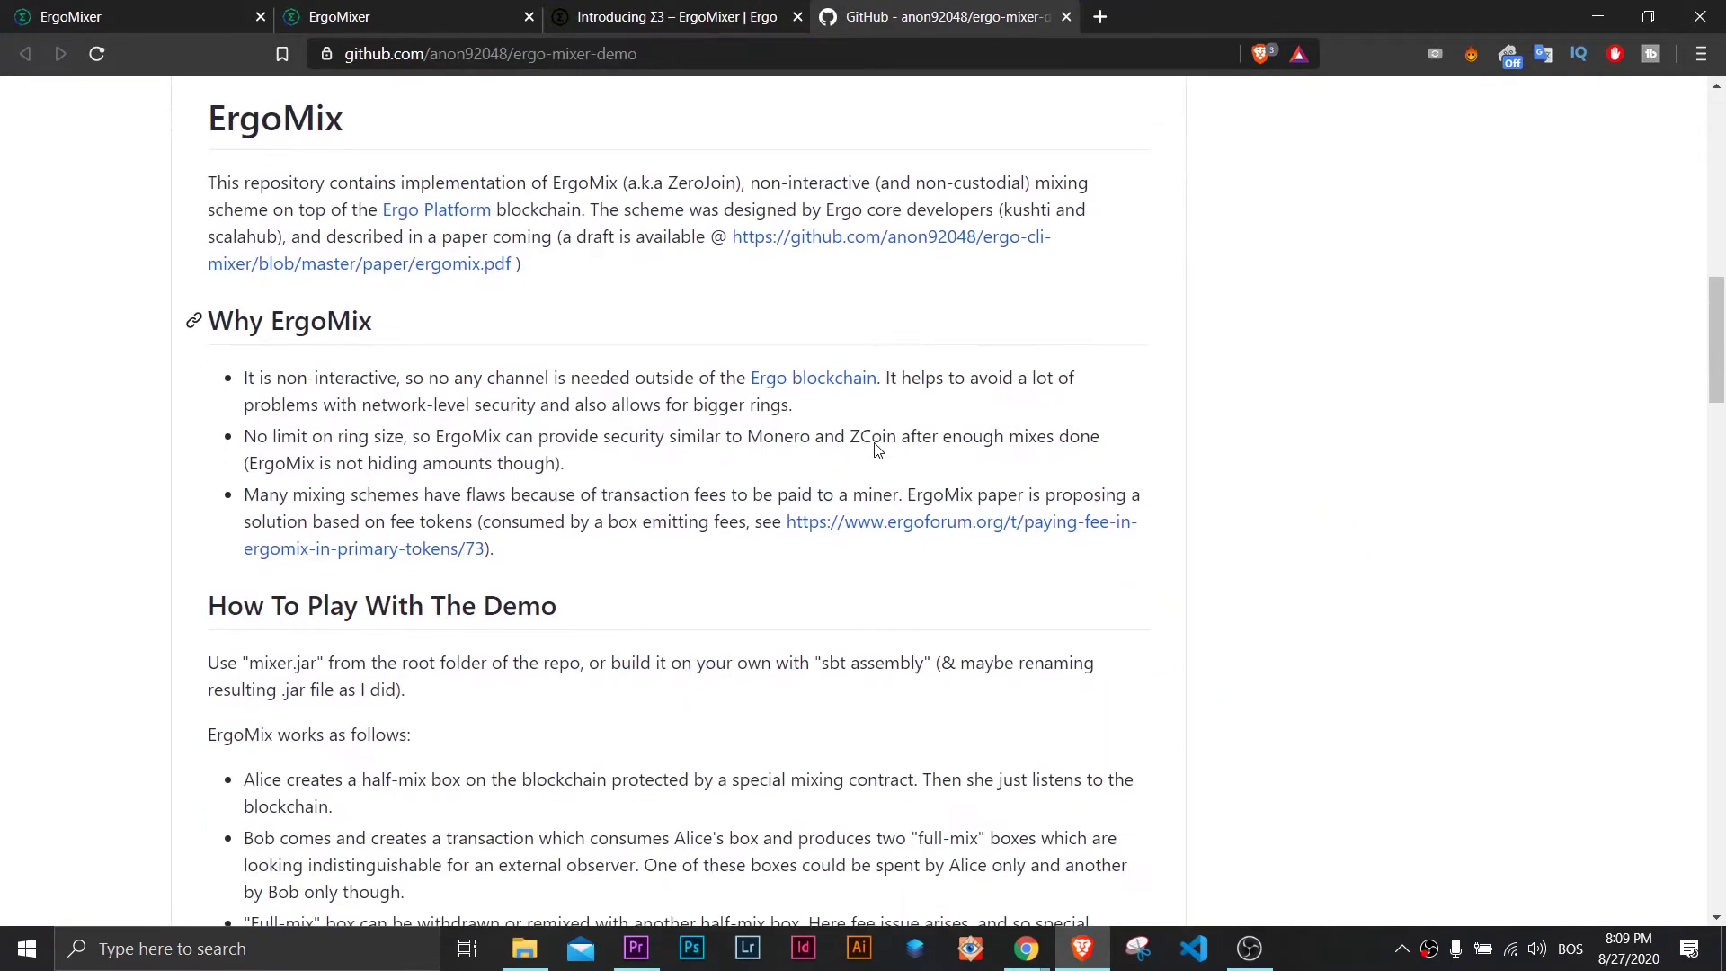
{"action": "scroll", "coordinate": [876, 443], "scroll_direction": "down", "scroll_amount": 1}
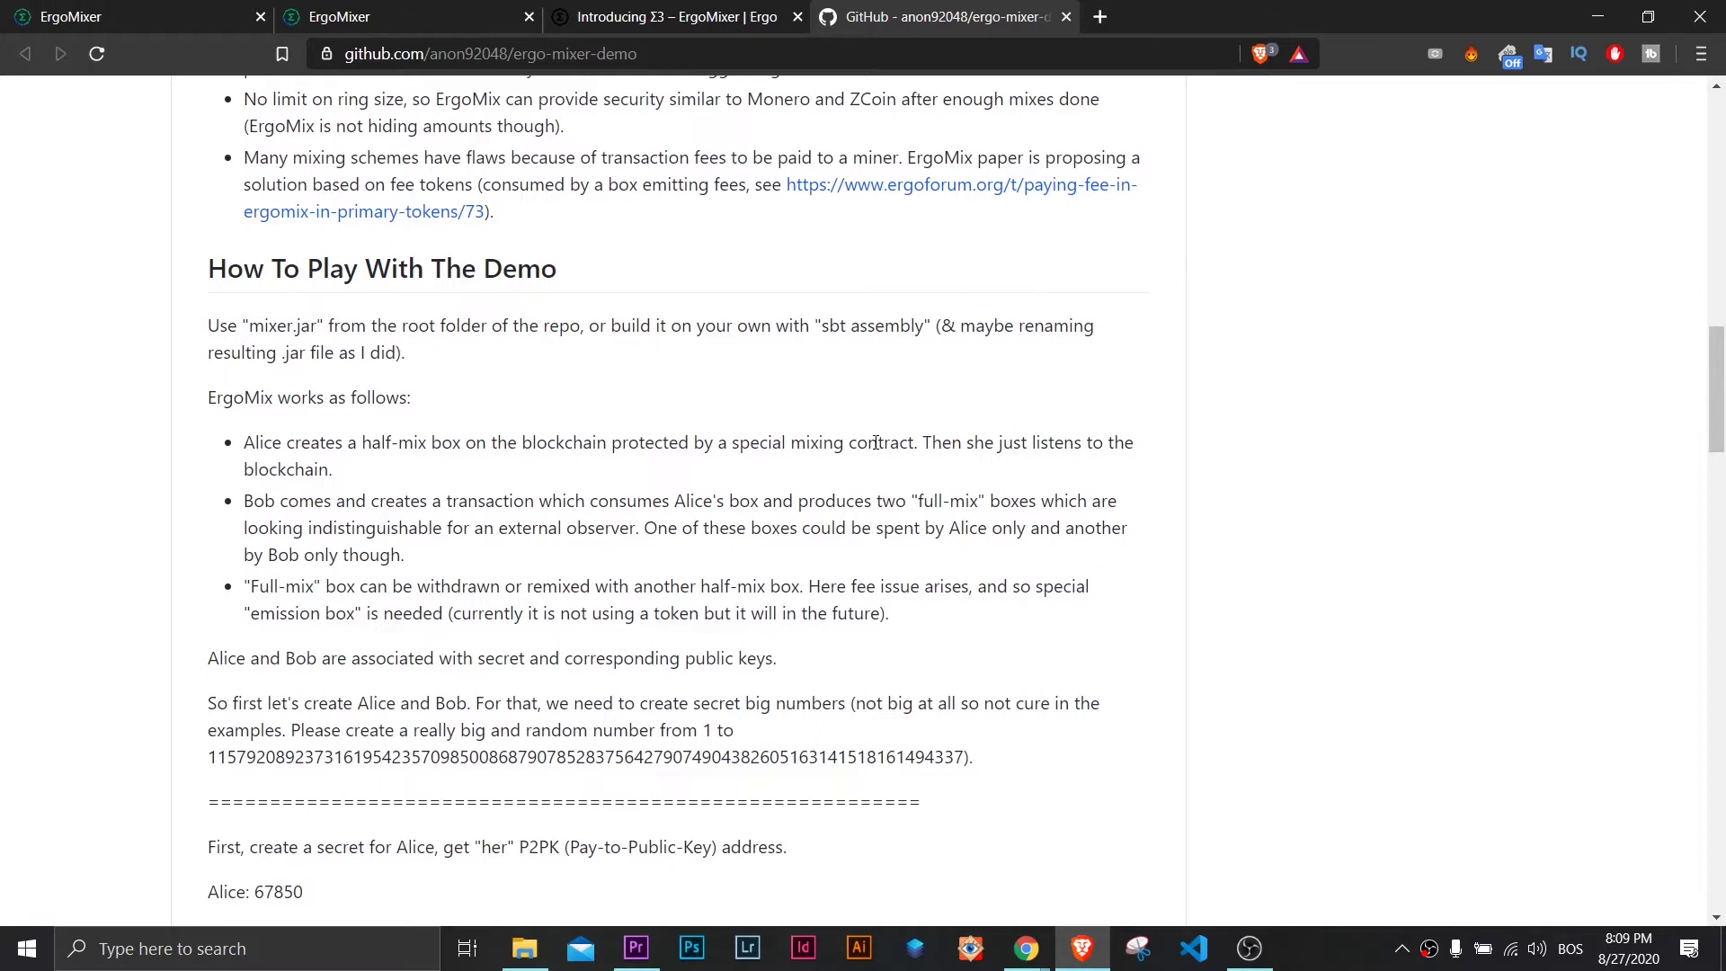
{"action": "scroll", "coordinate": [876, 444], "scroll_direction": "down", "scroll_amount": 4}
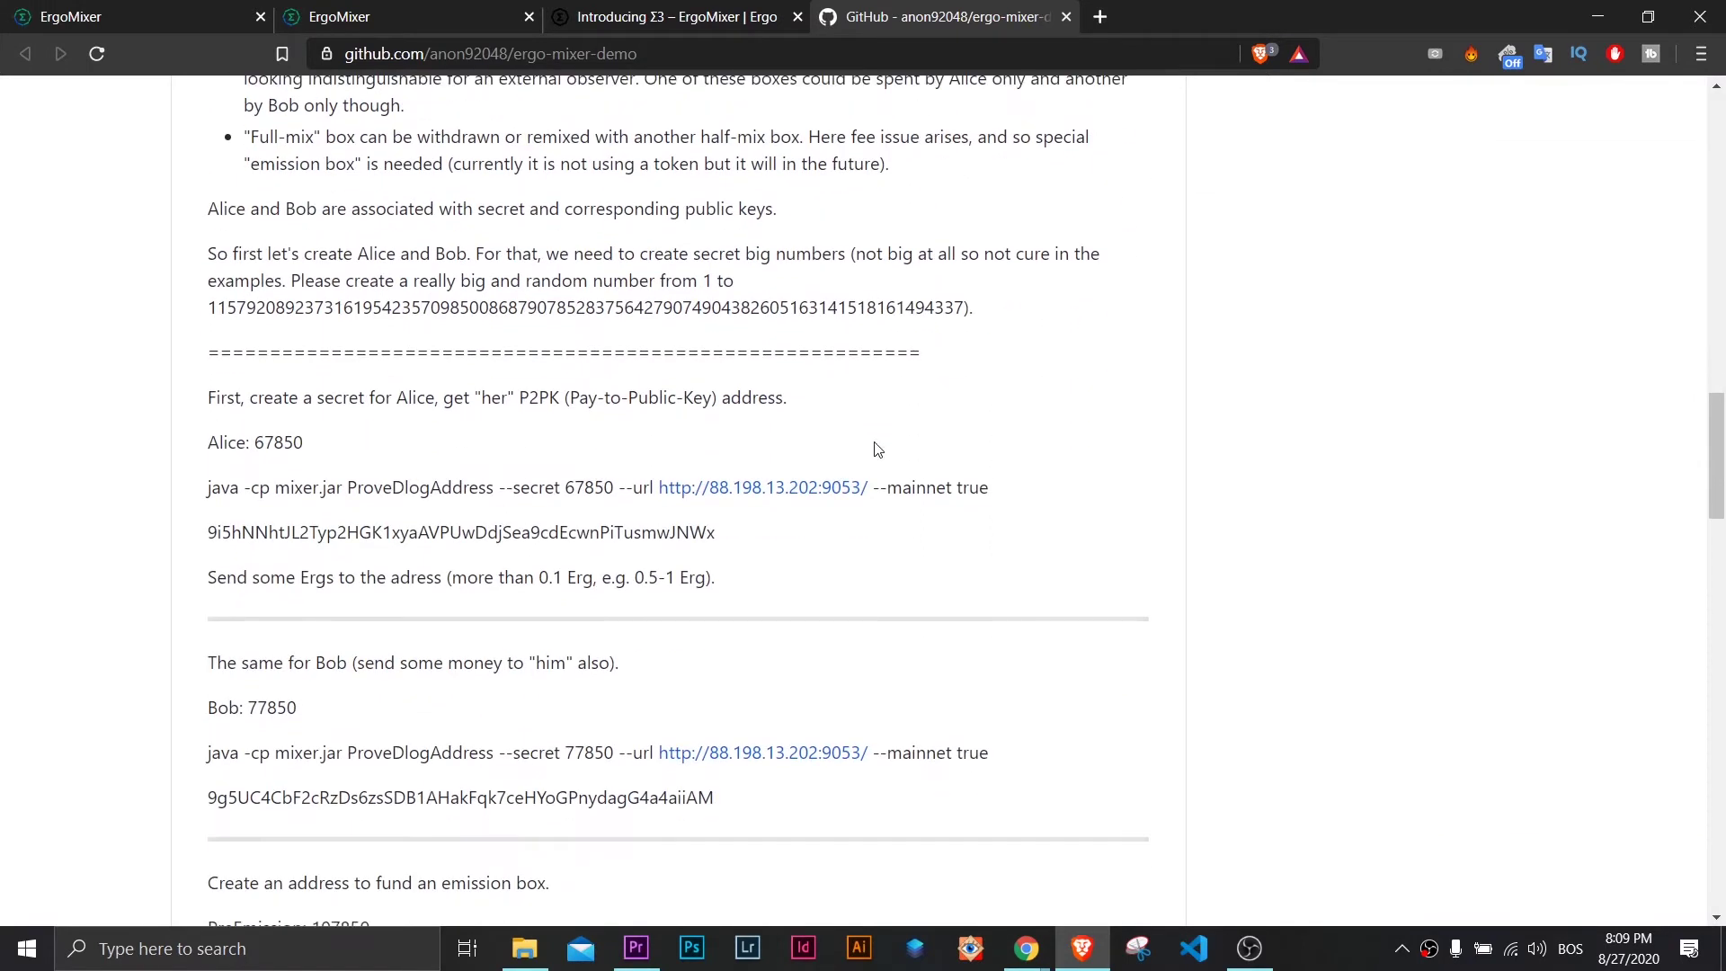
{"action": "scroll", "coordinate": [878, 450], "scroll_direction": "down", "scroll_amount": 5}
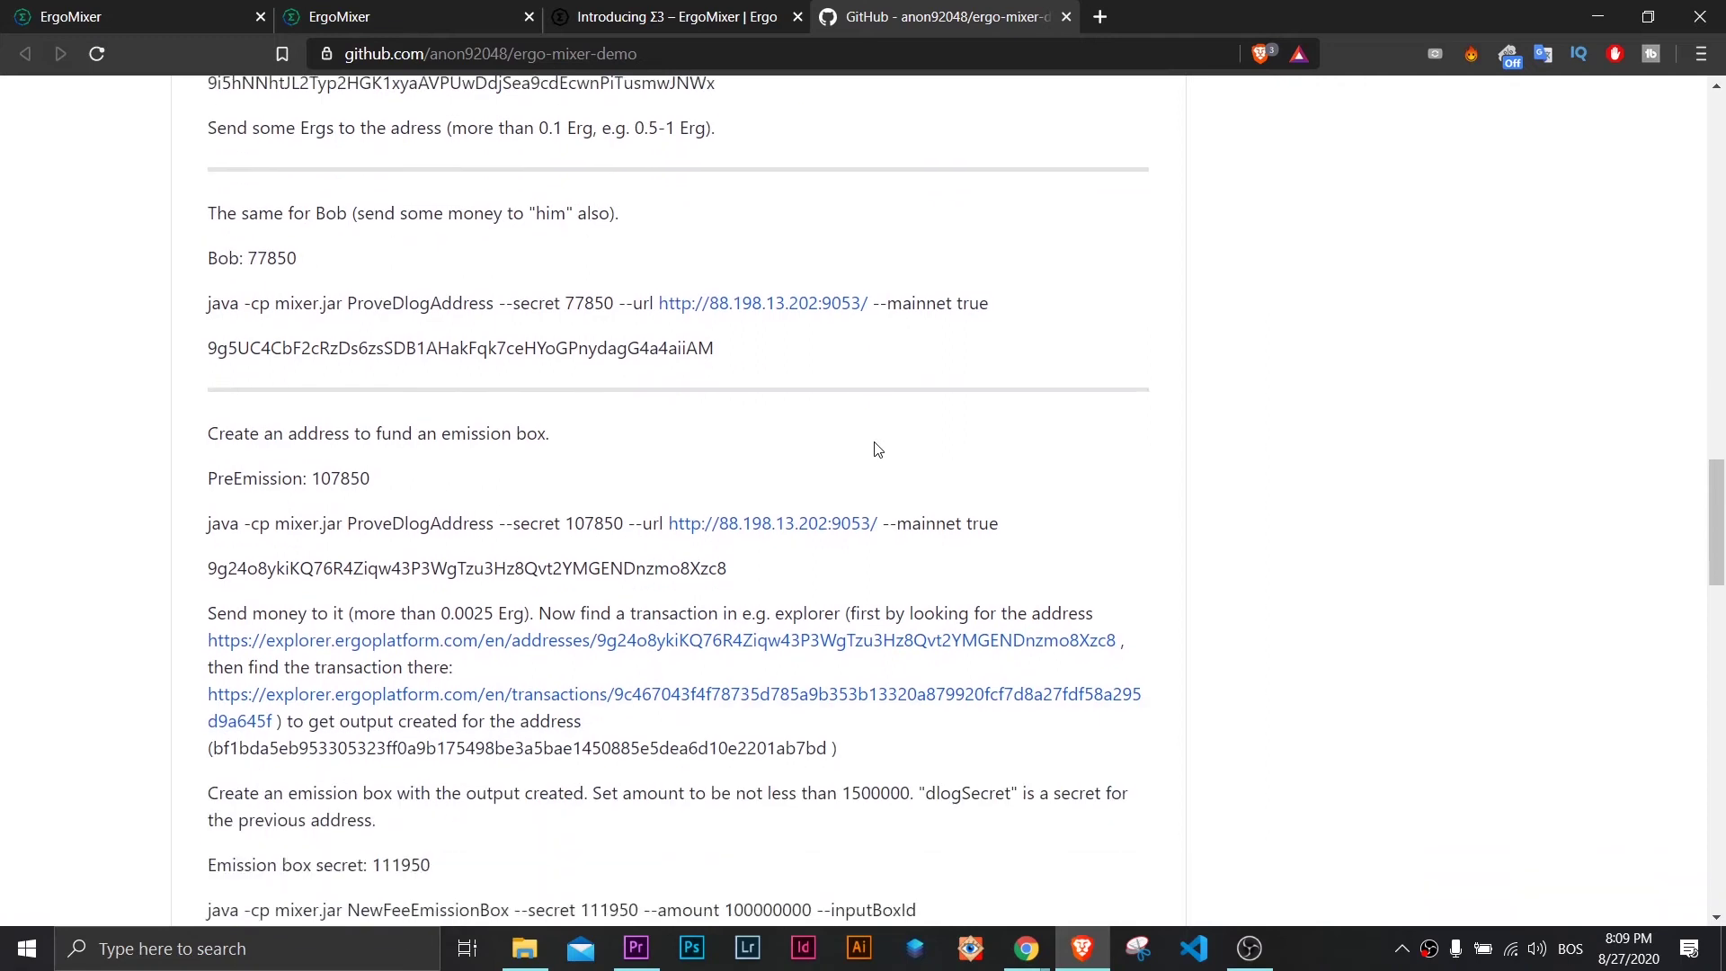
{"action": "scroll", "coordinate": [877, 449], "scroll_direction": "down", "scroll_amount": 3}
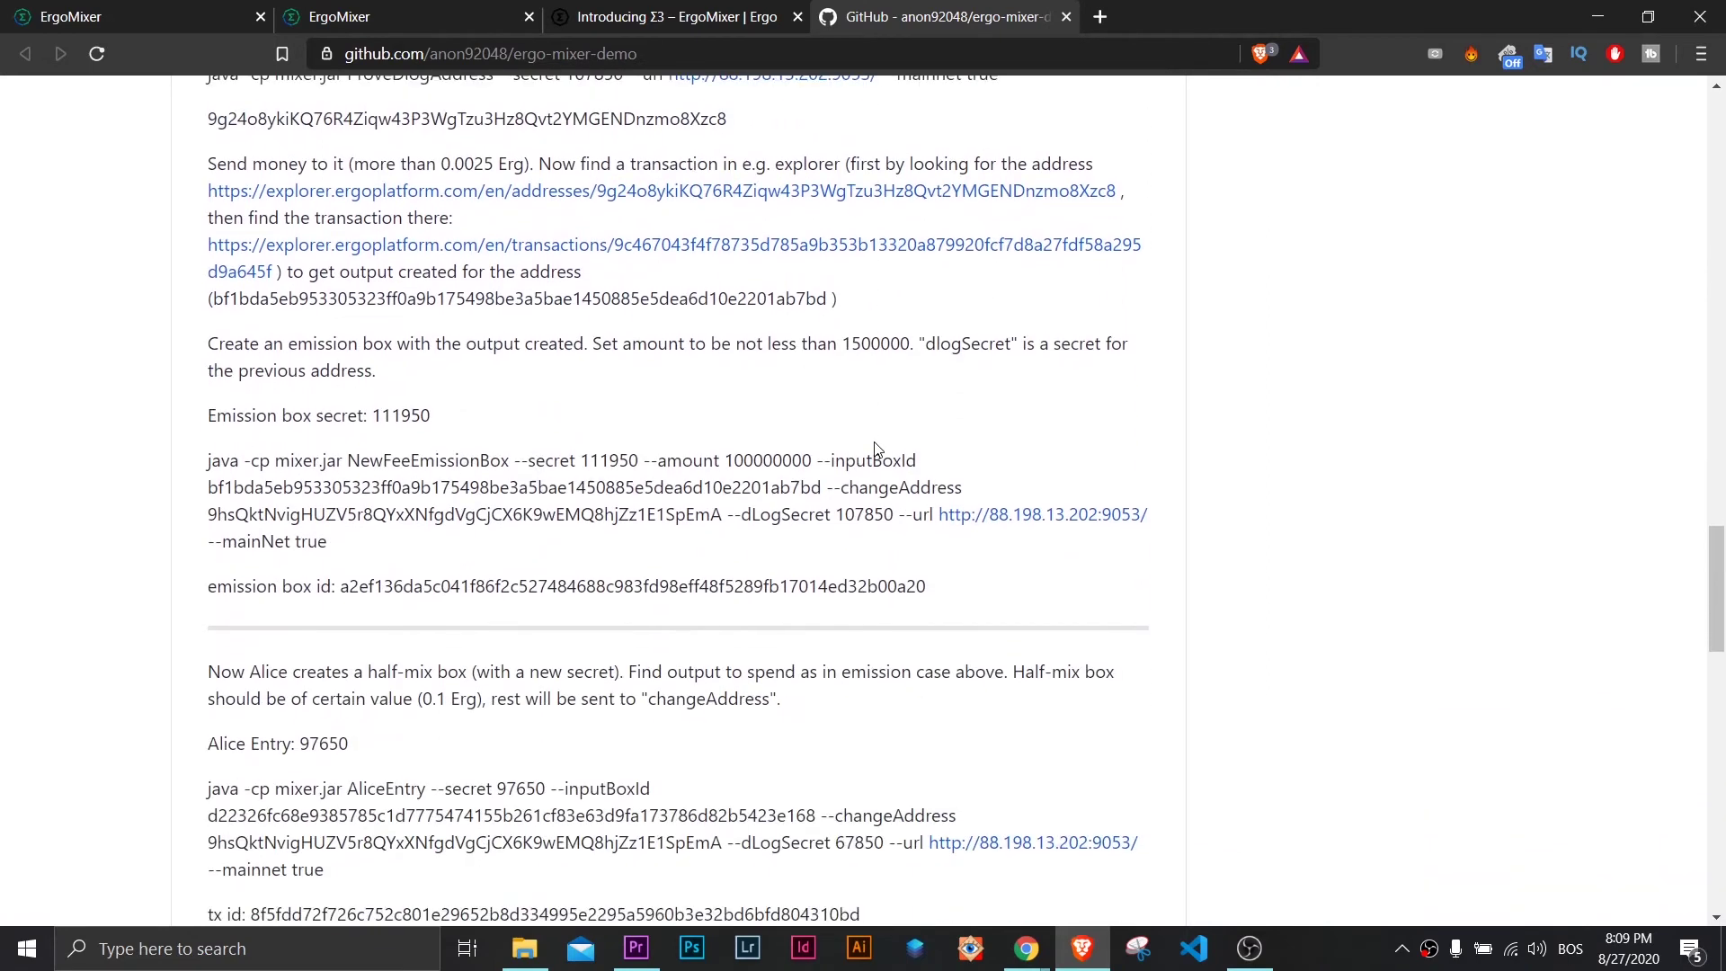
{"action": "scroll", "coordinate": [877, 449], "scroll_direction": "down", "scroll_amount": 6}
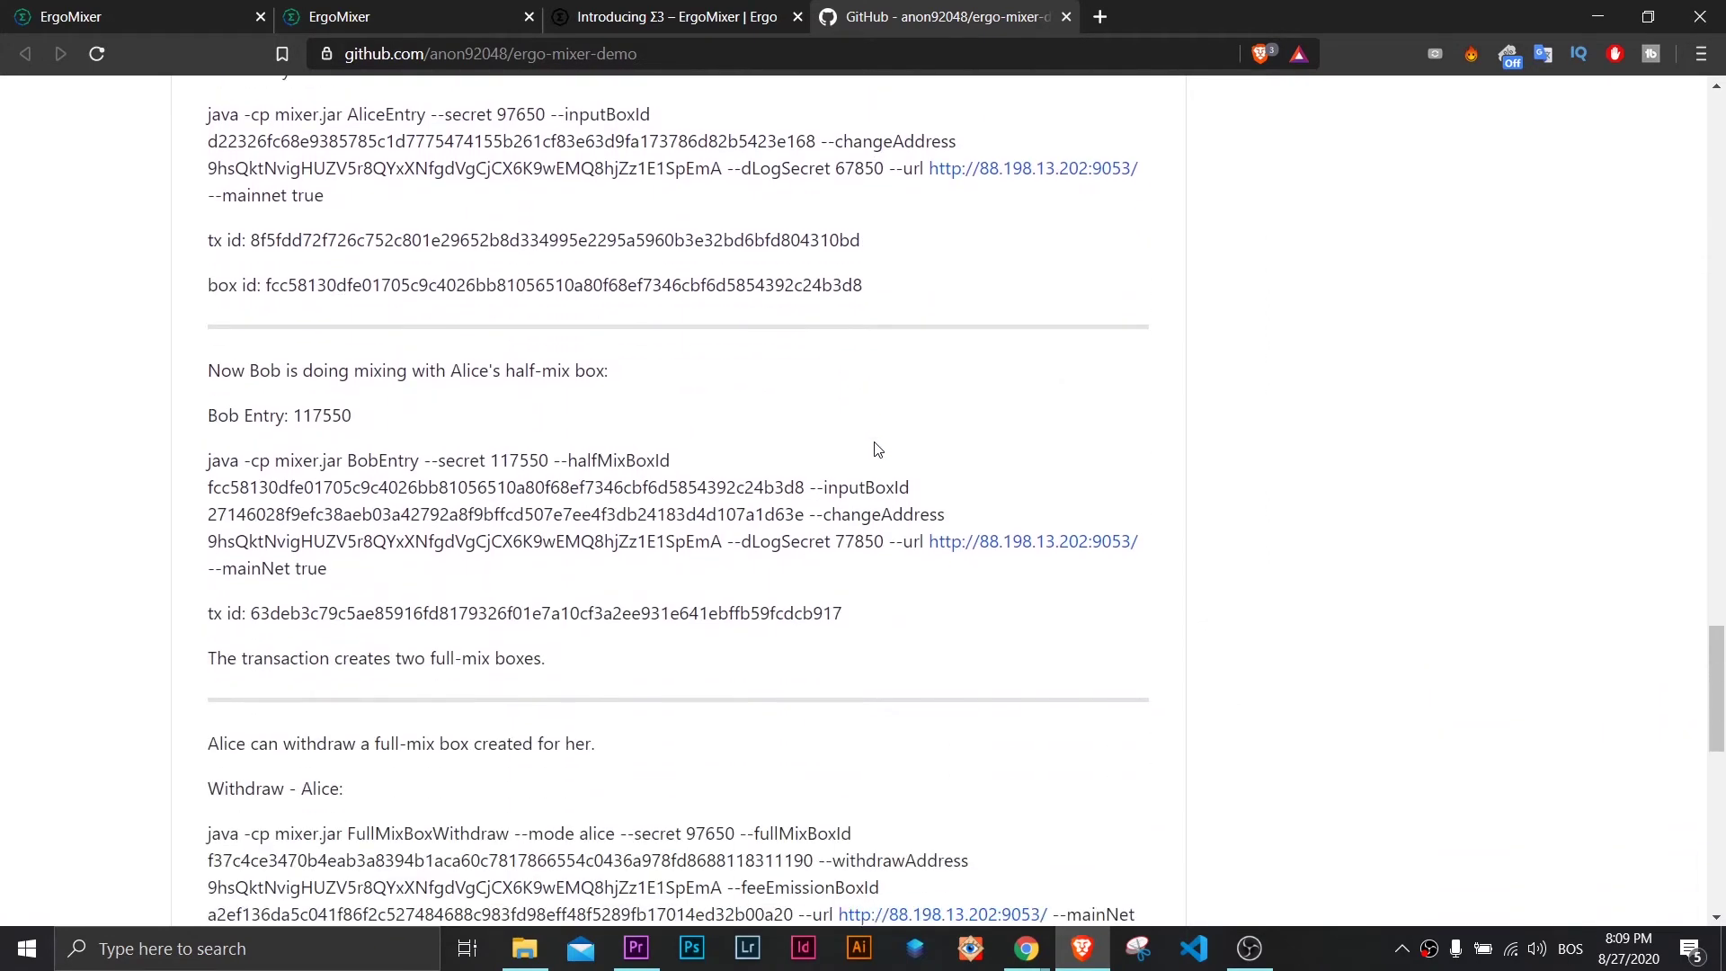
{"action": "scroll", "coordinate": [877, 449], "scroll_direction": "down", "scroll_amount": 7}
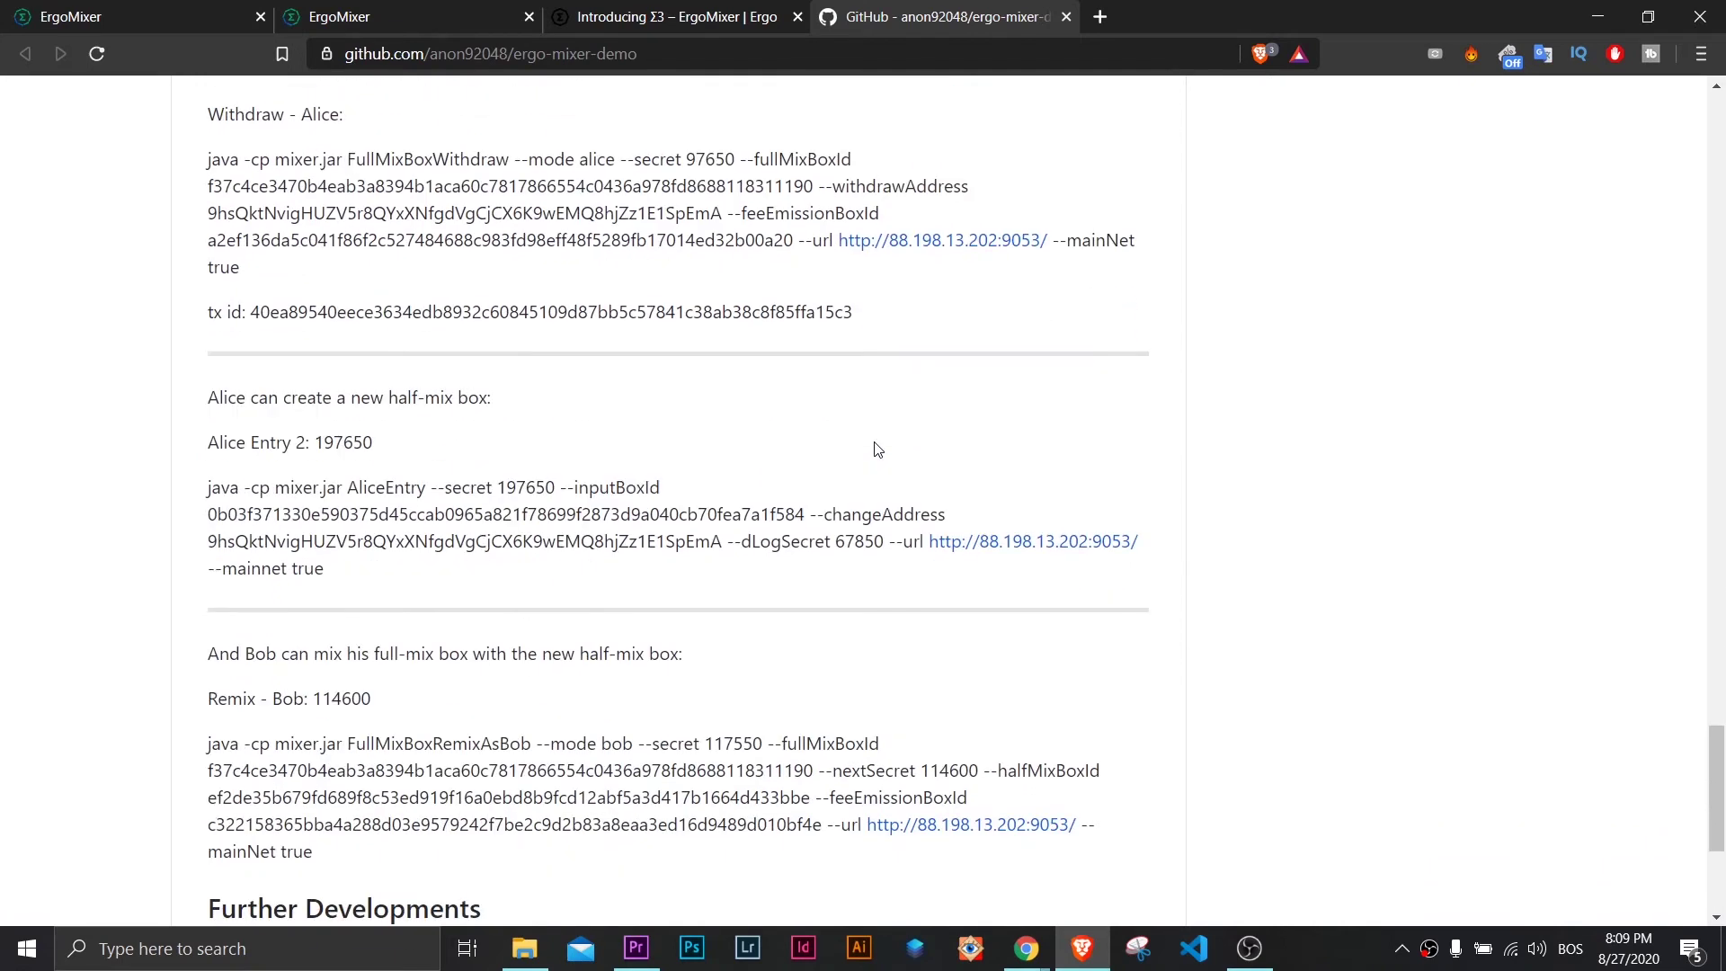
{"action": "scroll", "coordinate": [877, 449], "scroll_direction": "down", "scroll_amount": 2}
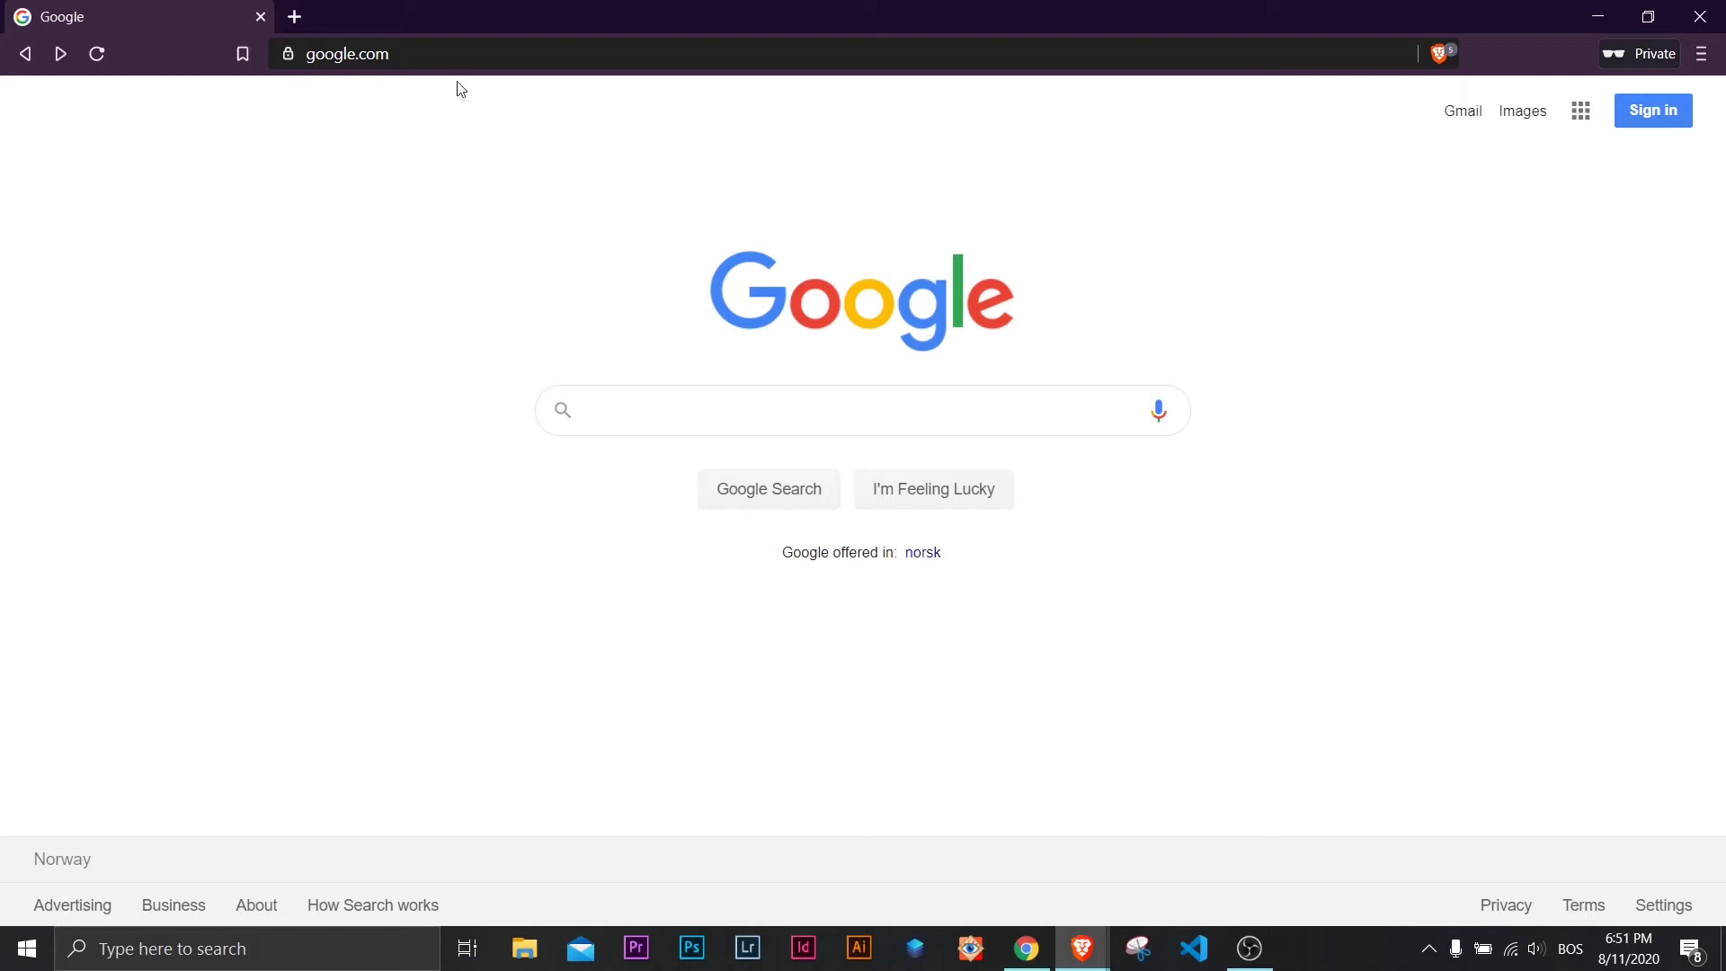
Go to ergoplatform.org and search the site for 'ergo mixer'
{"action": "left_click", "coordinate": [454, 56]}
{"action": "type", "text": "ergoplatfor."}
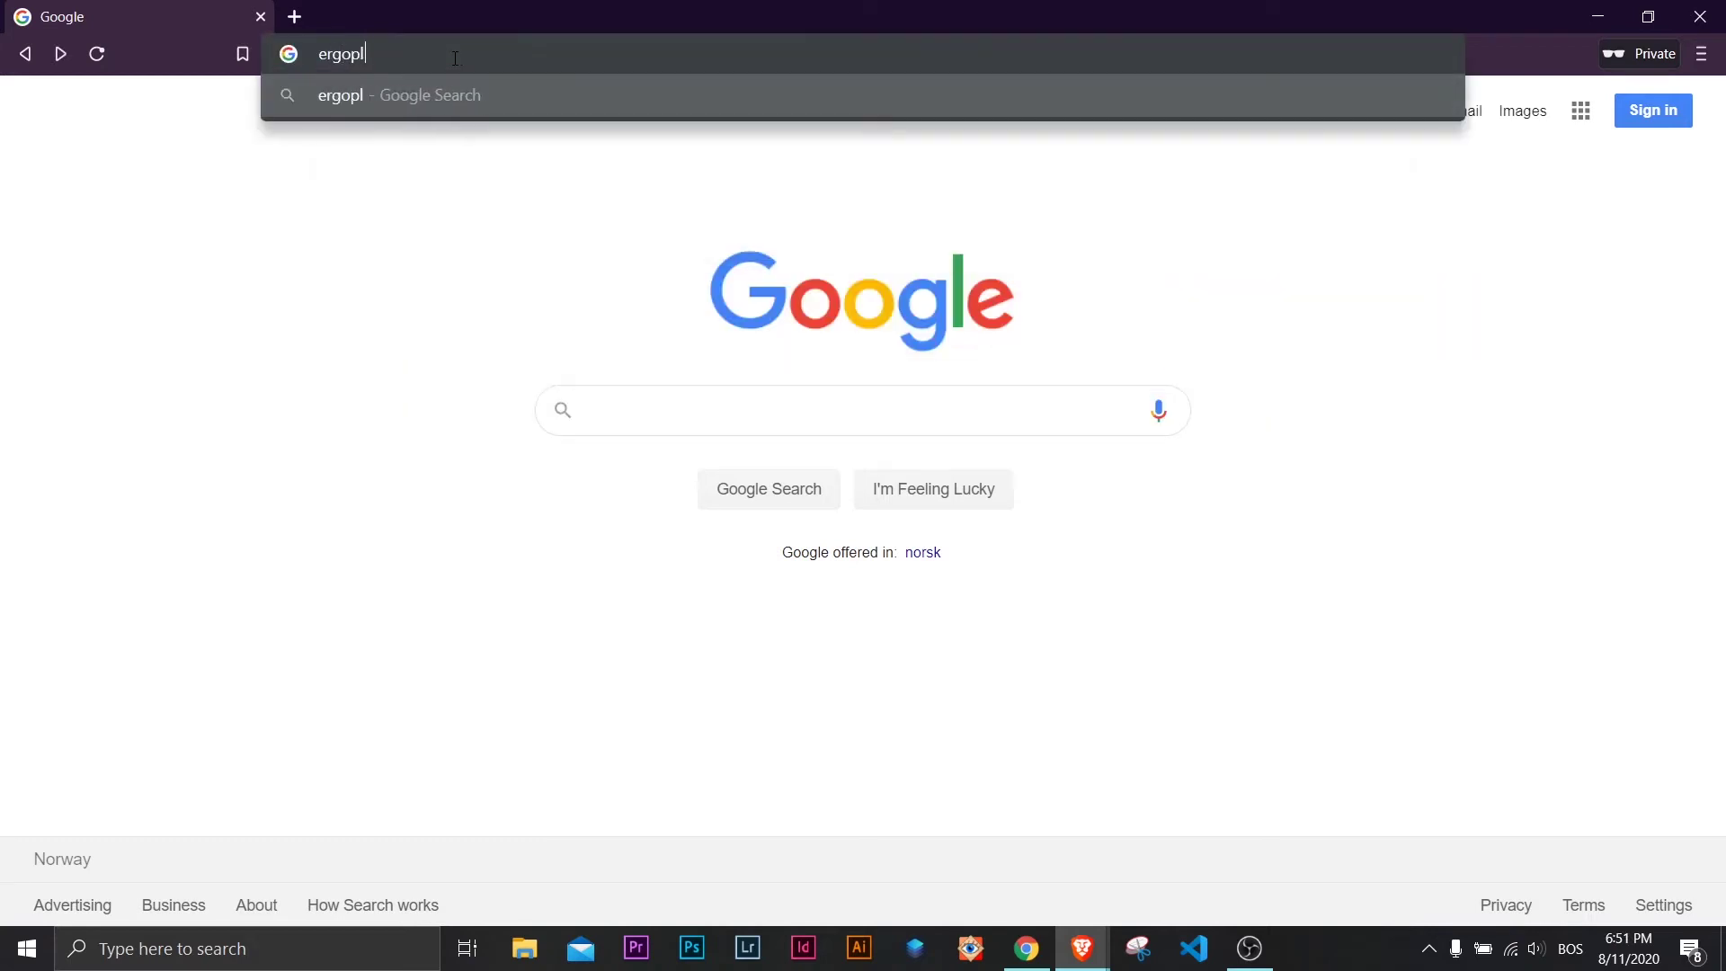
{"action": "type", "text": "m.org/en/blog/"}
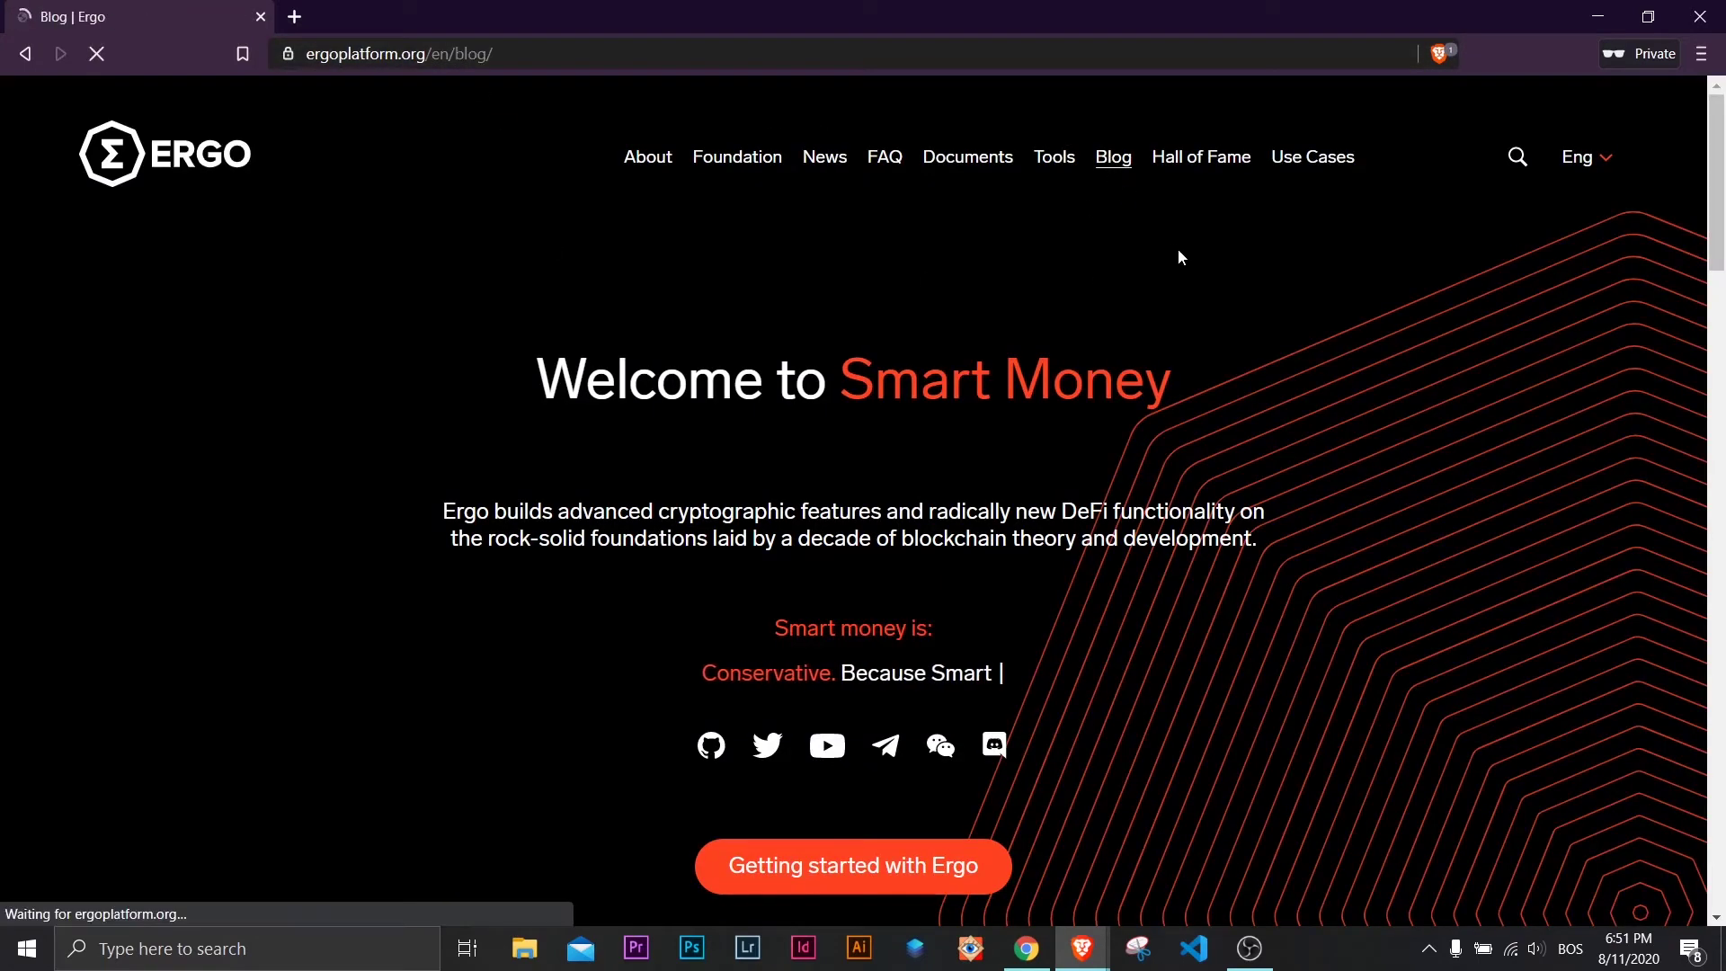
{"action": "left_click", "coordinate": [1517, 159]}
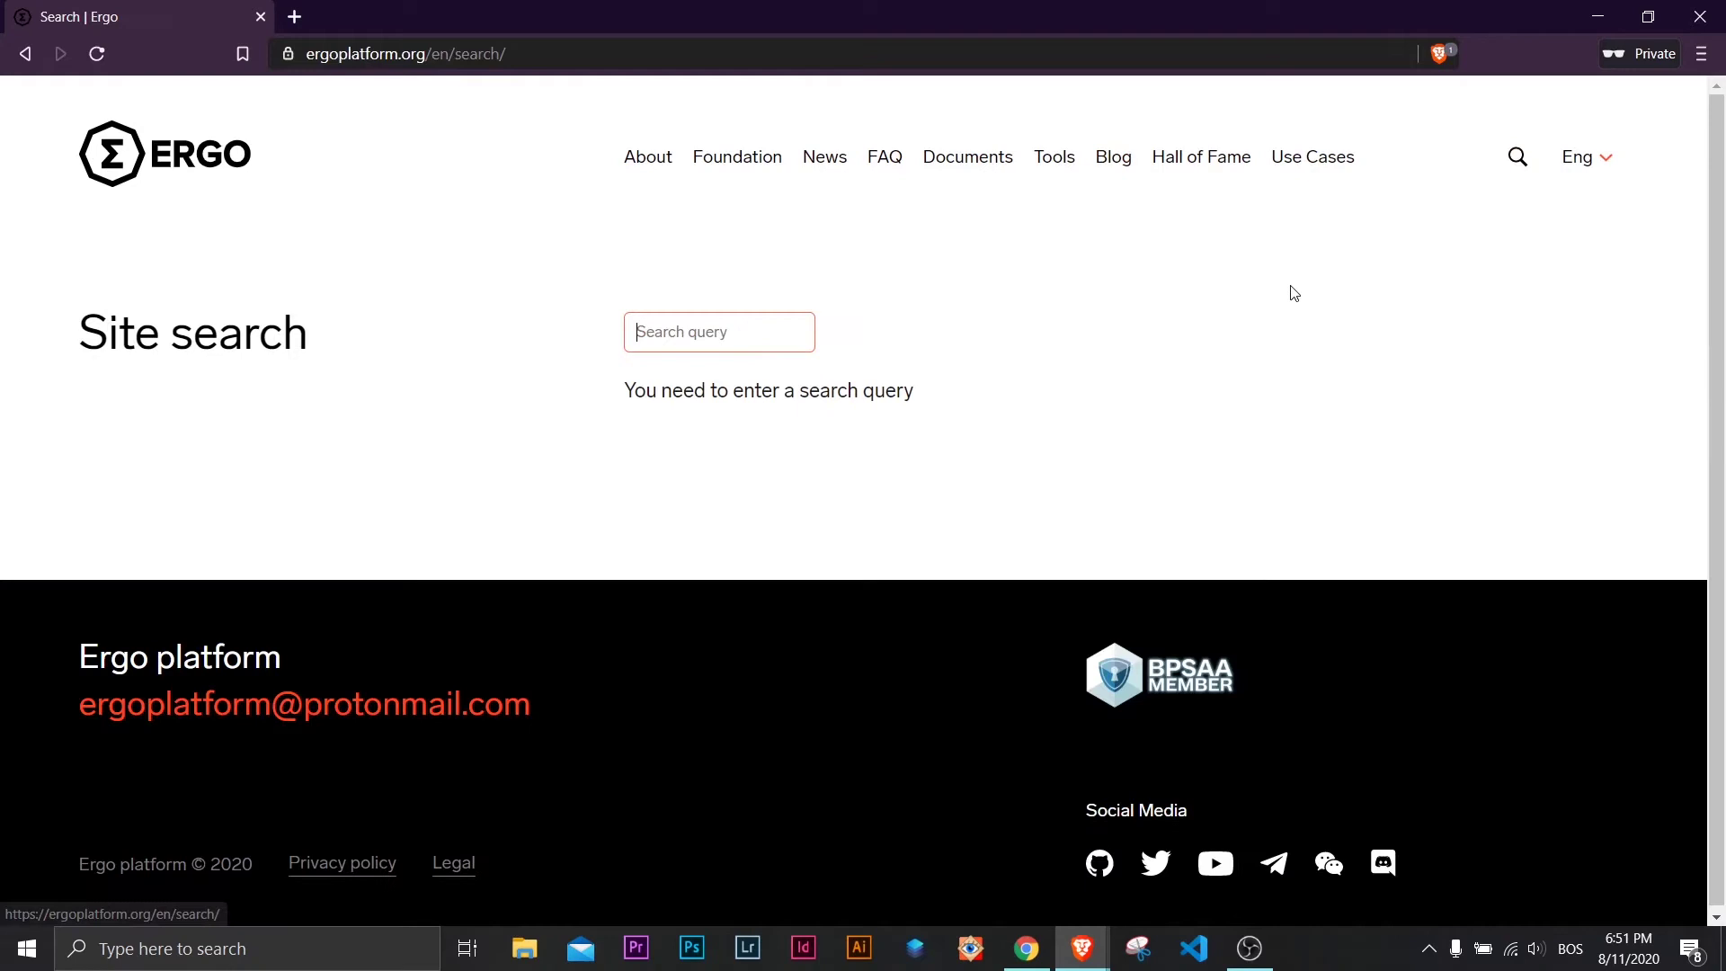
{"action": "type", "text": "ergo mixer"}
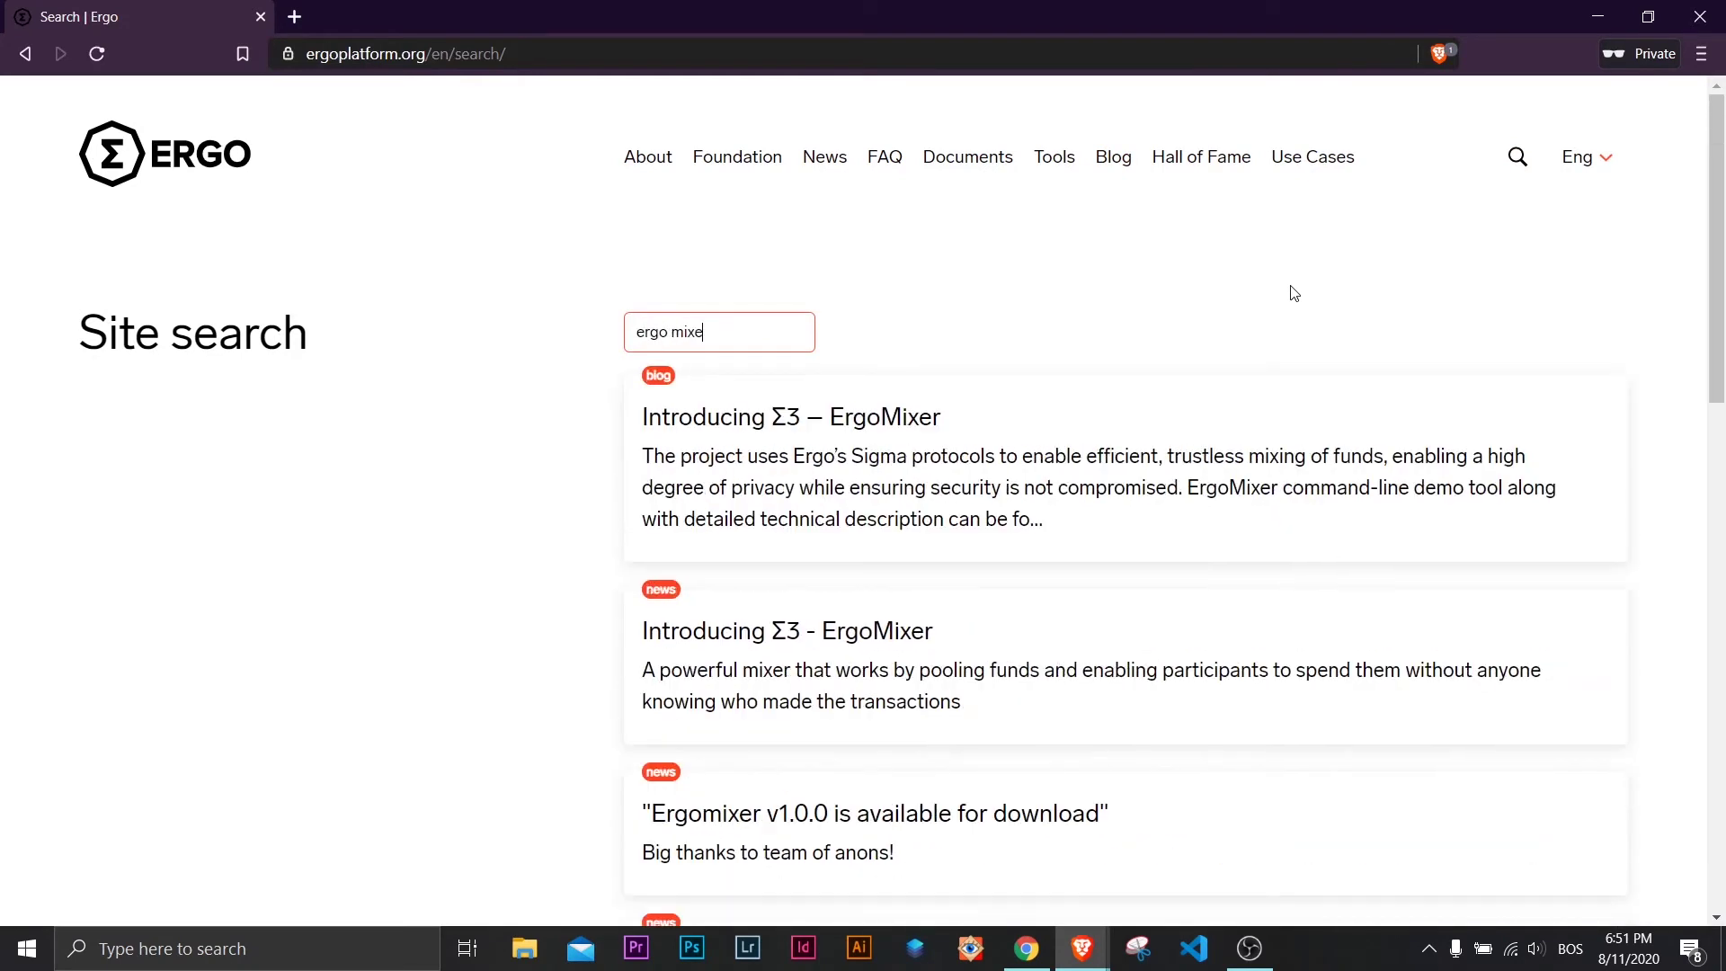
Open the 'Introducing Σ3 – ErgoMixer' blog post and read through it
{"action": "left_click", "coordinate": [897, 426]}
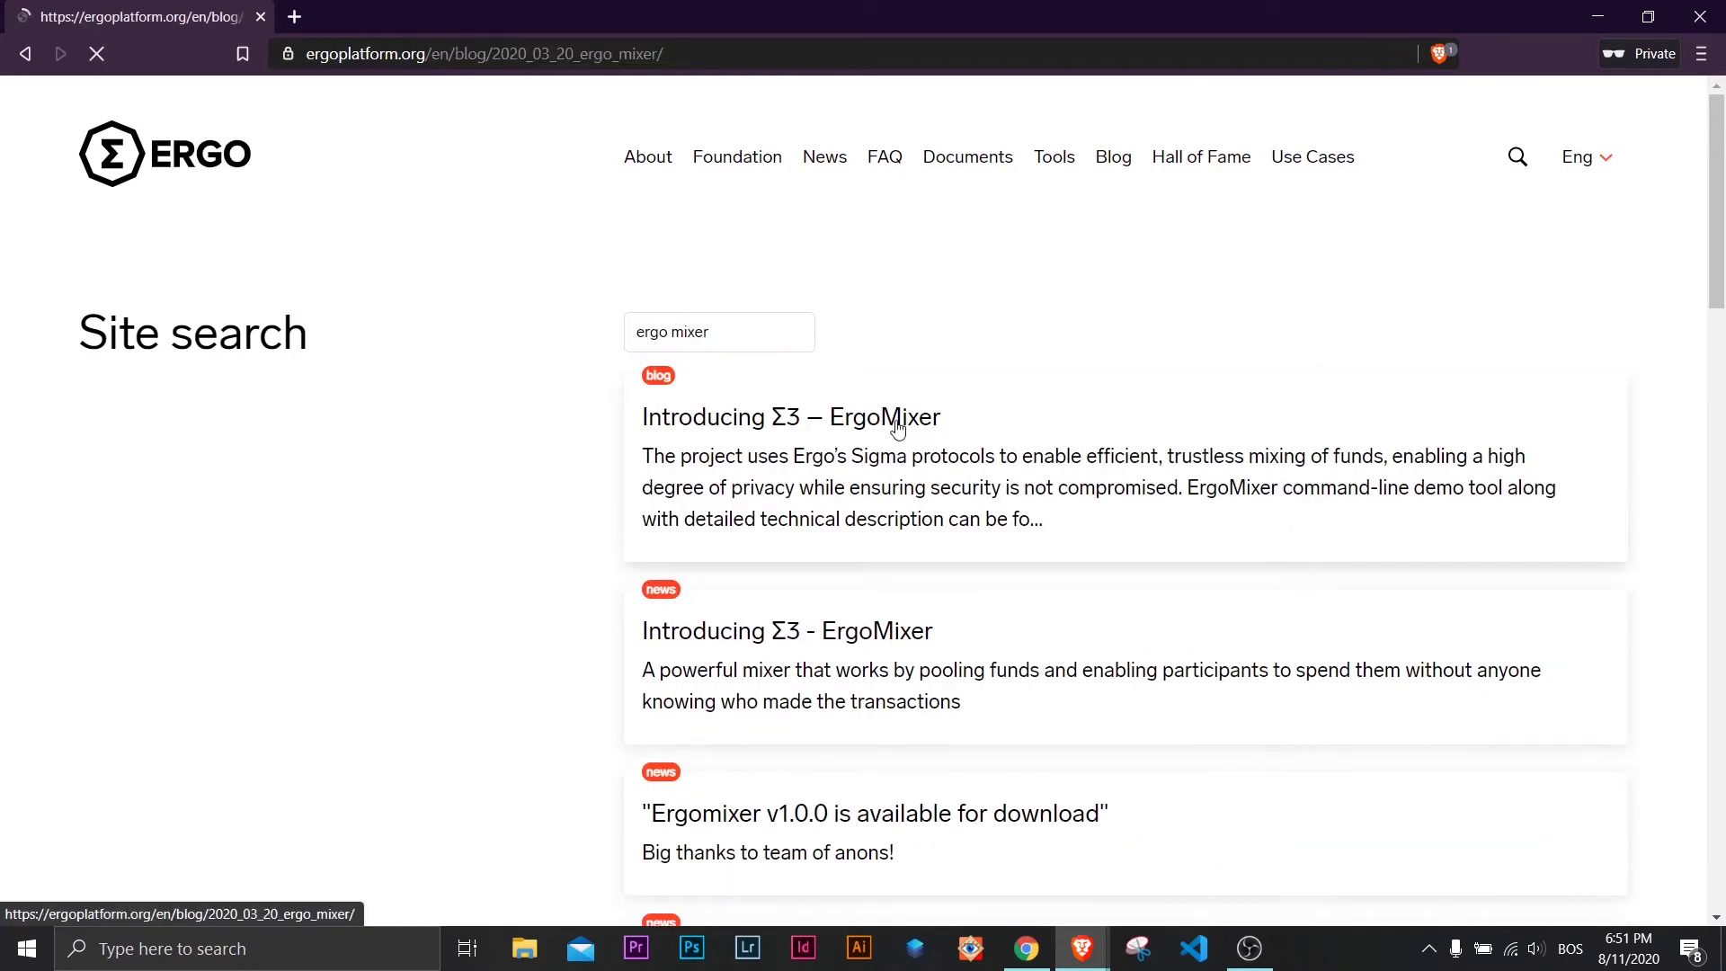
{"action": "scroll", "coordinate": [1075, 431], "scroll_direction": "down", "scroll_amount": 2}
{"action": "scroll", "coordinate": [1075, 432], "scroll_direction": "down", "scroll_amount": 5}
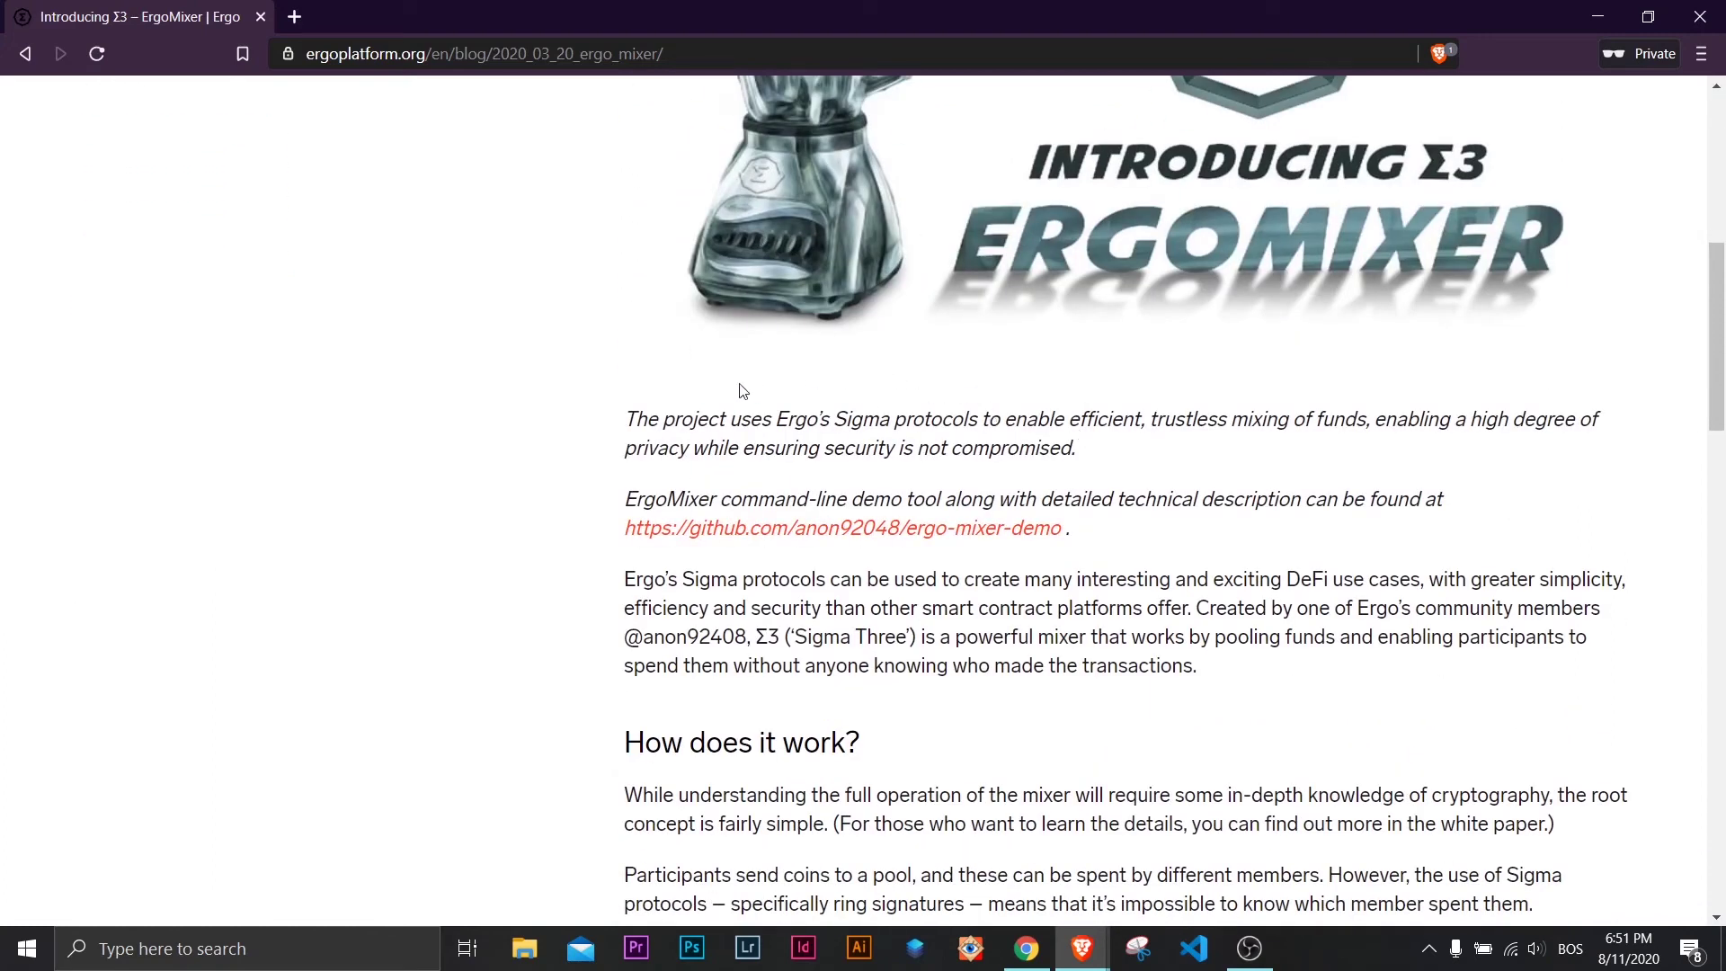
{"action": "scroll", "coordinate": [676, 384], "scroll_direction": "down", "scroll_amount": 5}
{"action": "scroll", "coordinate": [674, 386], "scroll_direction": "down", "scroll_amount": 6}
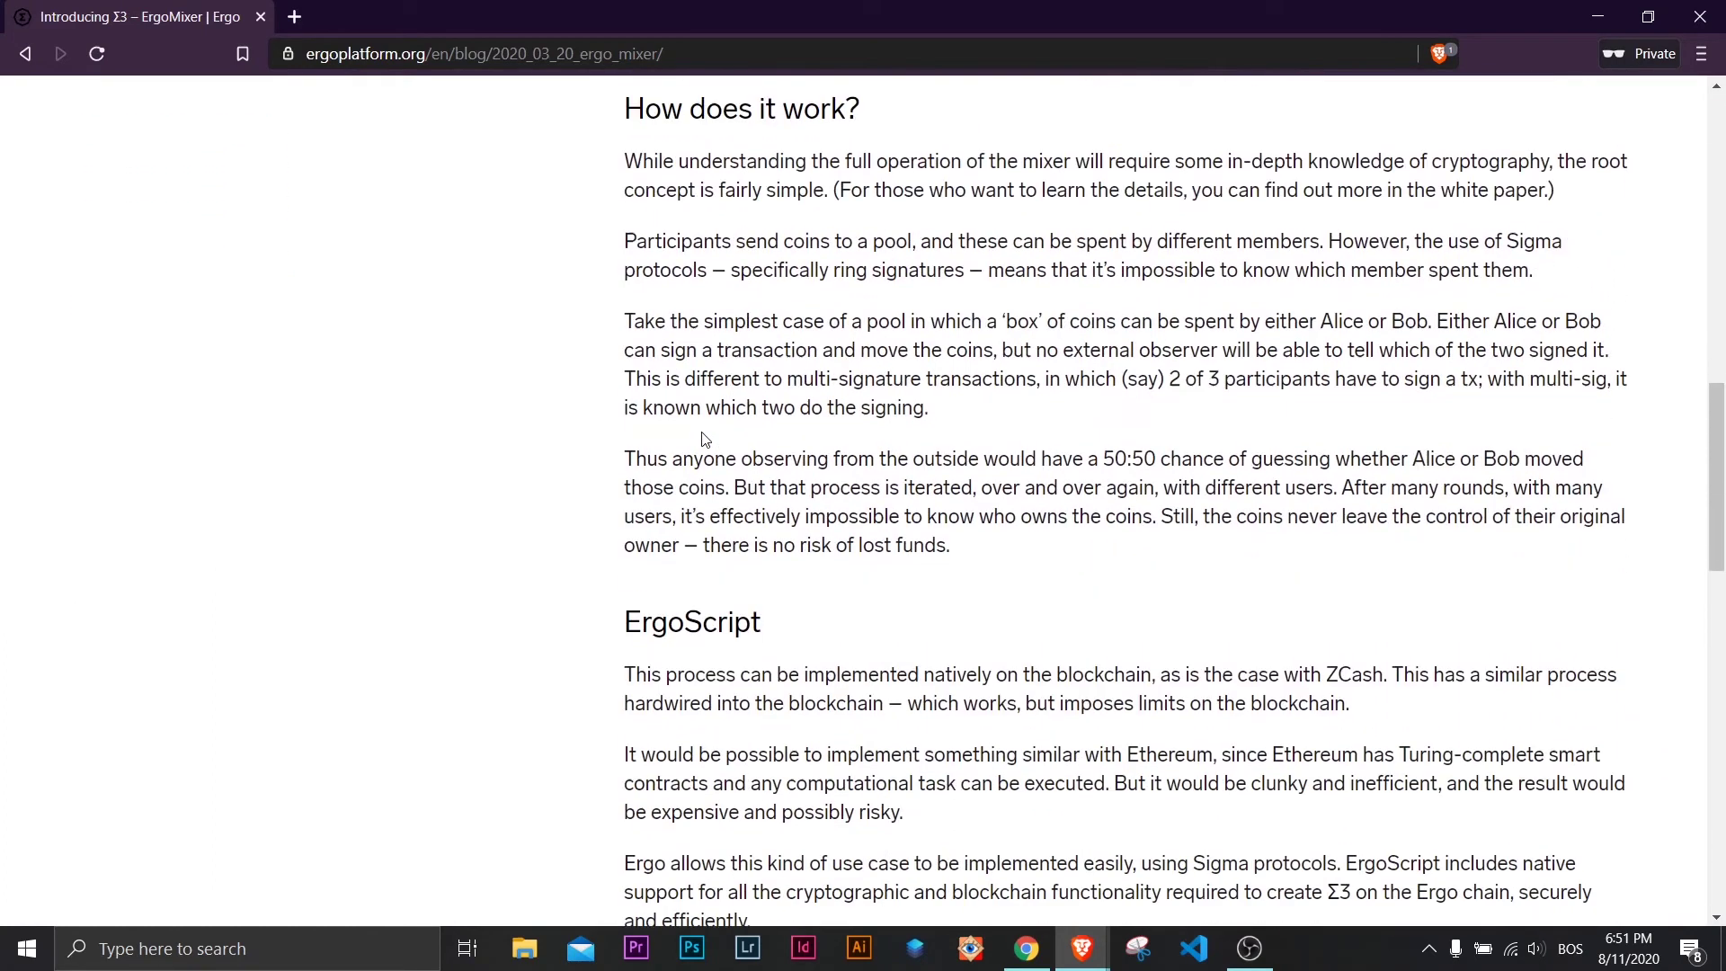
{"action": "scroll", "coordinate": [701, 432], "scroll_direction": "up", "scroll_amount": 8}
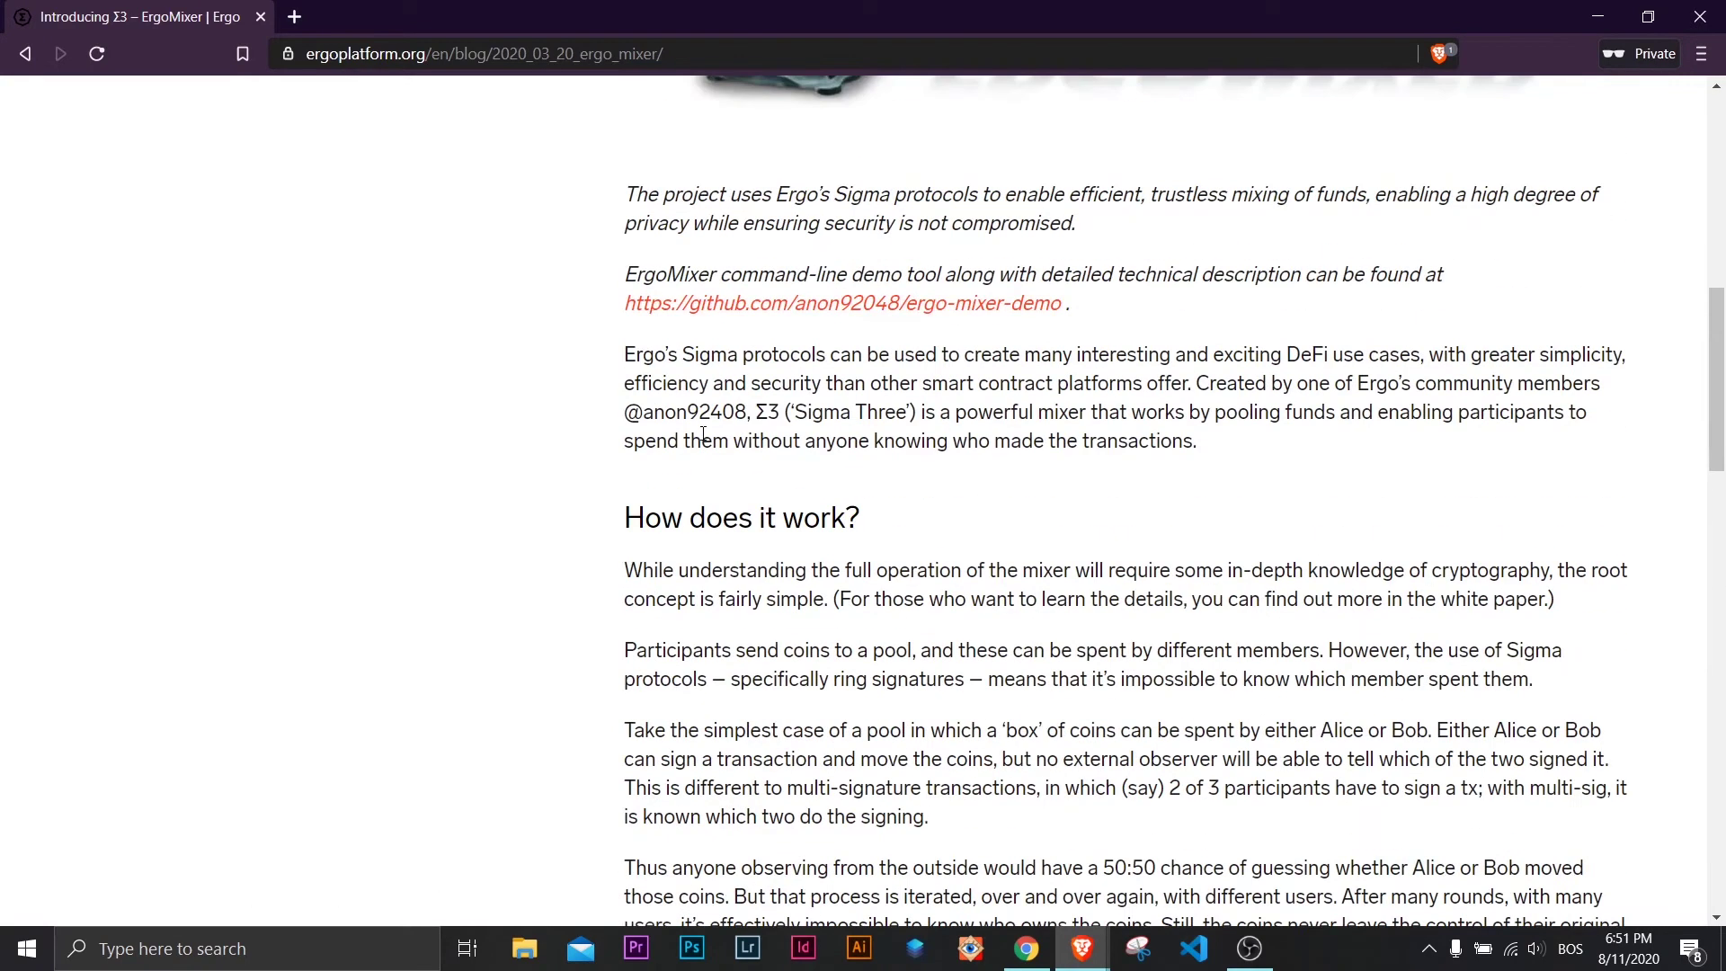
Go to github.com and search for 'ergomixback'
{"action": "scroll", "coordinate": [563, 300], "scroll_direction": "up", "scroll_amount": 9}
{"action": "left_click", "coordinate": [730, 59]}
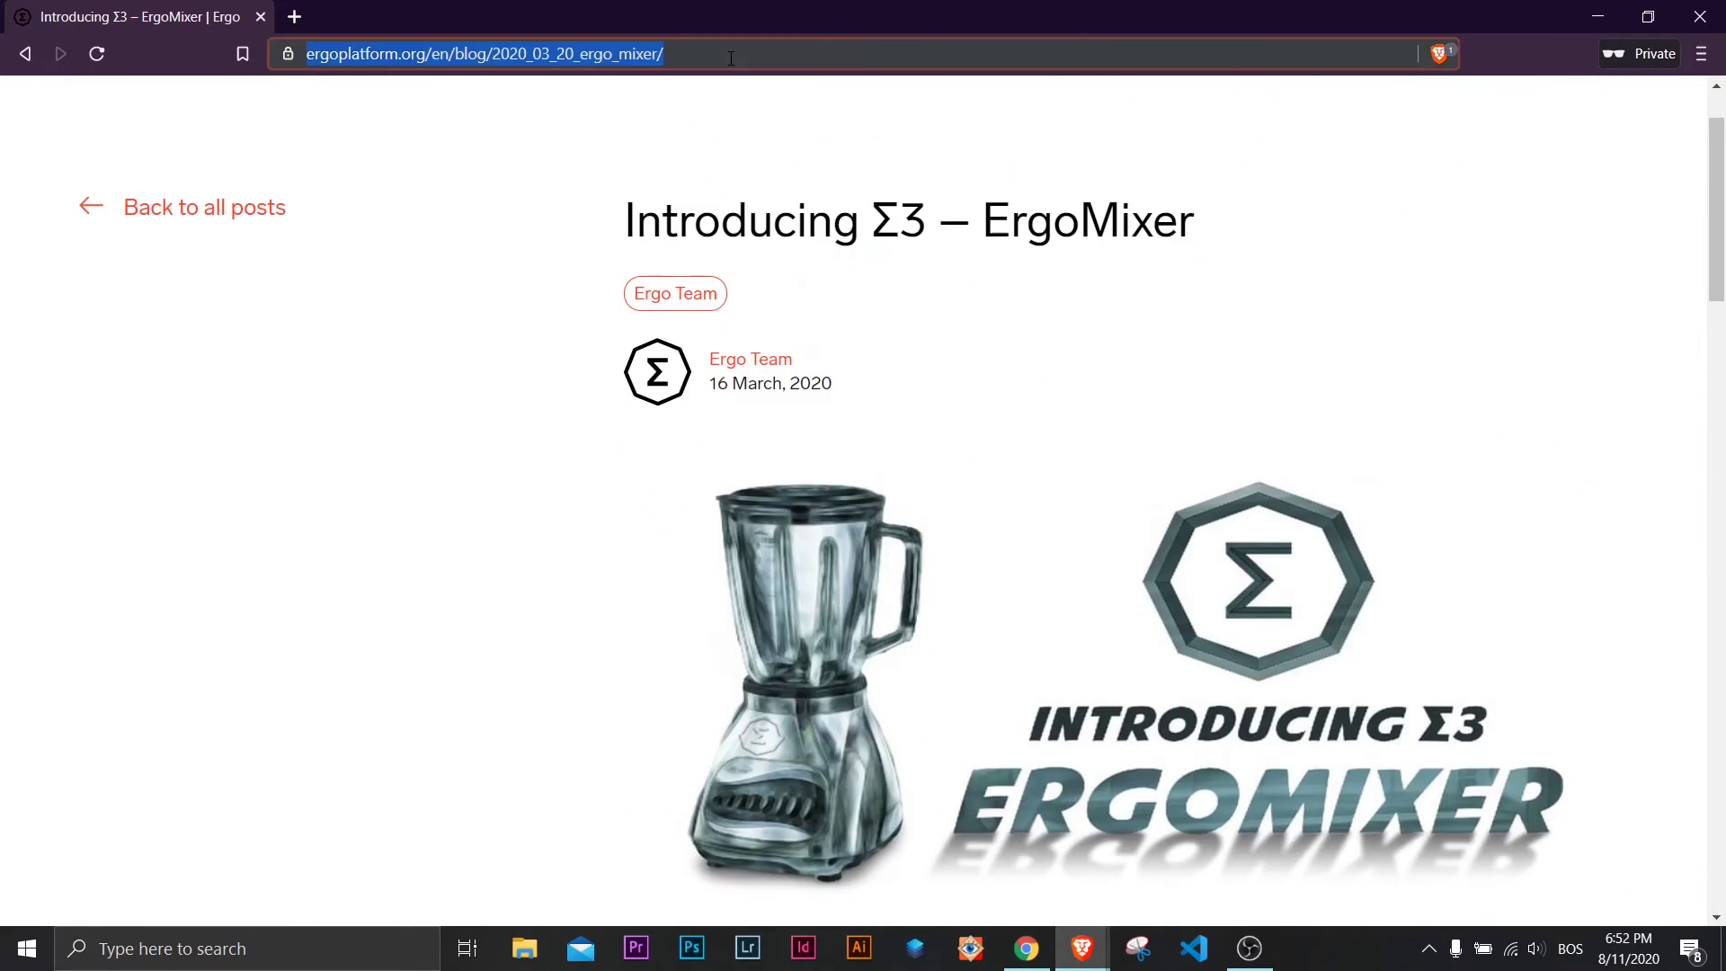
{"action": "type", "text": "github"}
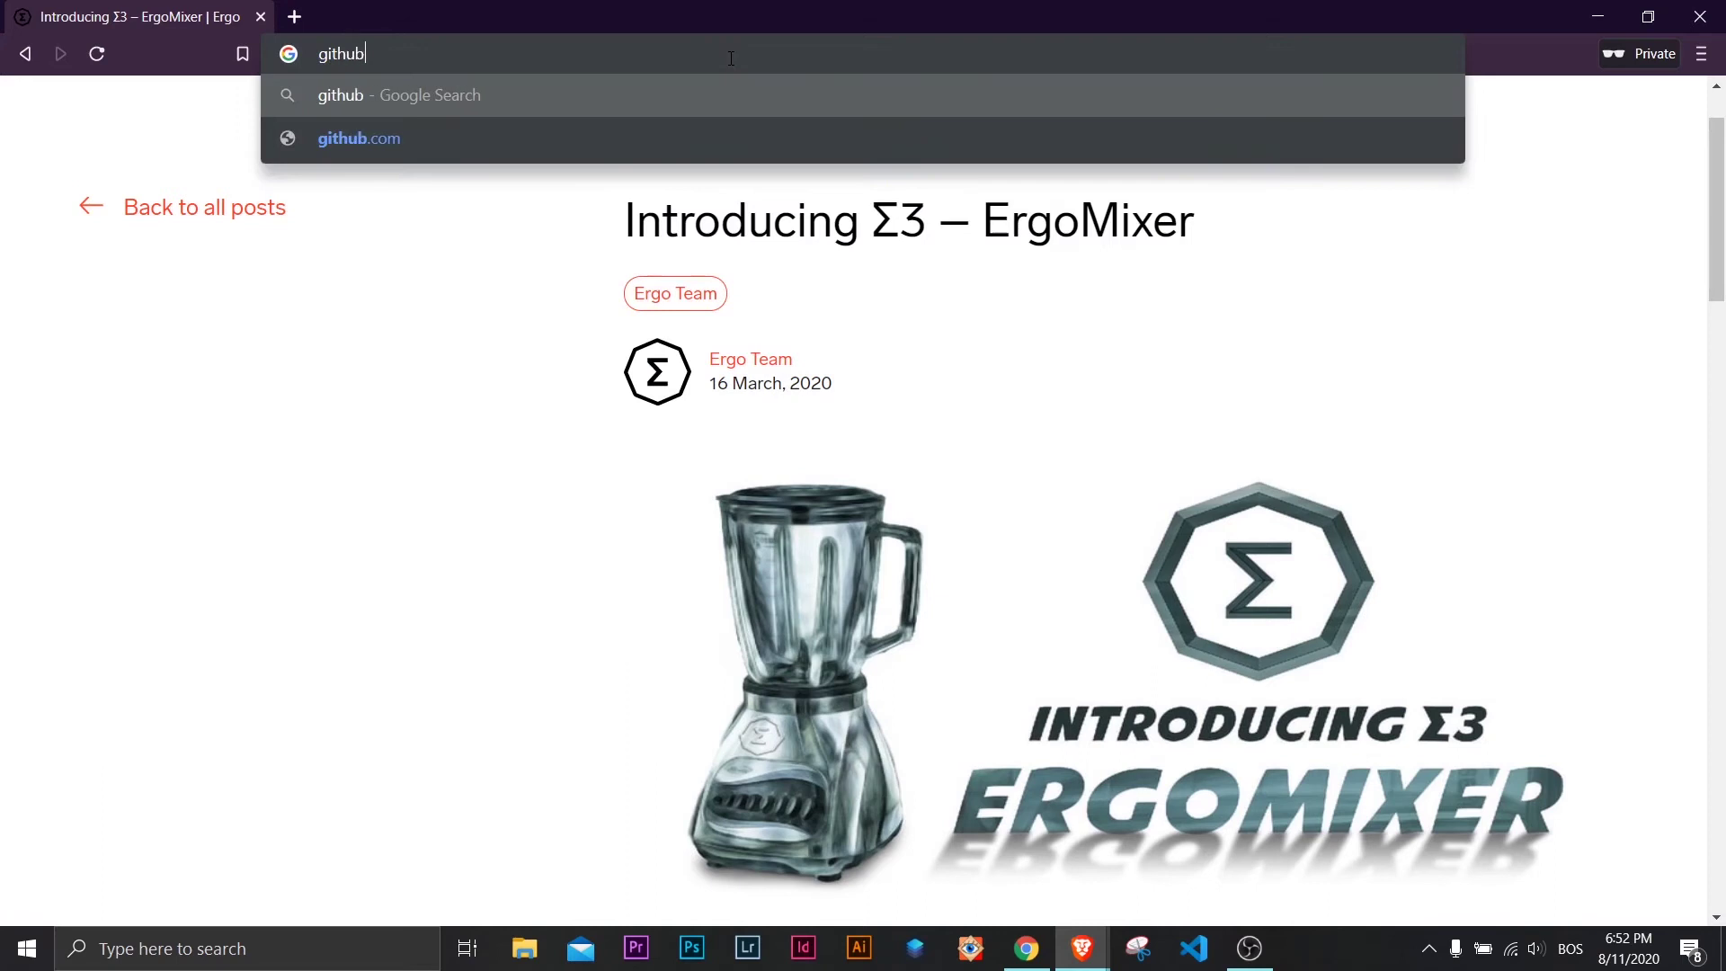
{"action": "type", "text": ".com"}
{"action": "key", "text": "Return"}
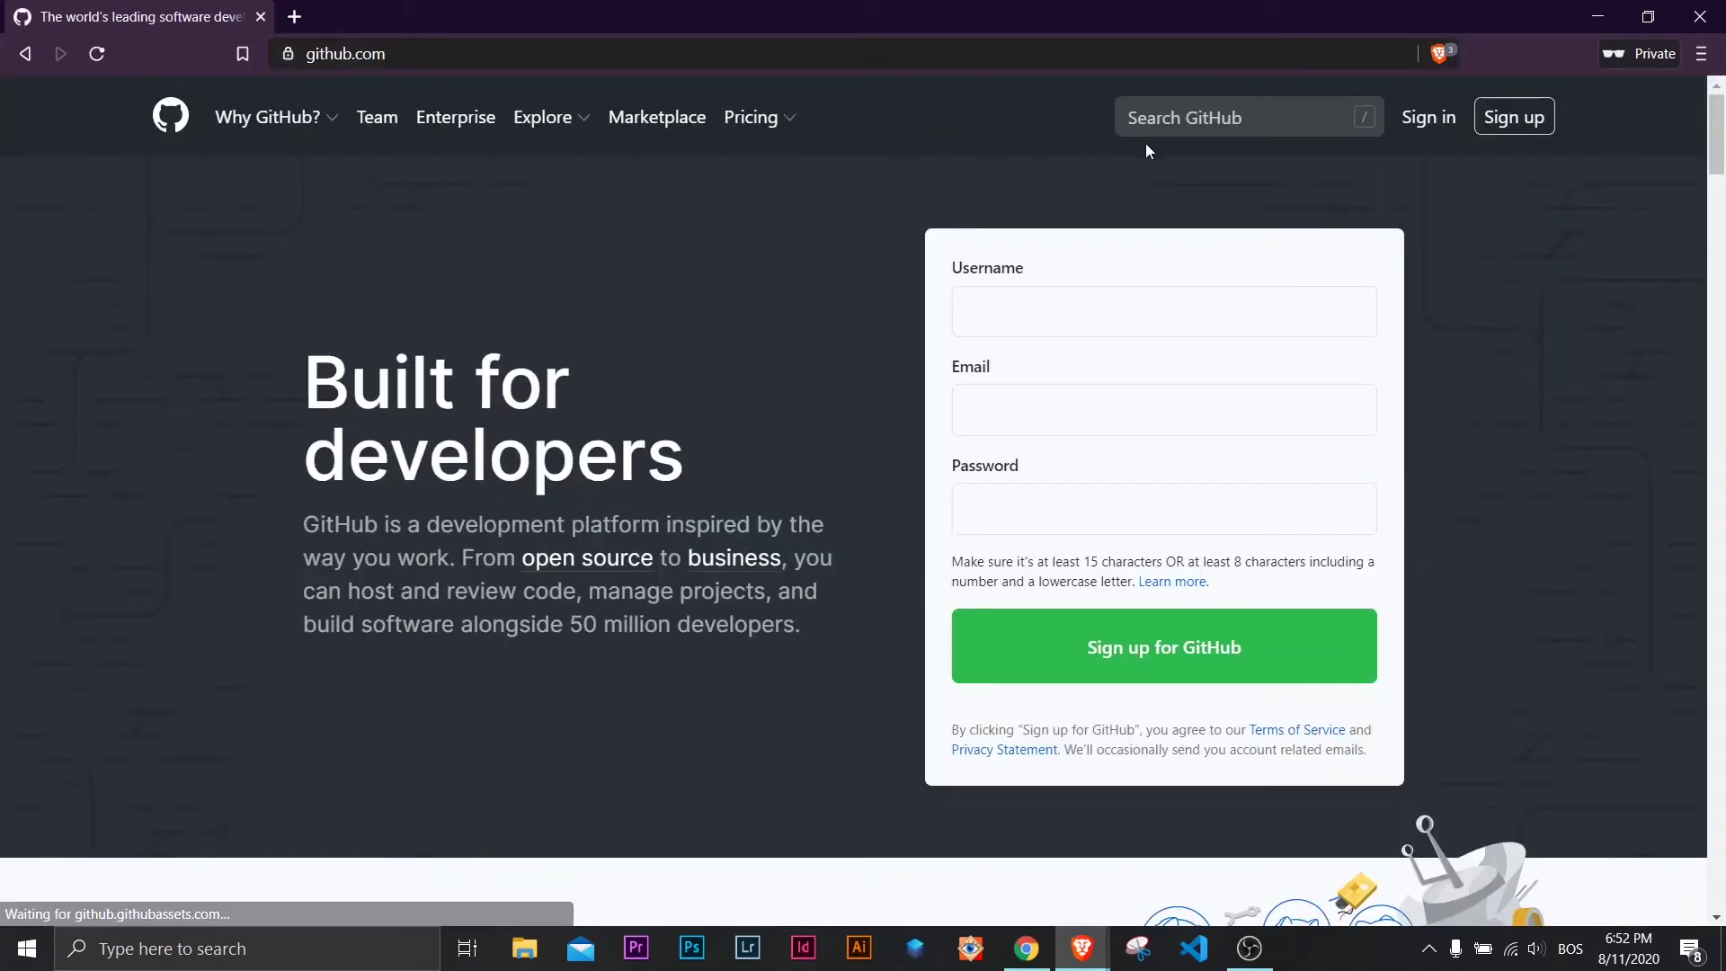
{"action": "left_click", "coordinate": [1220, 114]}
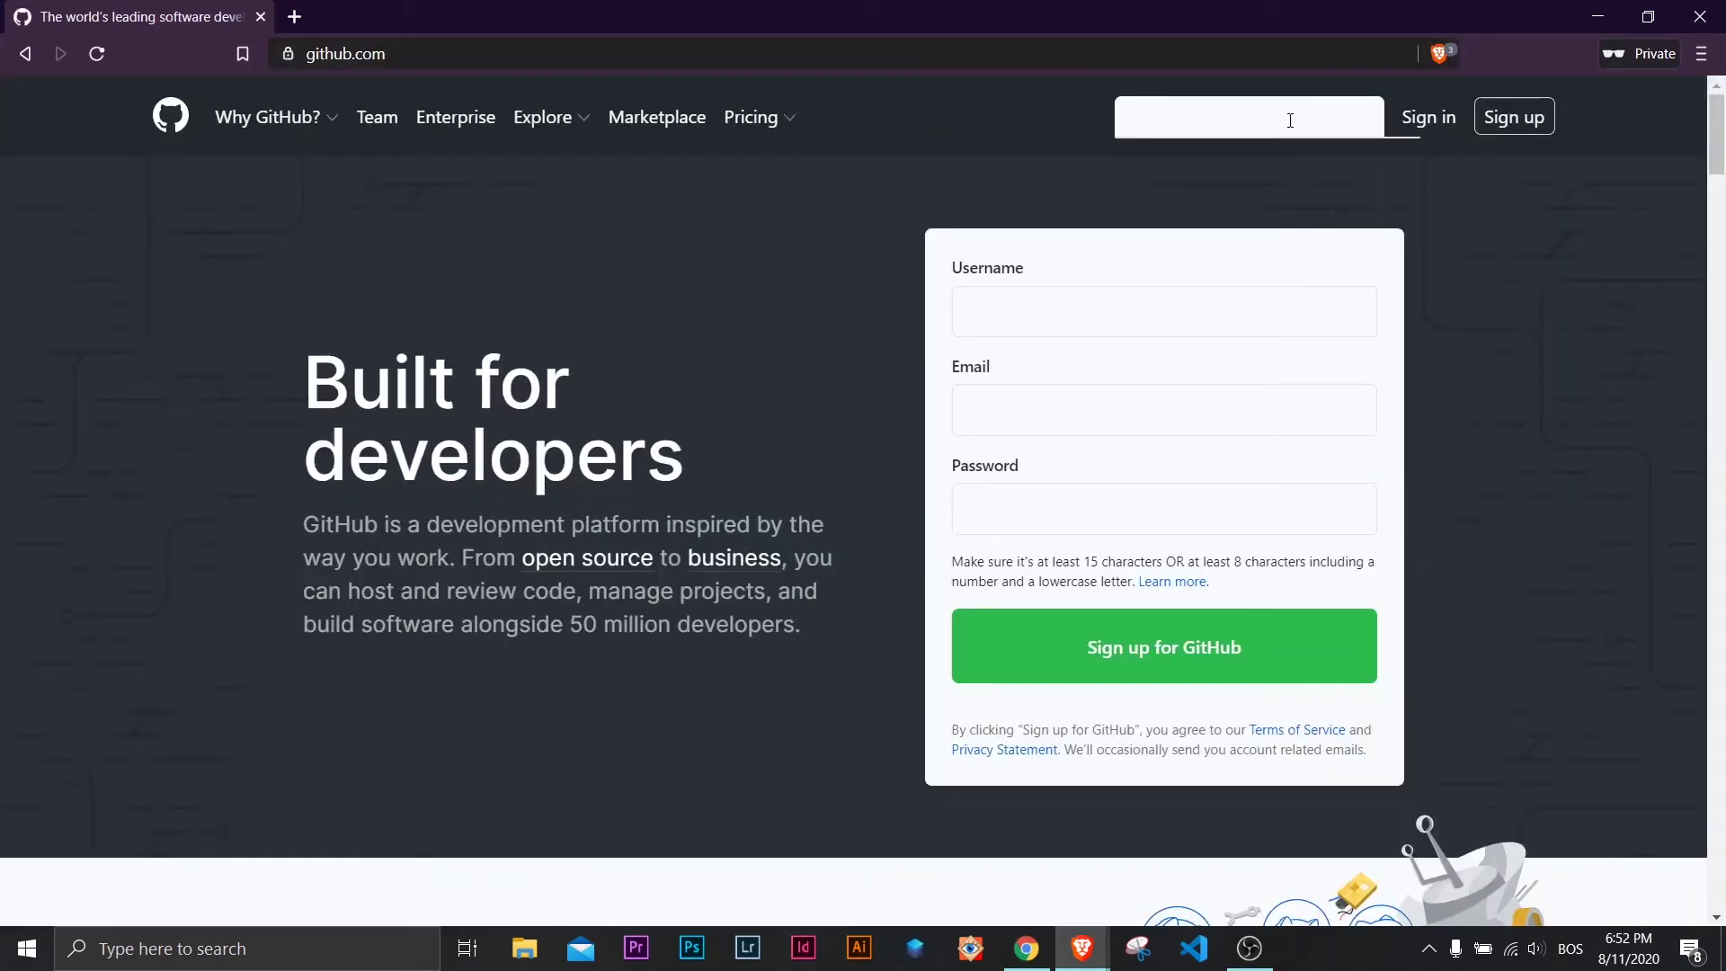
{"action": "type", "text": "ergomix"}
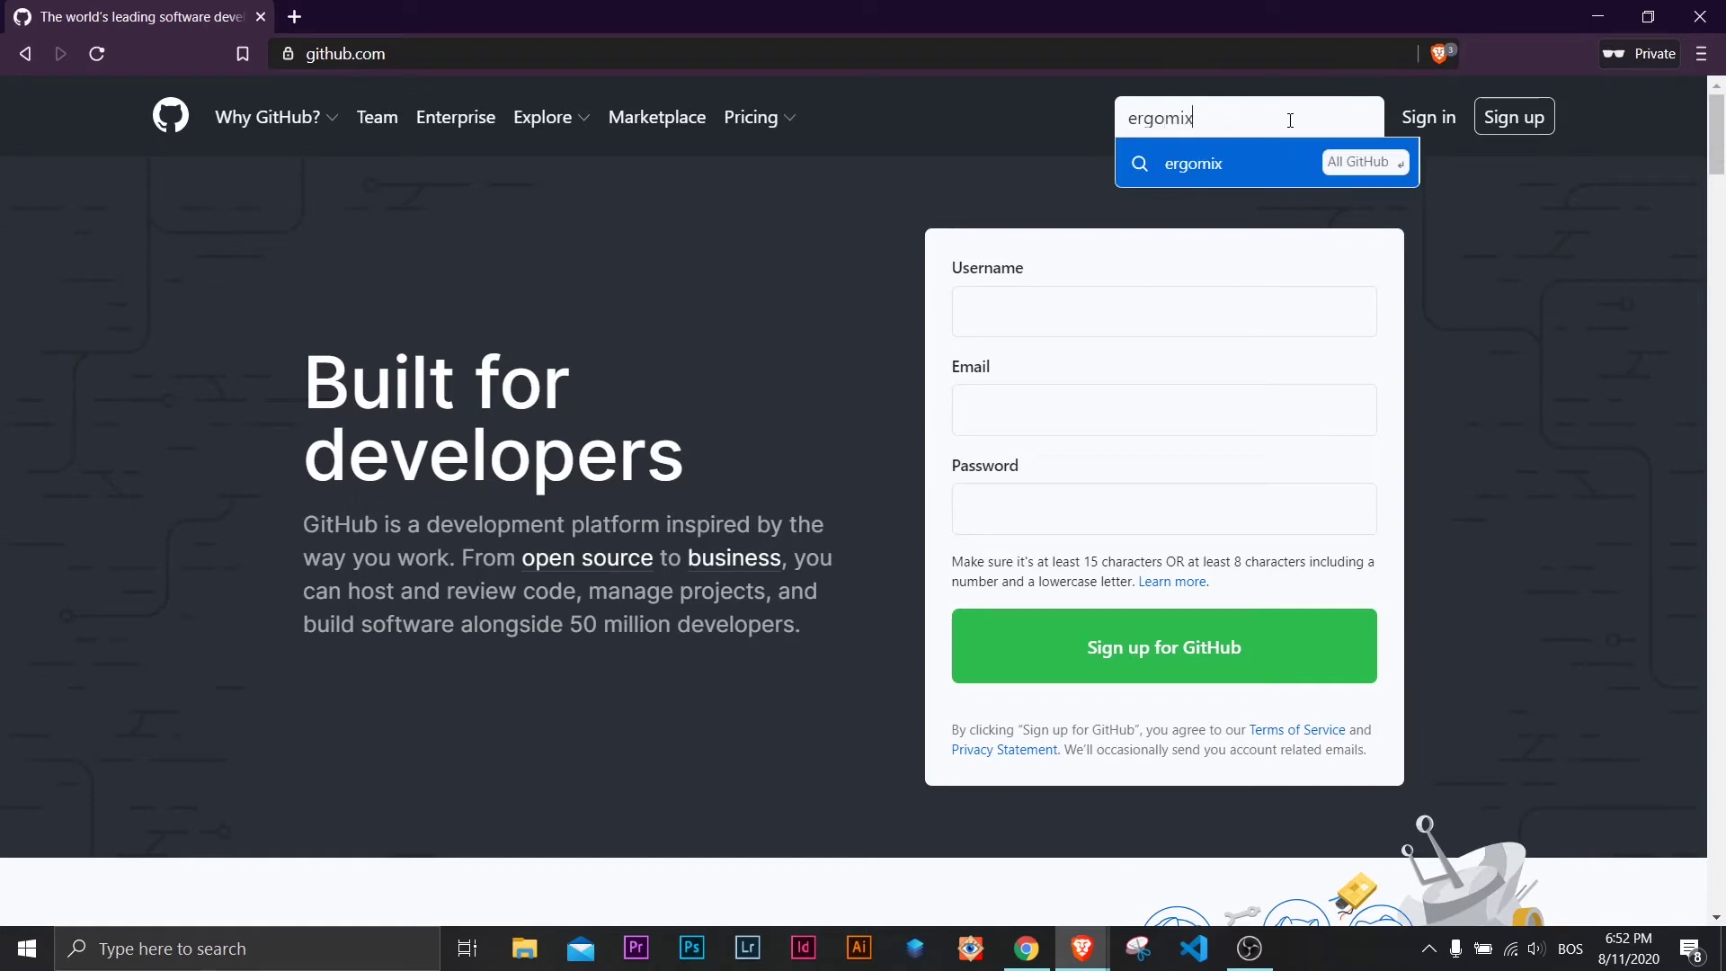
{"action": "type", "text": "back"}
{"action": "key", "text": "Return"}
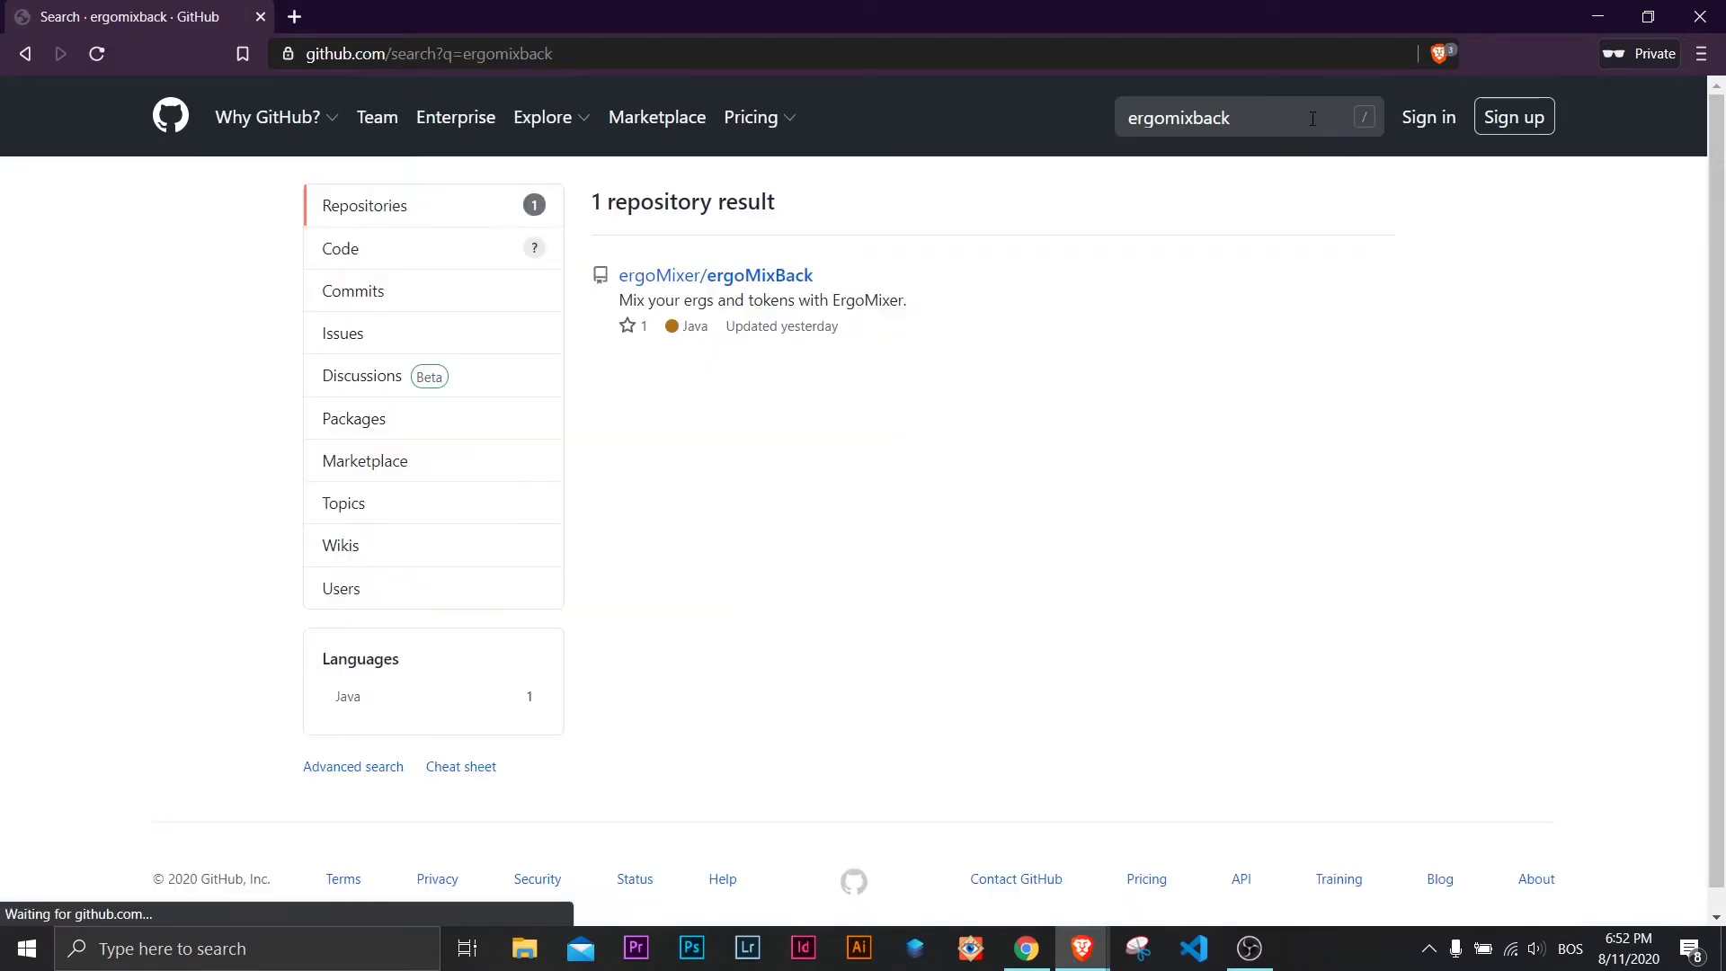
Open the ergoMixer/ergoMixBack repository and its latest Mixer-2.0.0 release page
{"action": "left_click", "coordinate": [697, 281]}
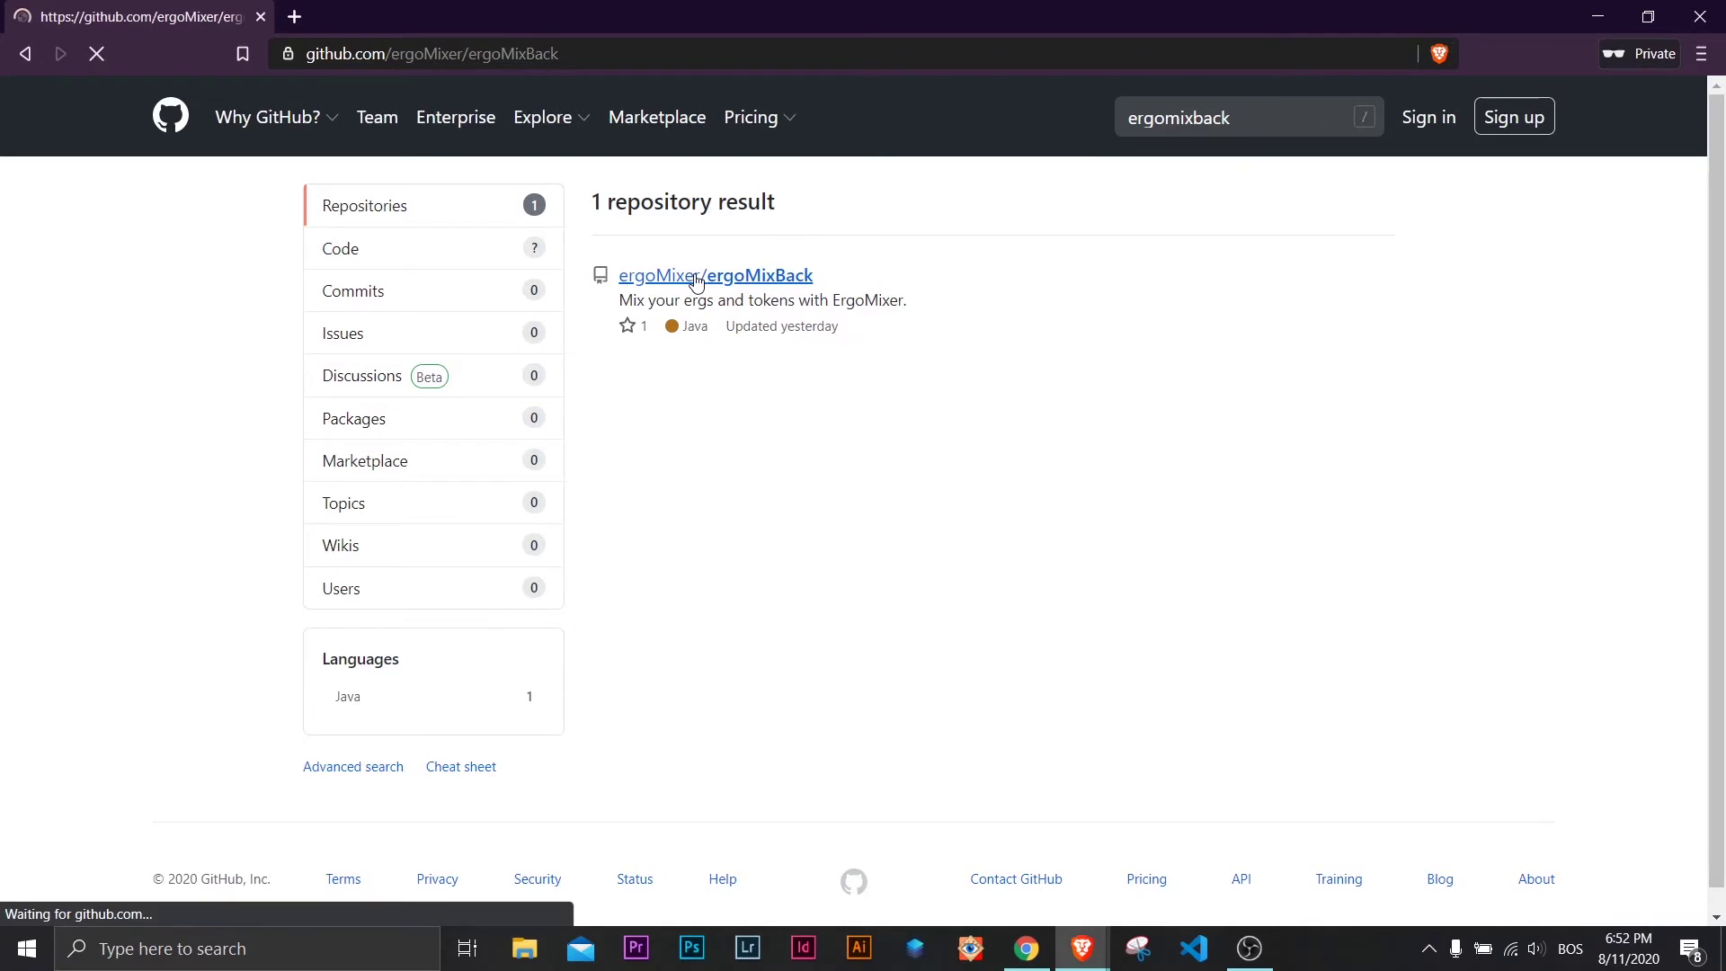
{"action": "scroll", "coordinate": [1004, 269], "scroll_direction": "down", "scroll_amount": 6}
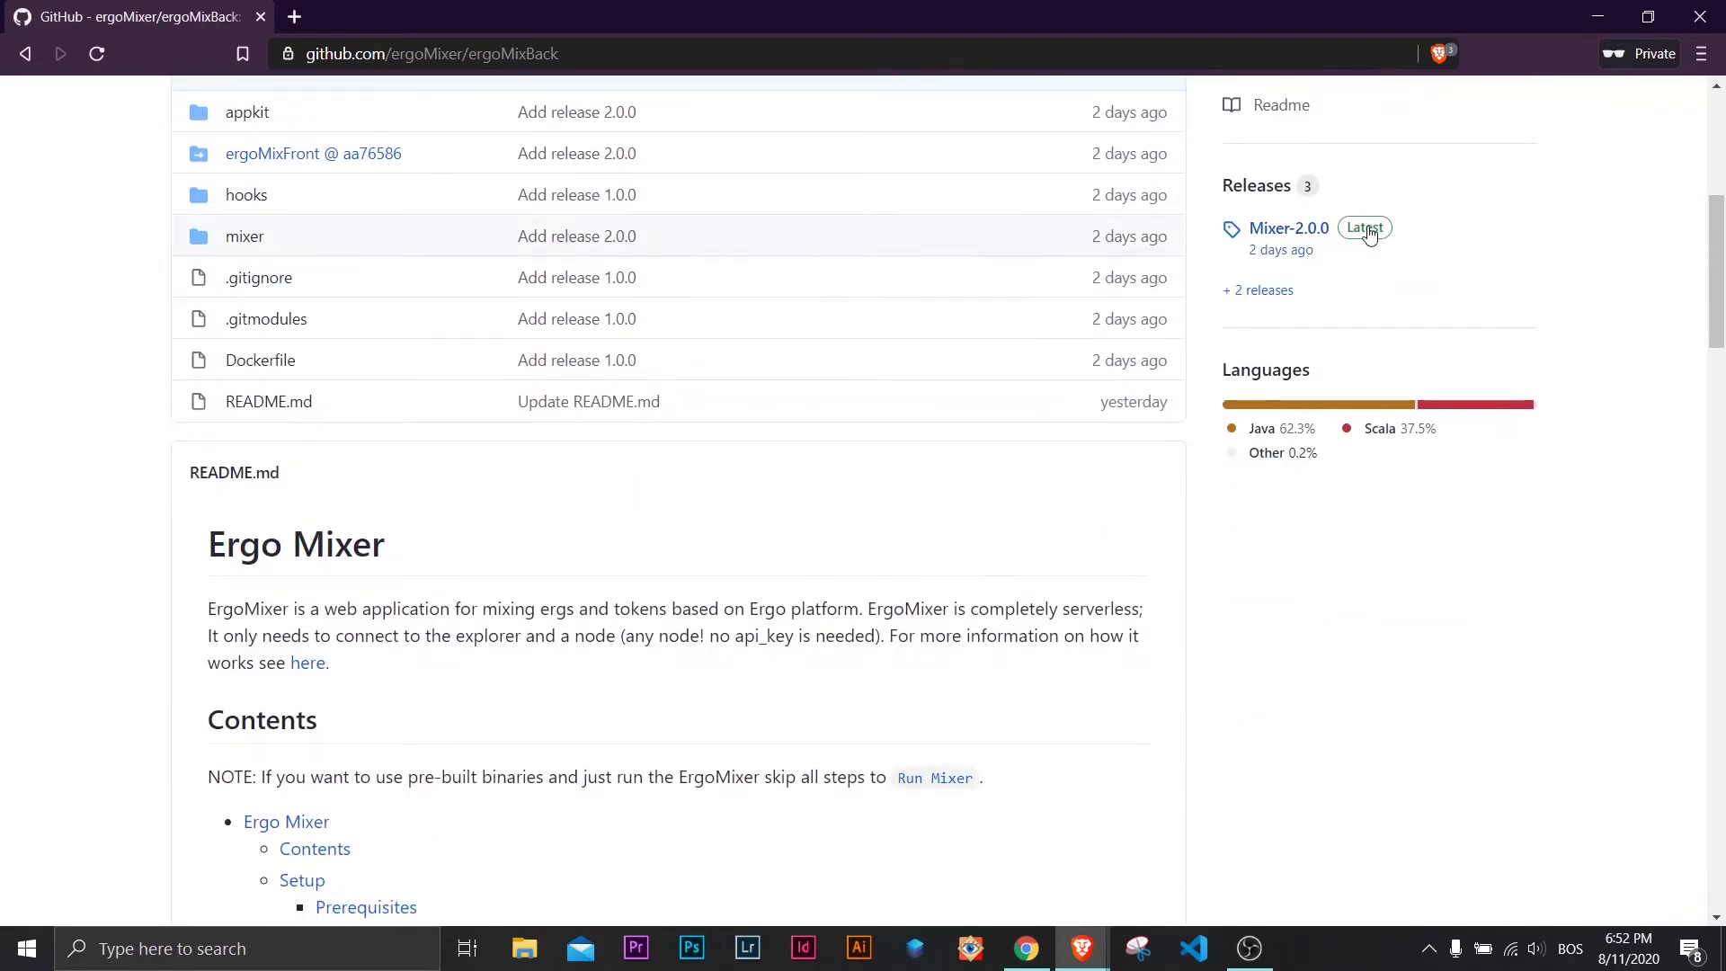
{"action": "left_click", "coordinate": [1370, 232]}
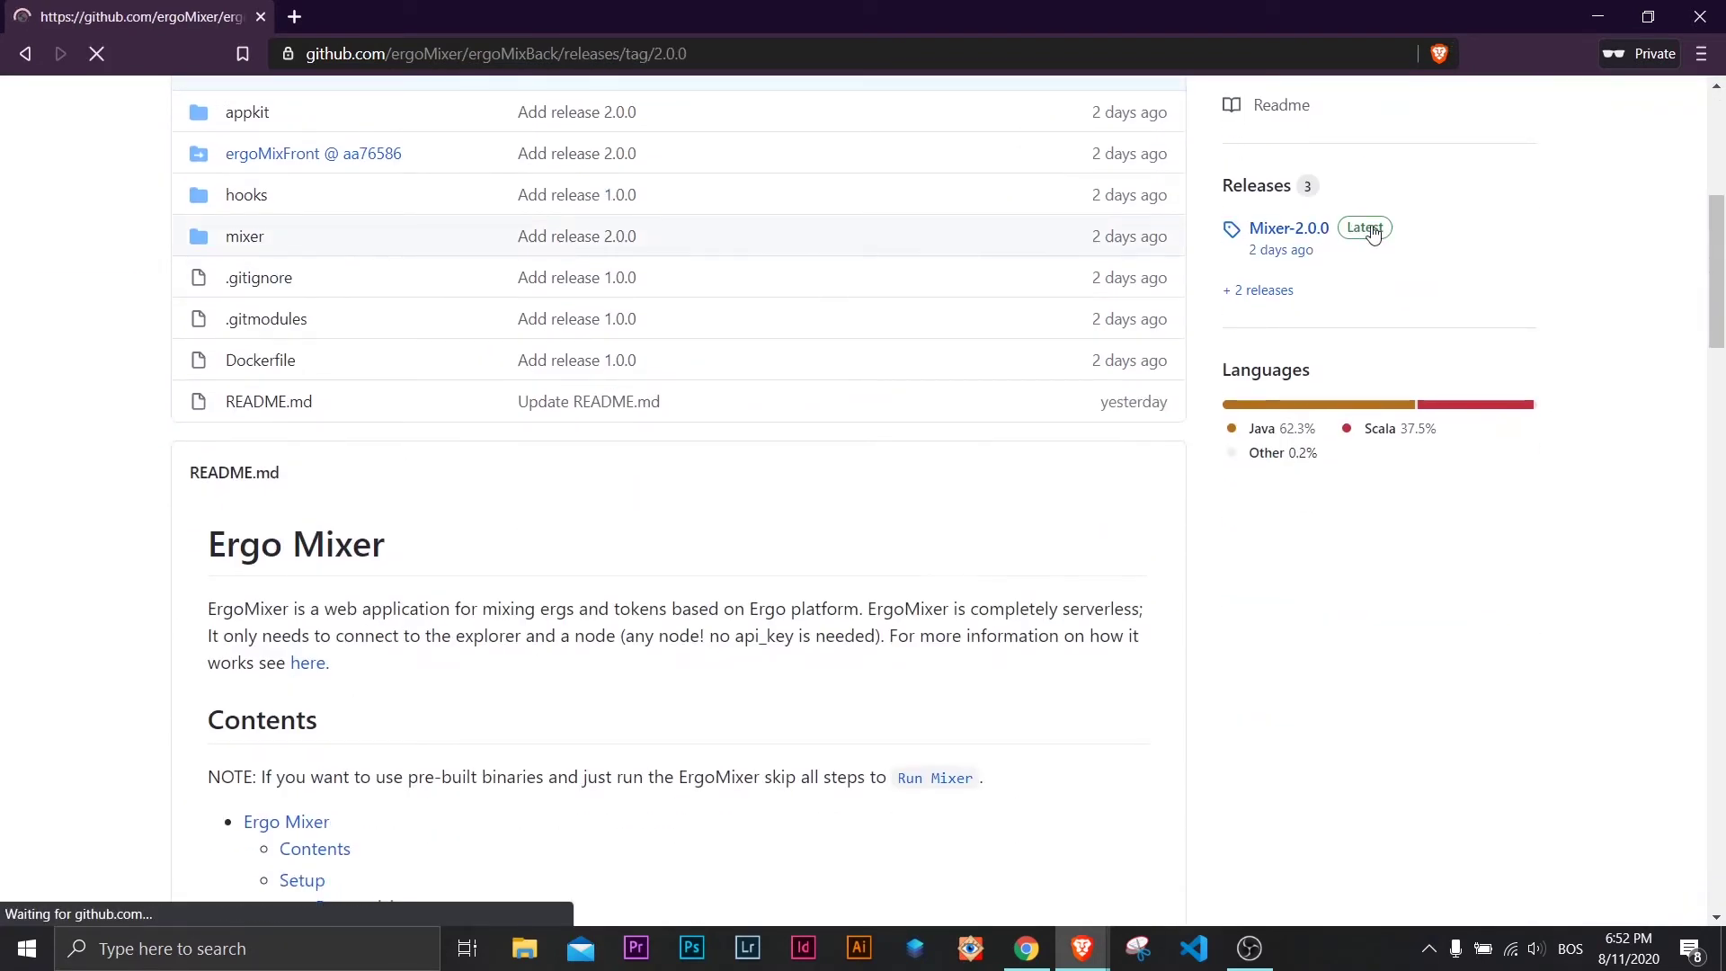
{"action": "scroll", "coordinate": [719, 404], "scroll_direction": "down", "scroll_amount": 3}
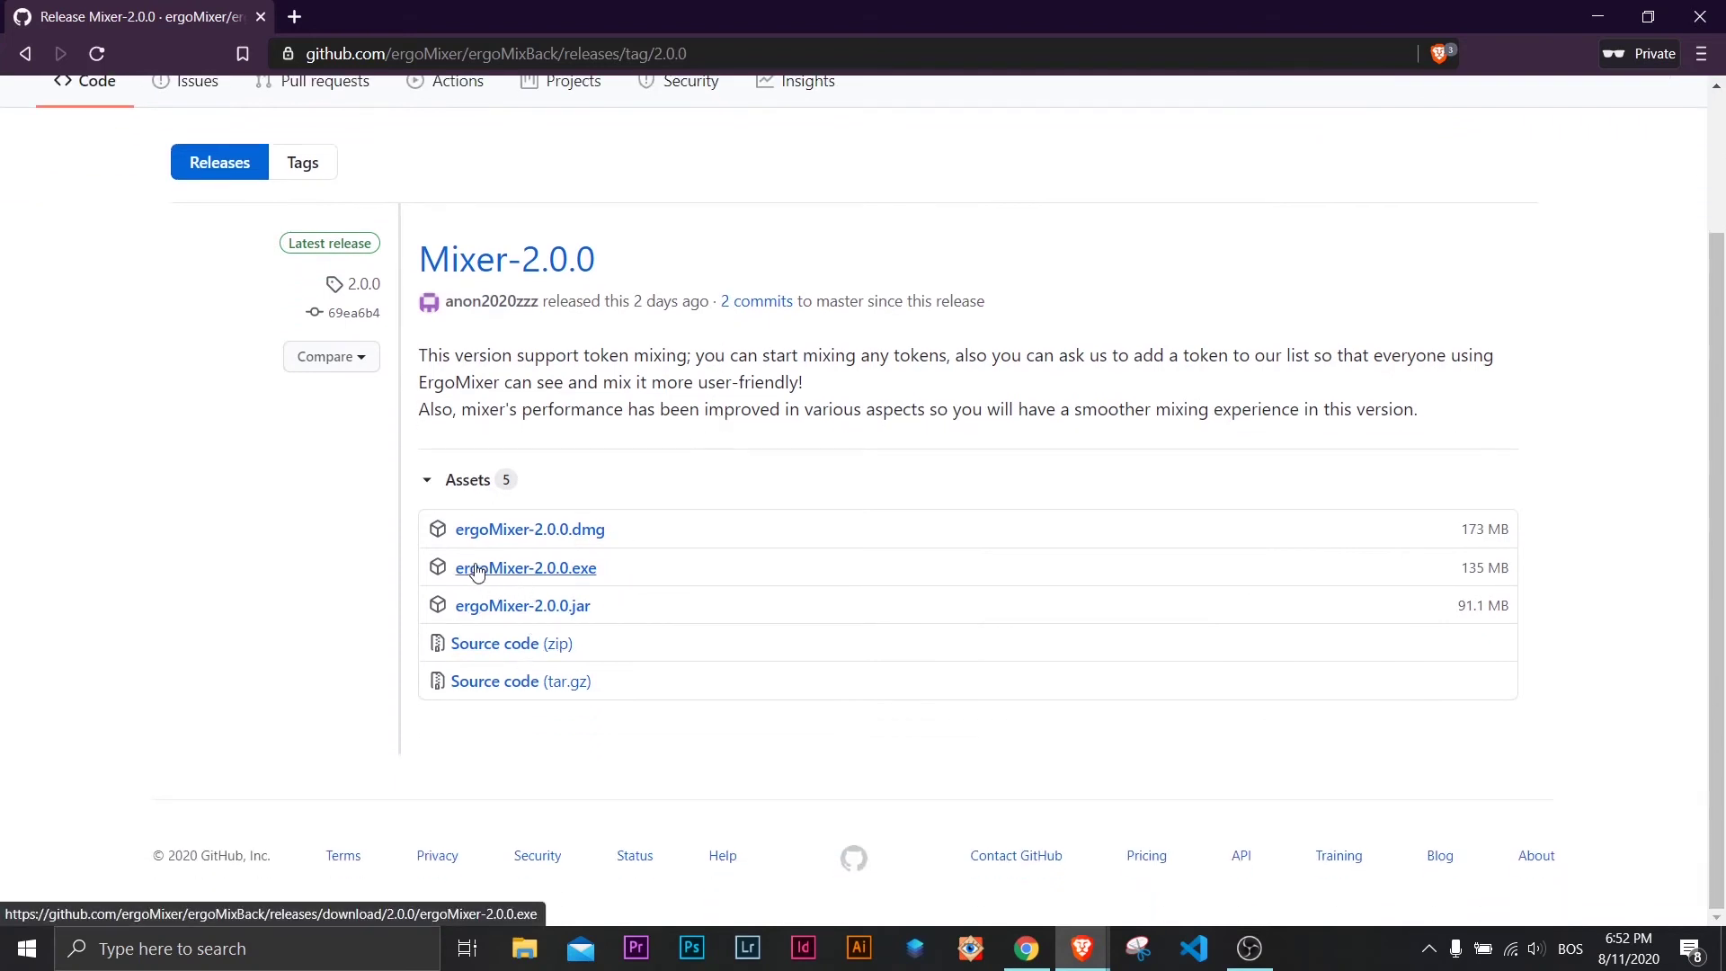
Save ergoMixer-2.0.0.exe to Downloads and launch it
{"action": "left_click", "coordinate": [543, 572]}
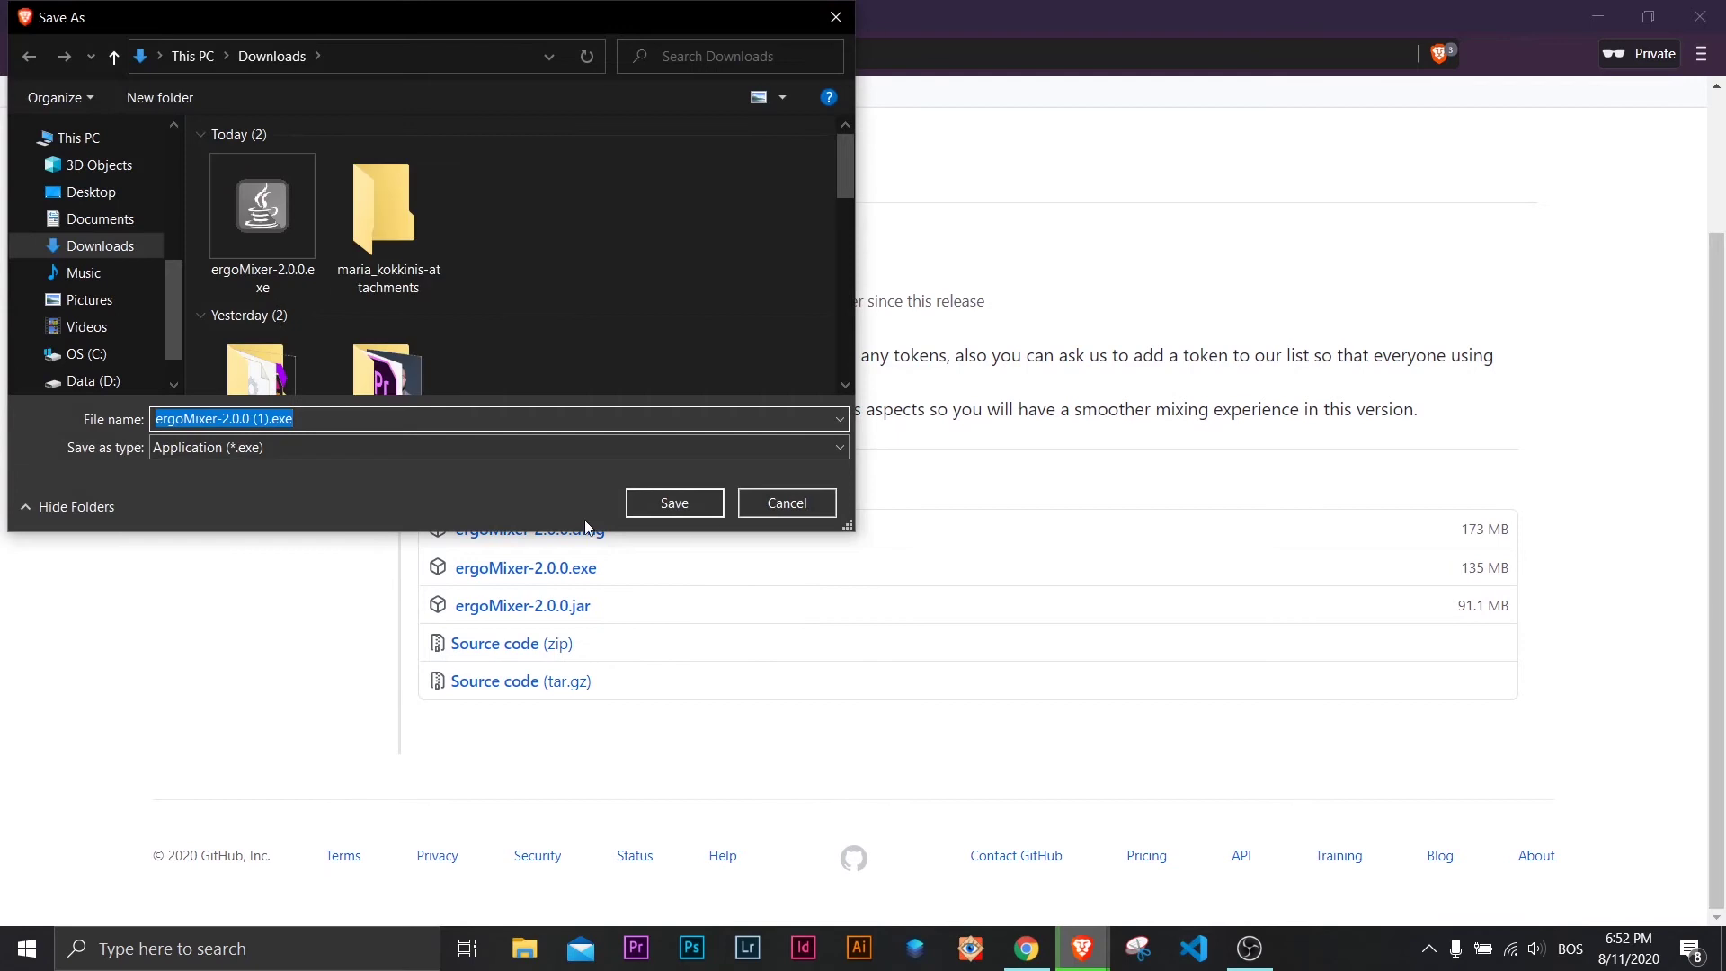
{"action": "left_click", "coordinate": [631, 506]}
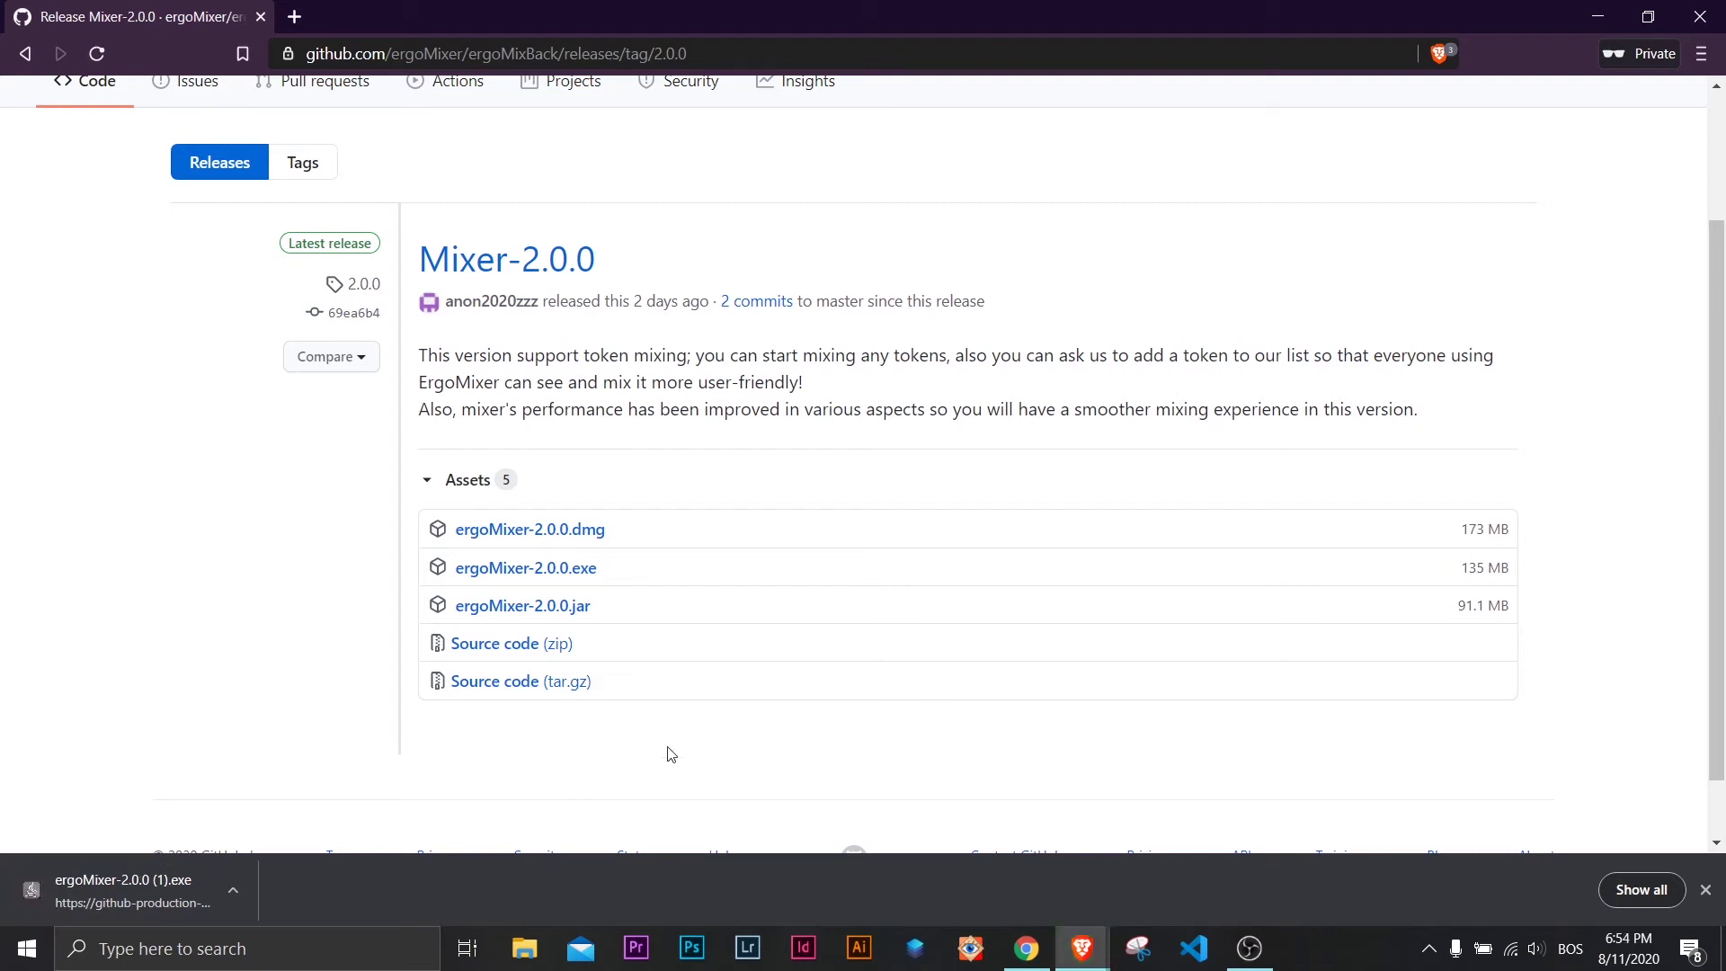
{"action": "left_click", "coordinate": [83, 888]}
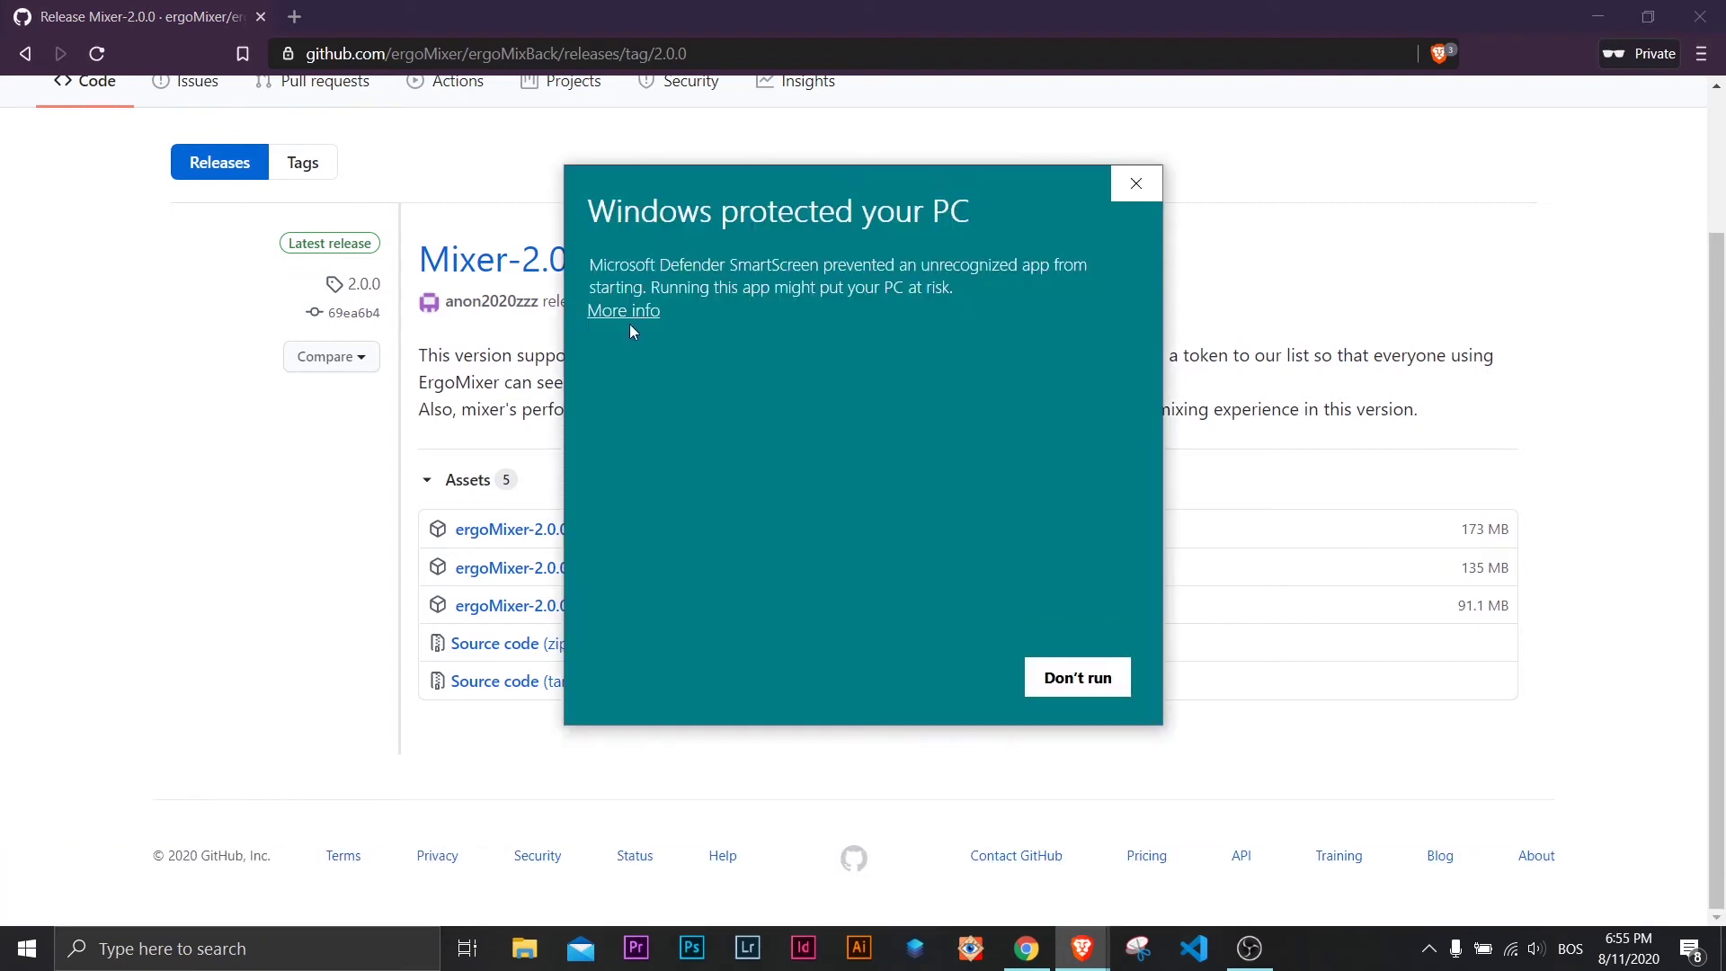
Run the installer past the SmartScreen warning and install ErgoMixer
{"action": "left_click", "coordinate": [635, 313]}
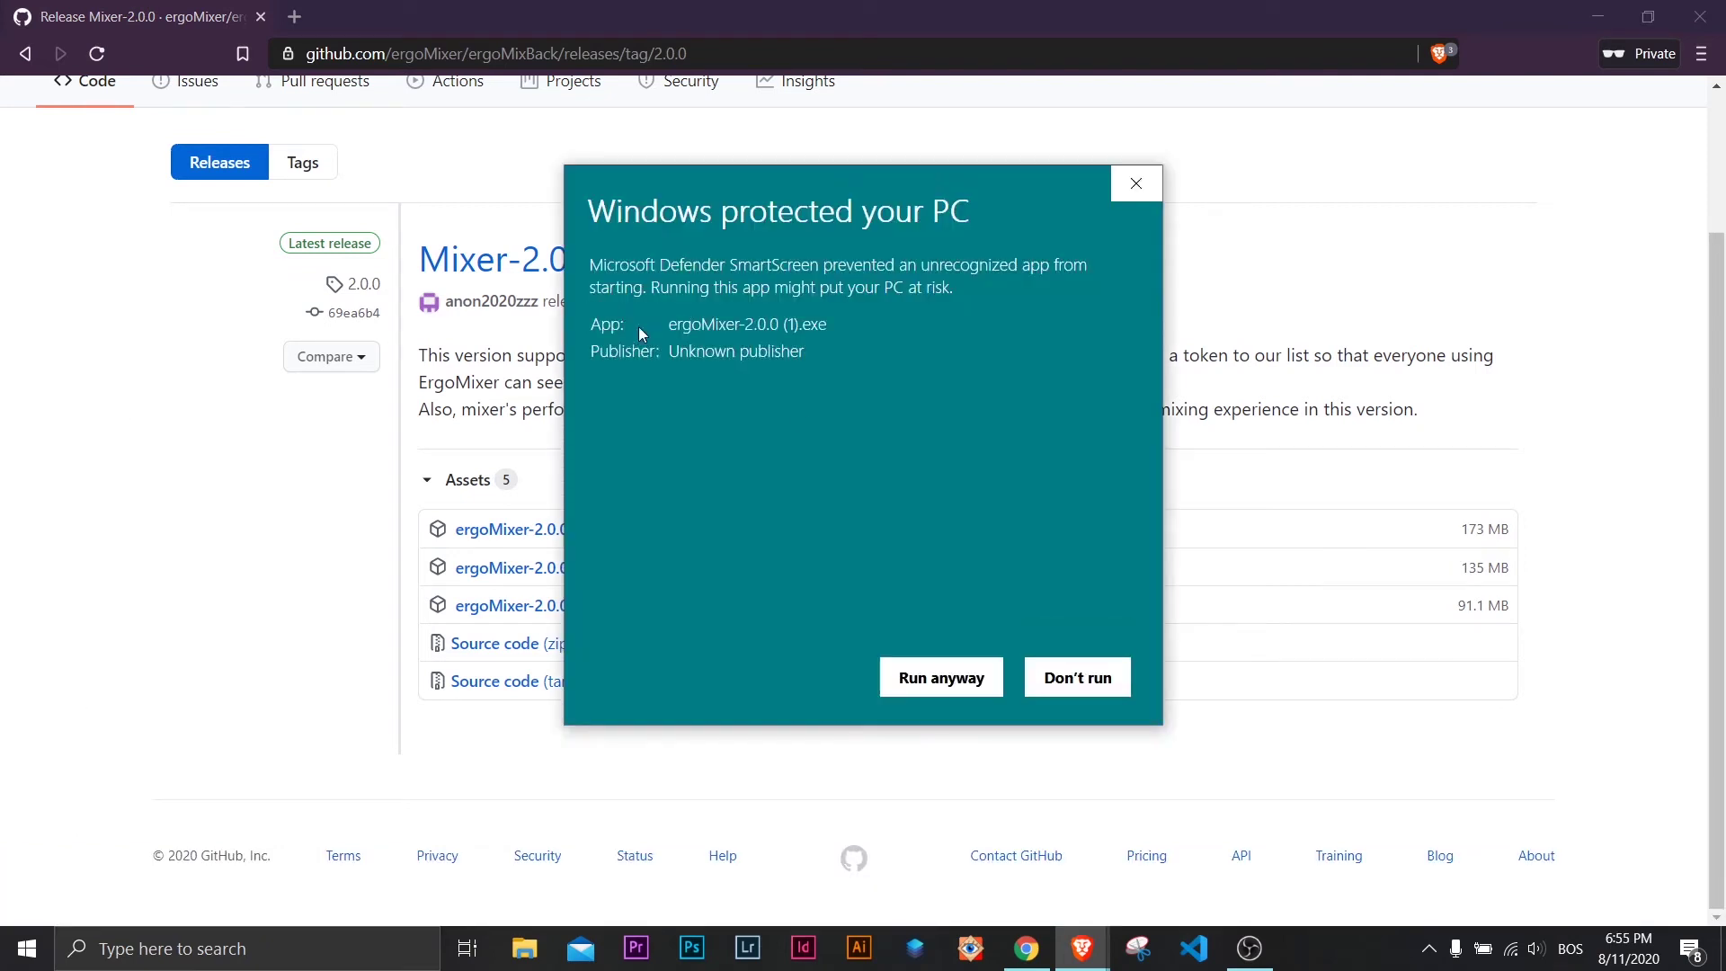
{"action": "left_click", "coordinate": [909, 689]}
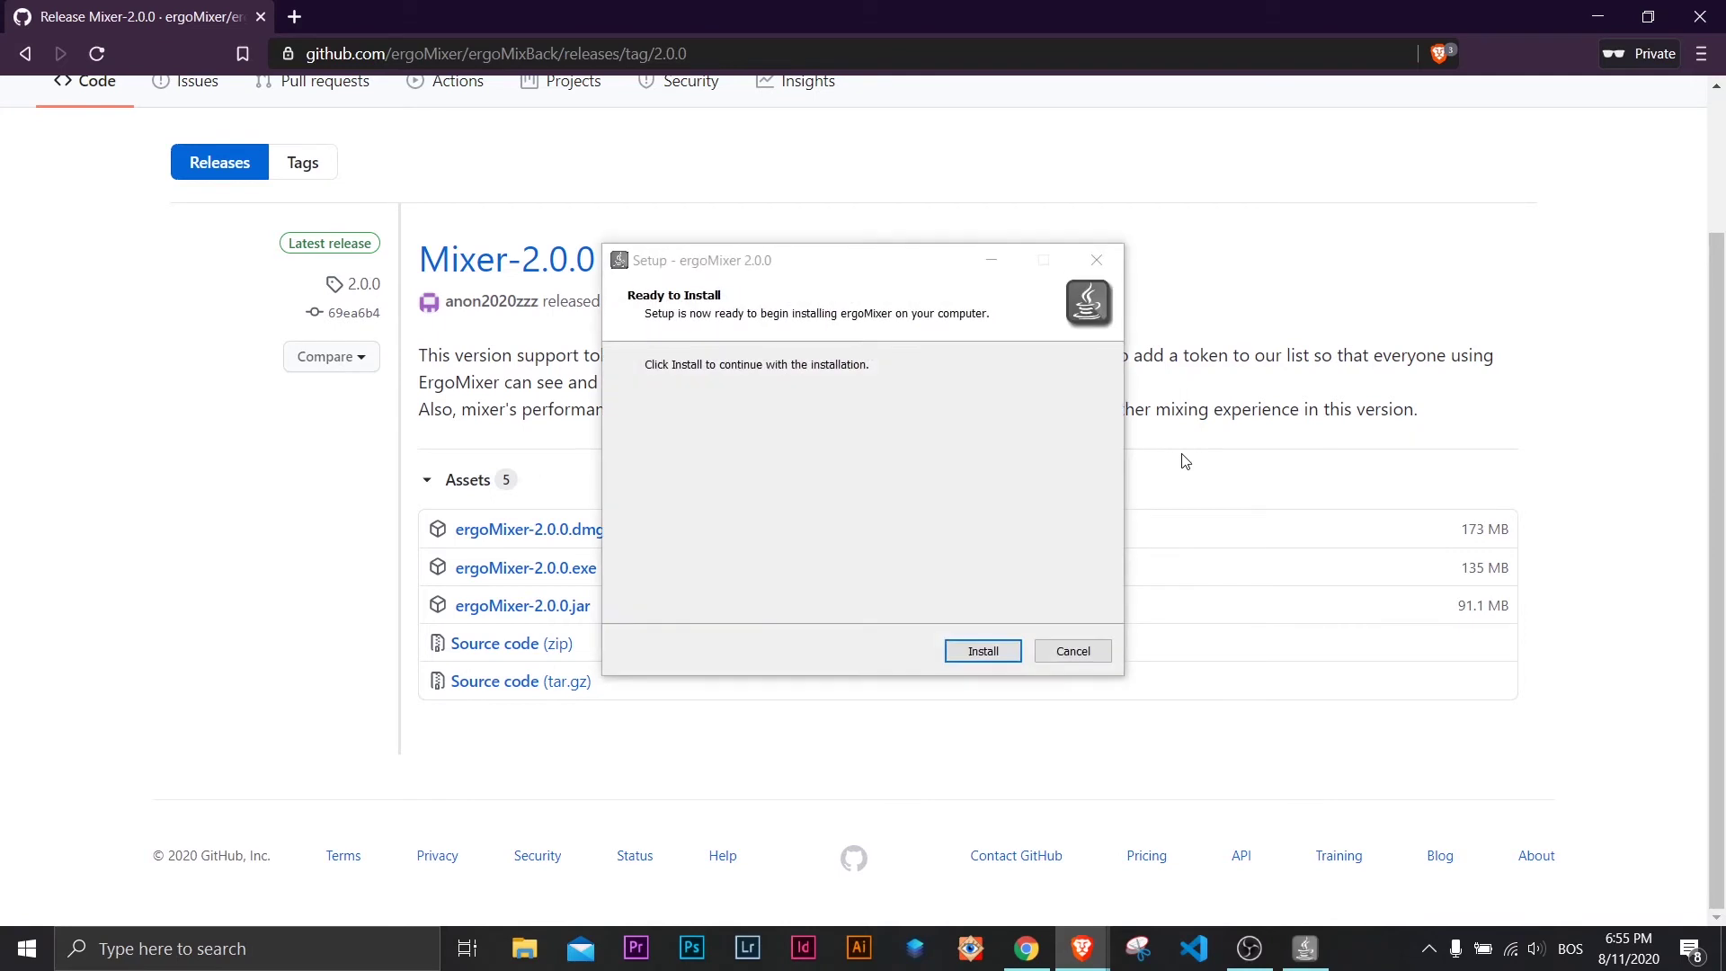
{"action": "left_click", "coordinate": [983, 651]}
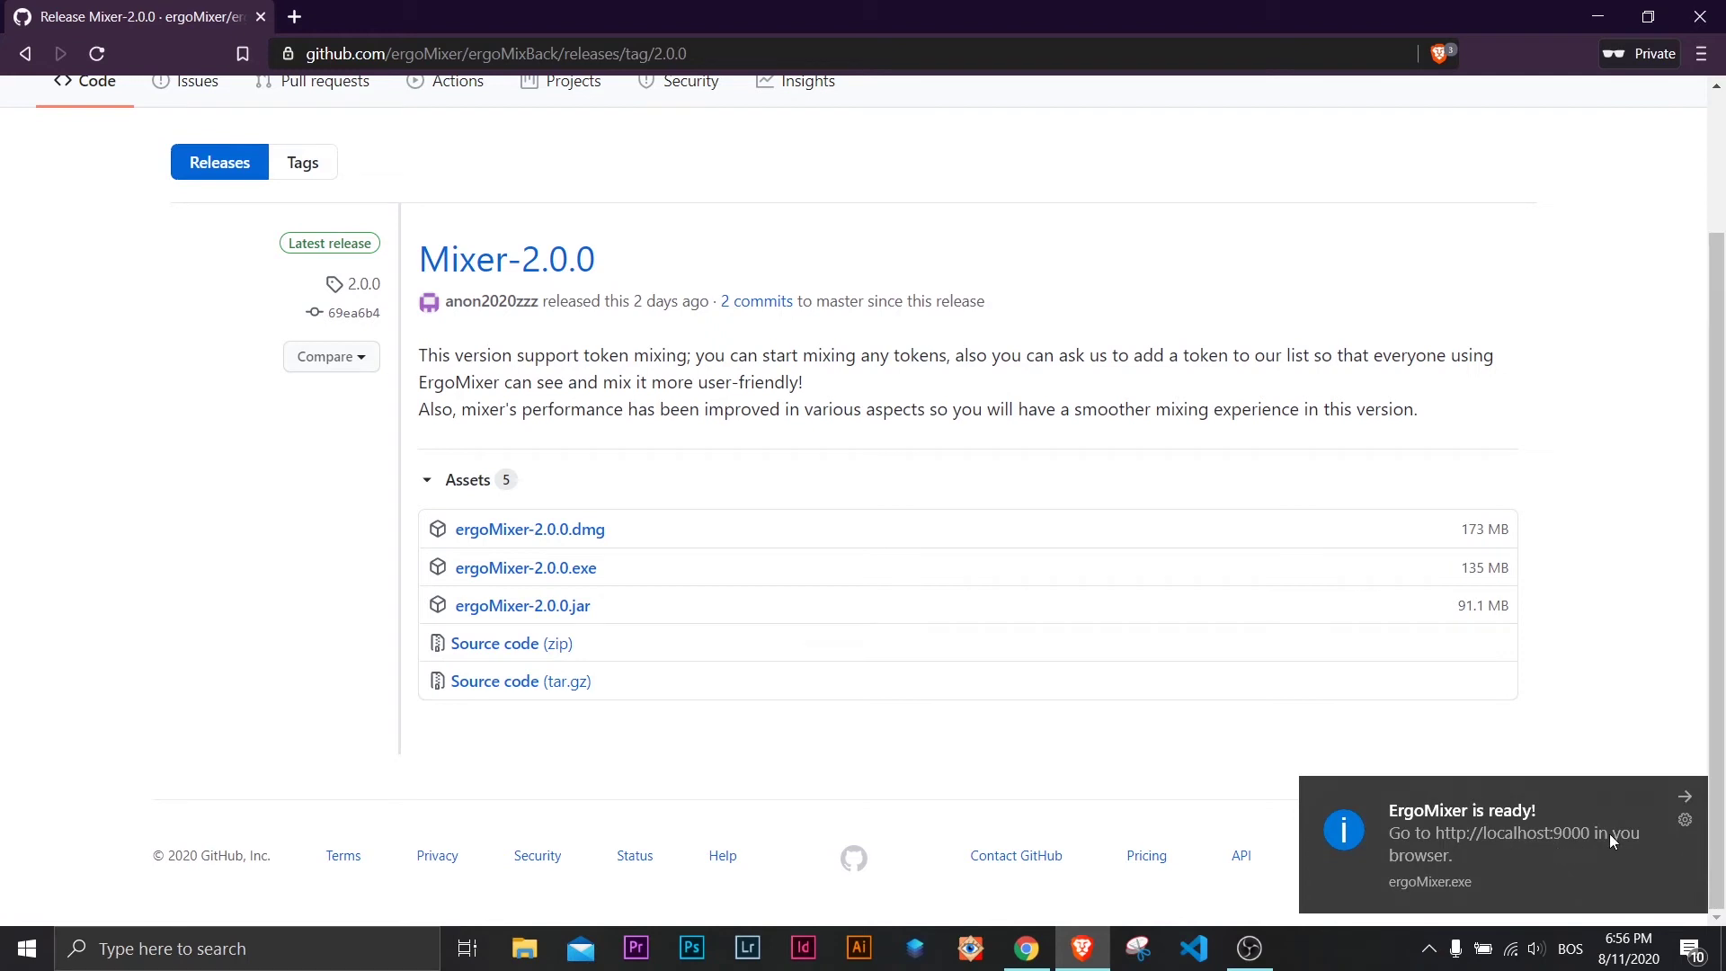
Dismiss the ready notification and open ErgoMixer in the browser from its tray icon menu
{"action": "left_click", "coordinate": [1533, 835]}
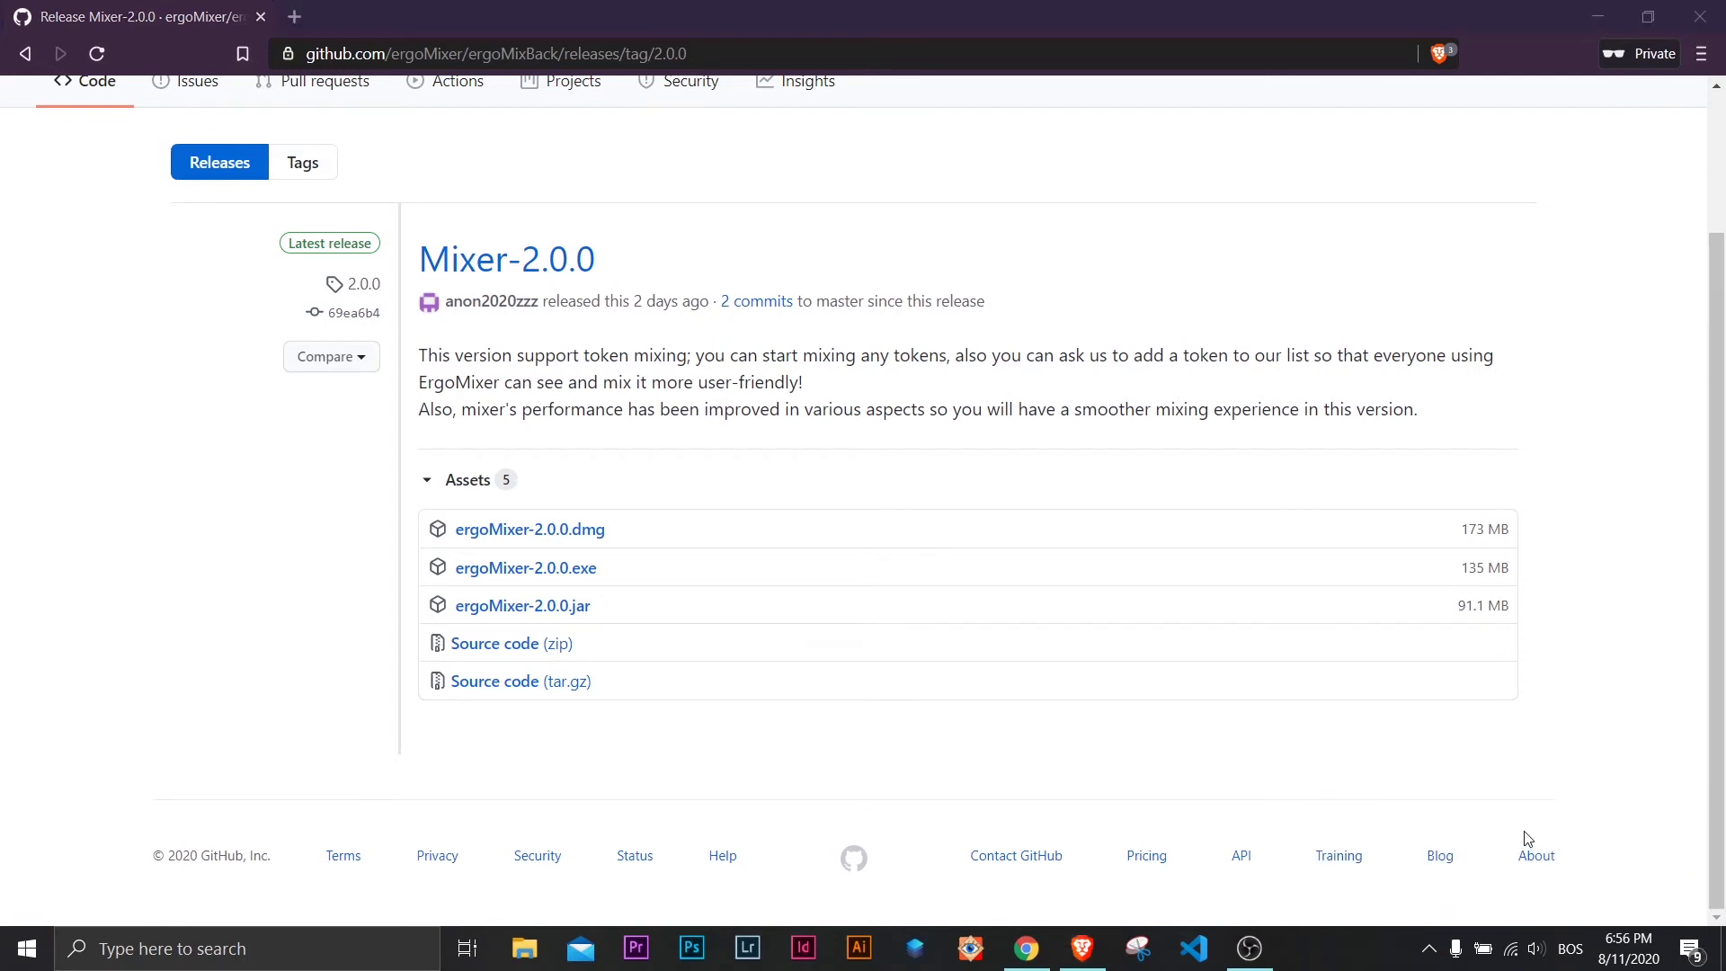
{"action": "left_click", "coordinate": [1430, 949]}
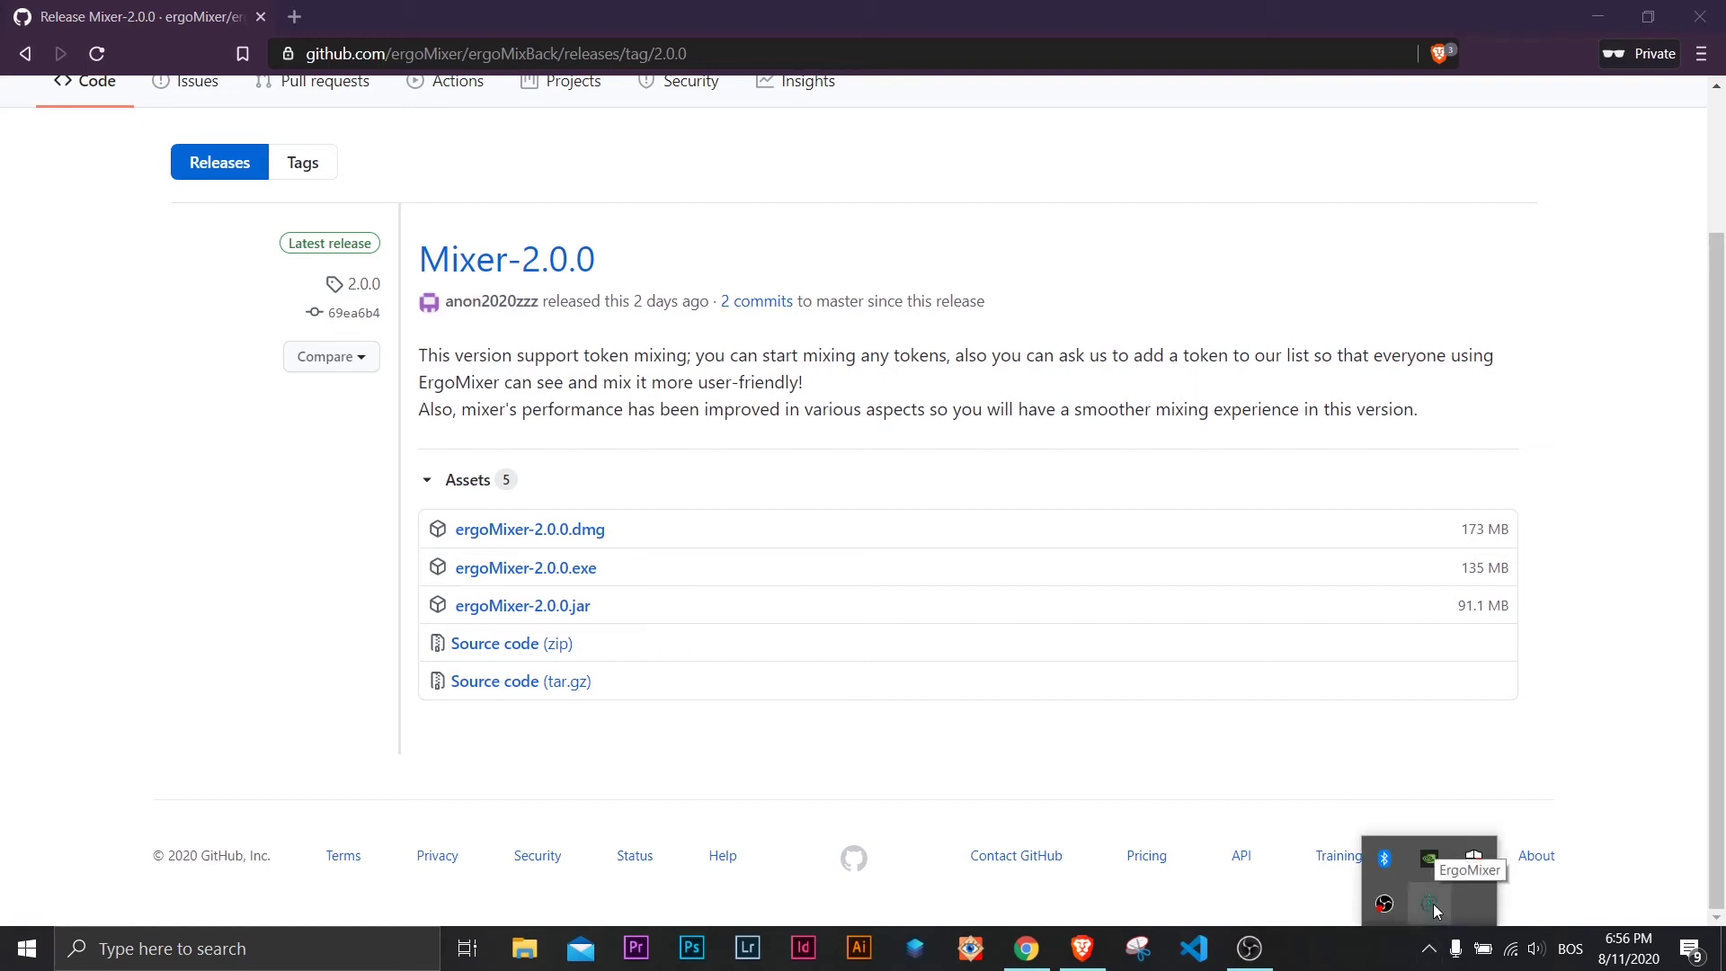
{"action": "right_click", "coordinate": [1433, 903]}
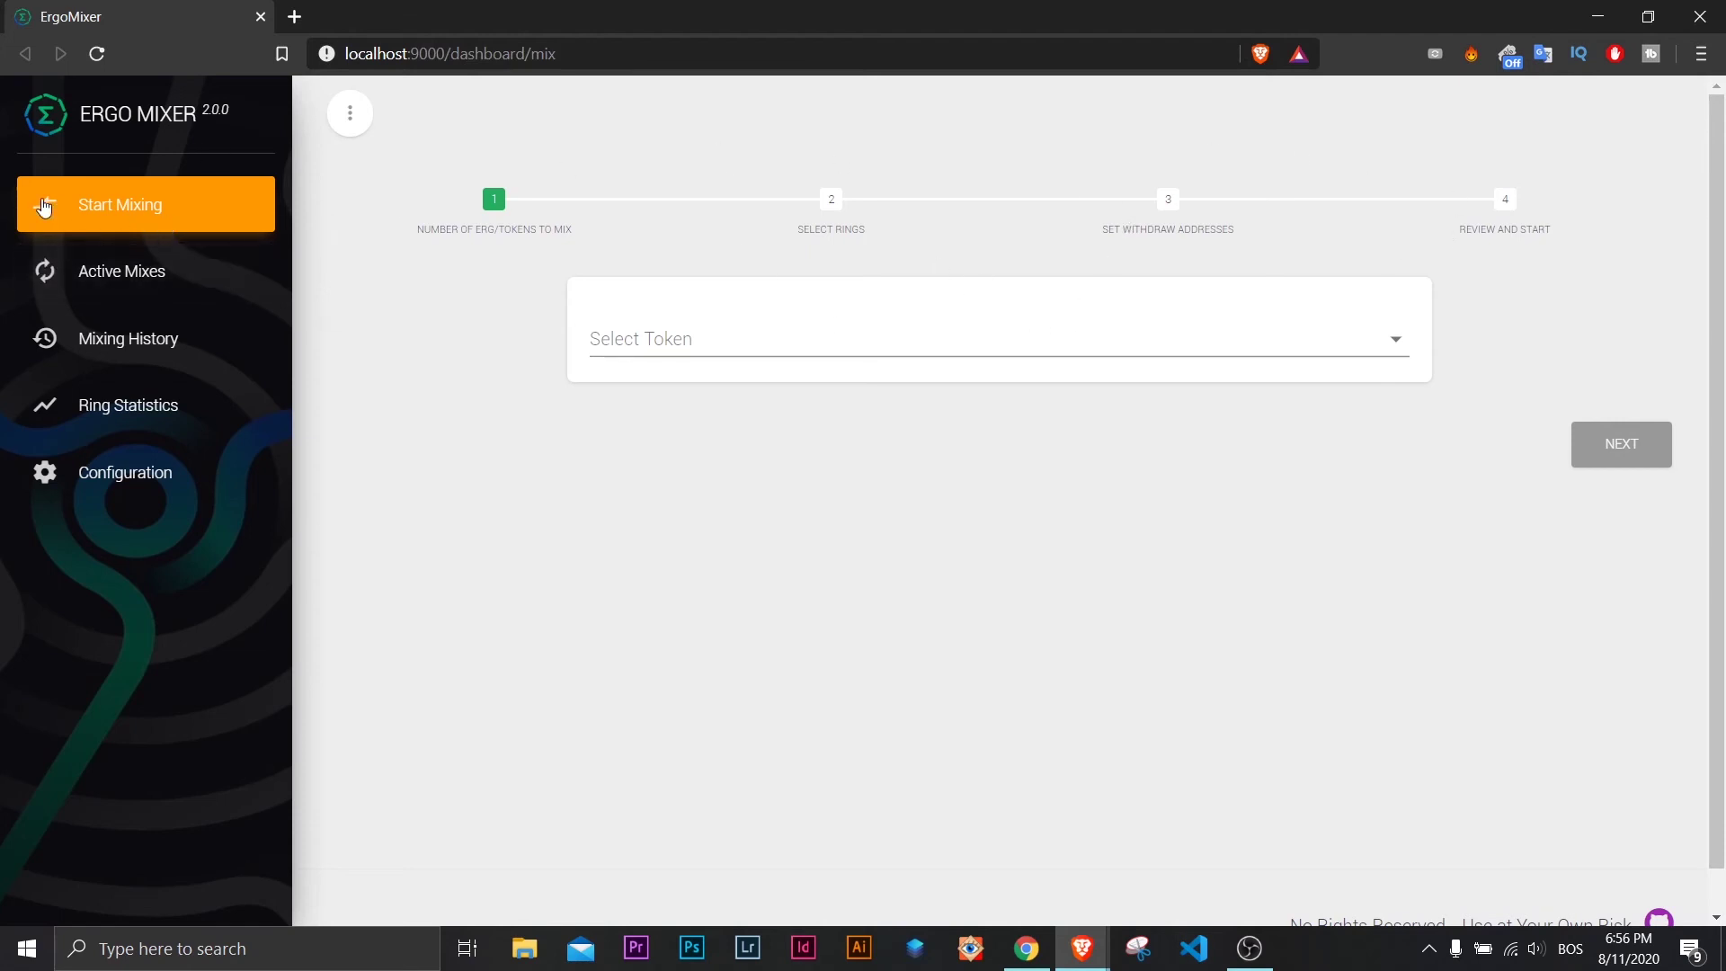
Start a new mix with ERG as the token and an amount of 5
{"action": "left_click", "coordinate": [97, 207]}
{"action": "left_click", "coordinate": [710, 350]}
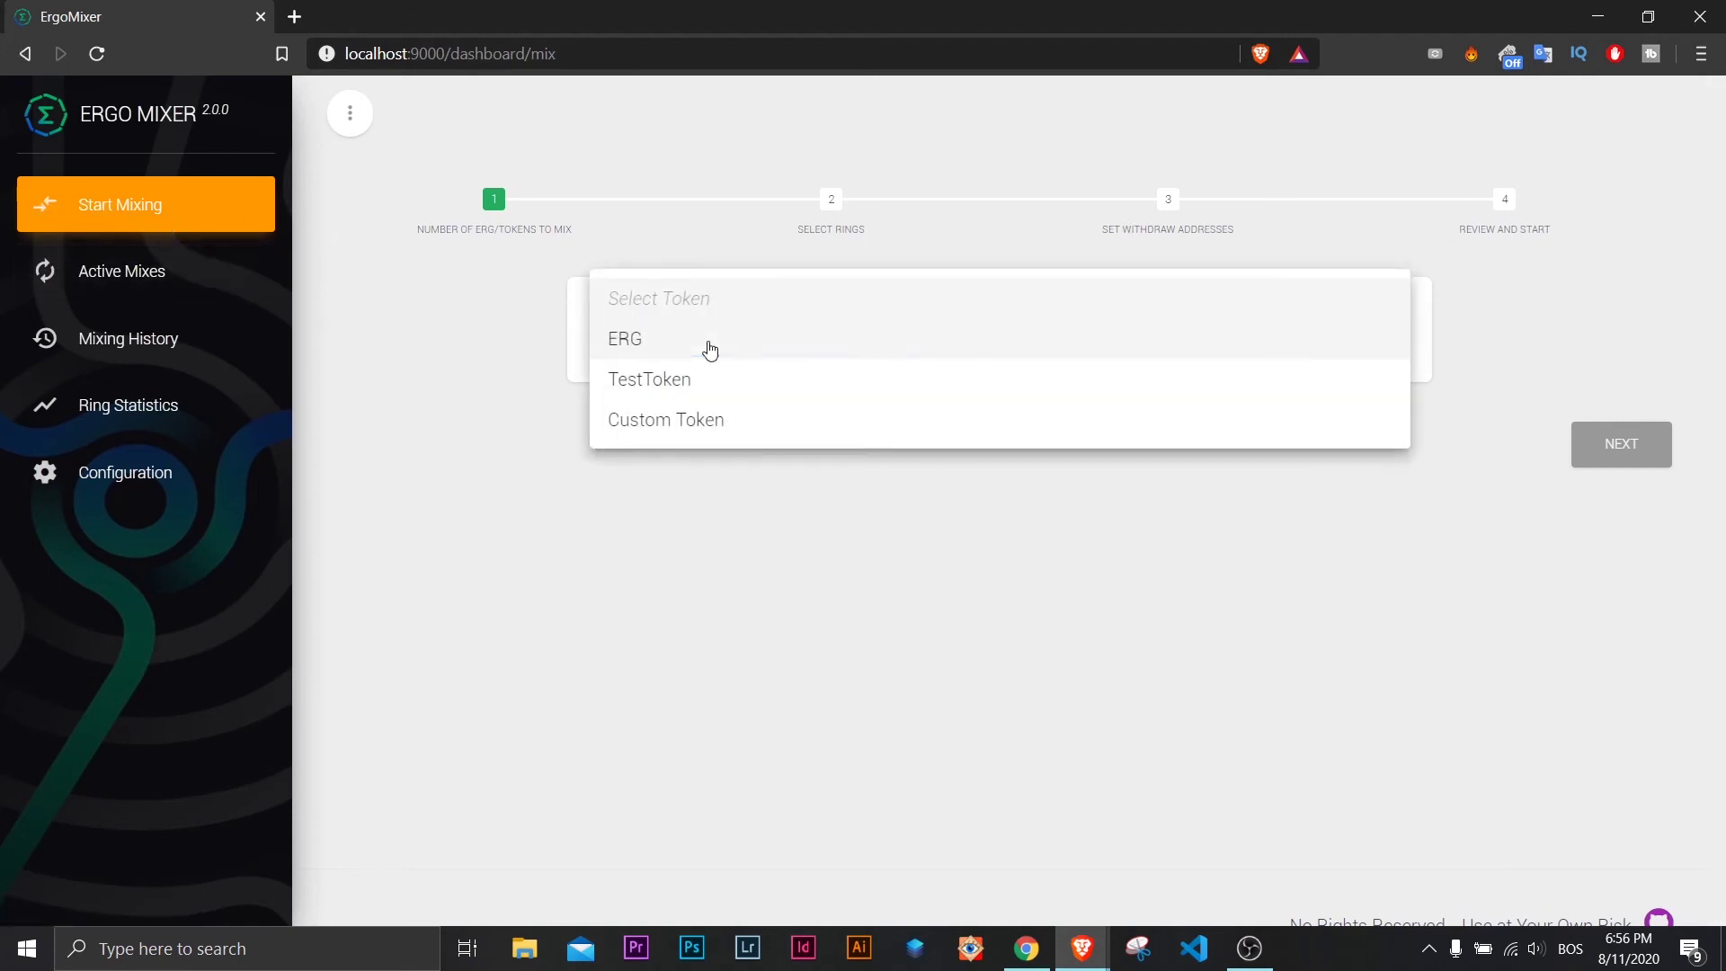
{"action": "left_click", "coordinate": [632, 346]}
{"action": "left_click", "coordinate": [677, 397]}
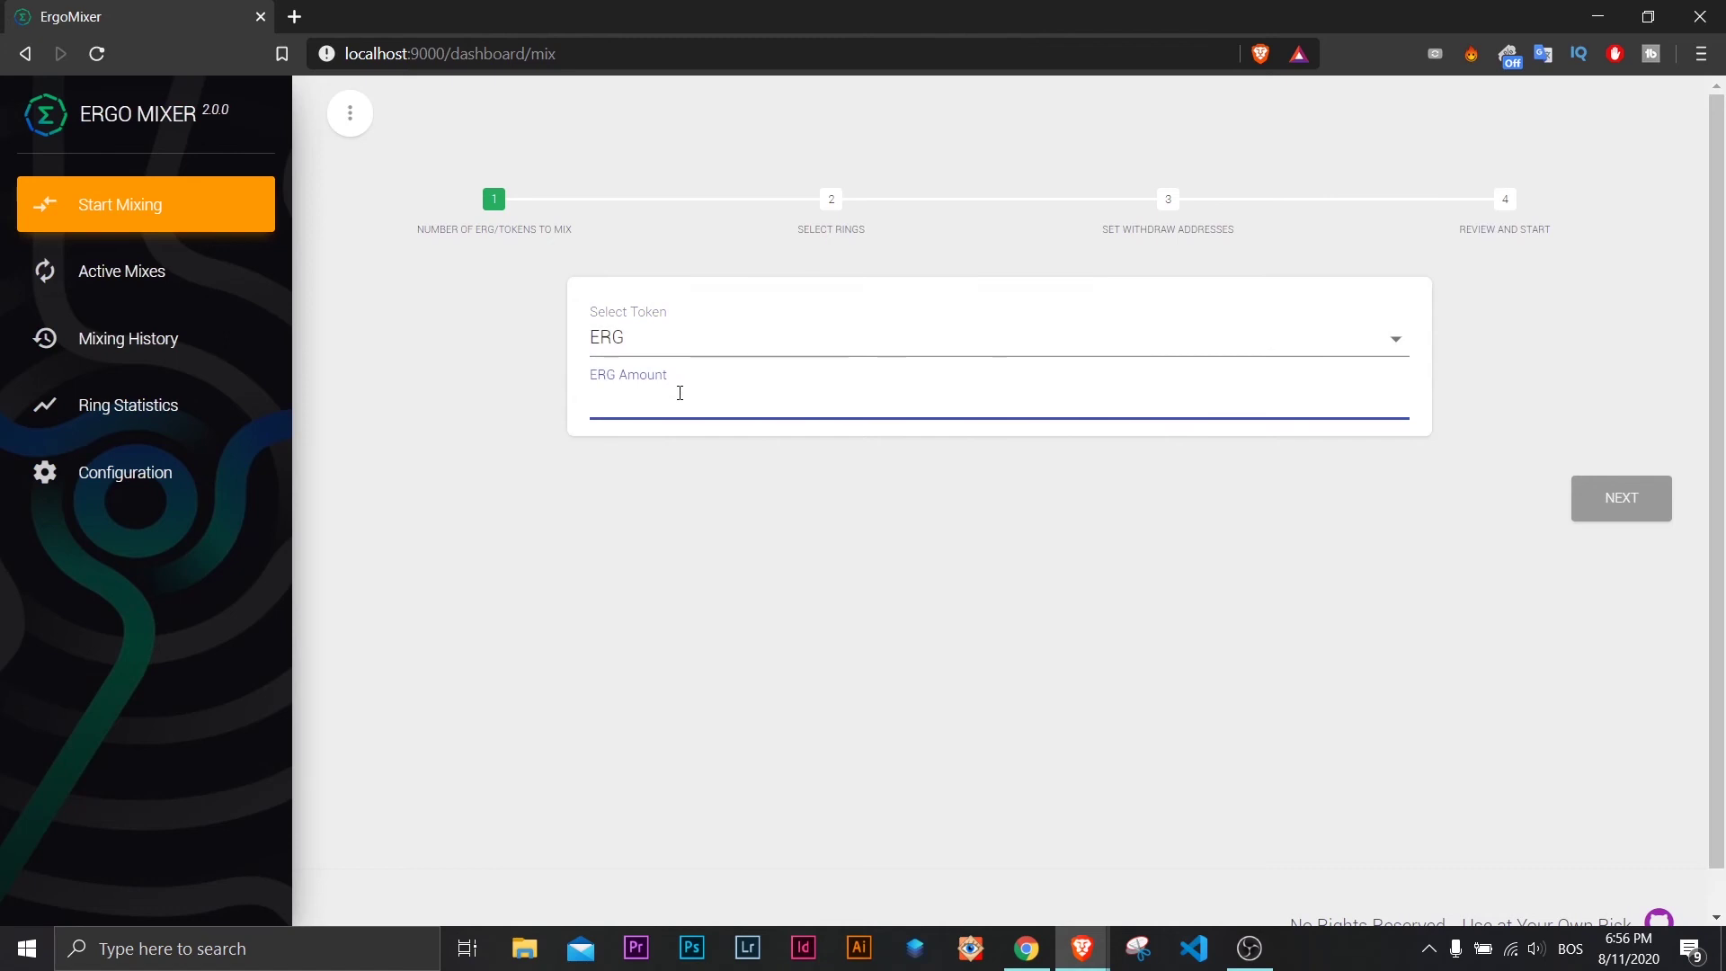
{"action": "type", "text": "5"}
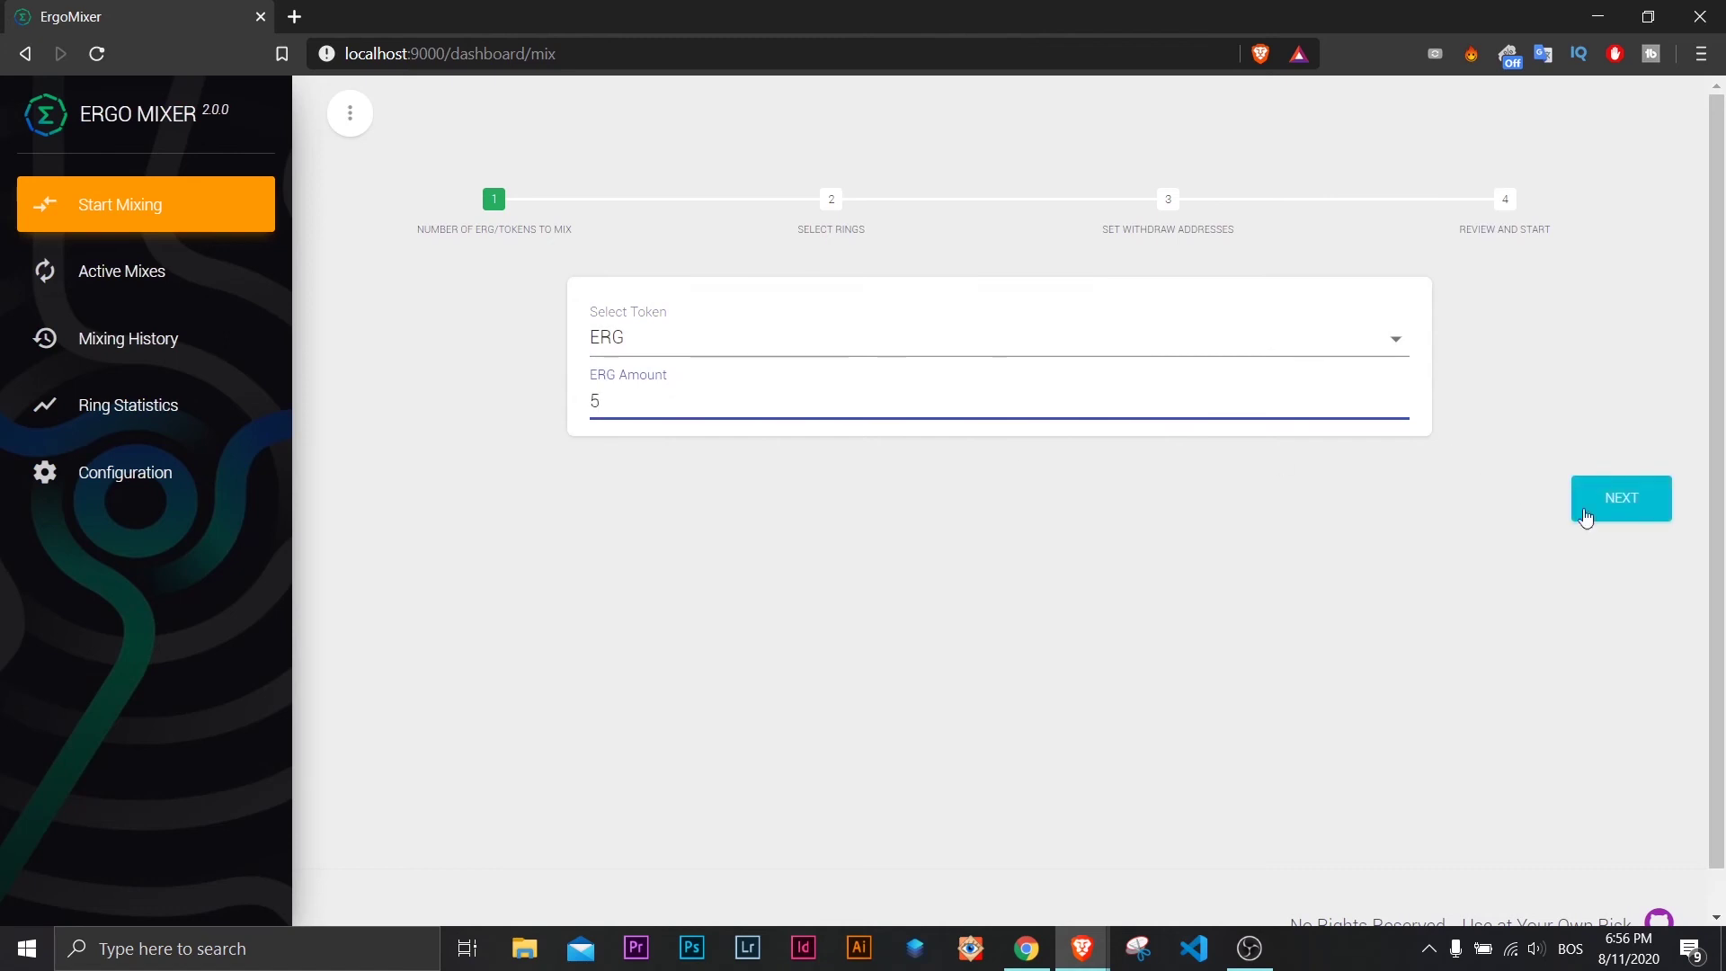
{"action": "left_click", "coordinate": [1643, 508]}
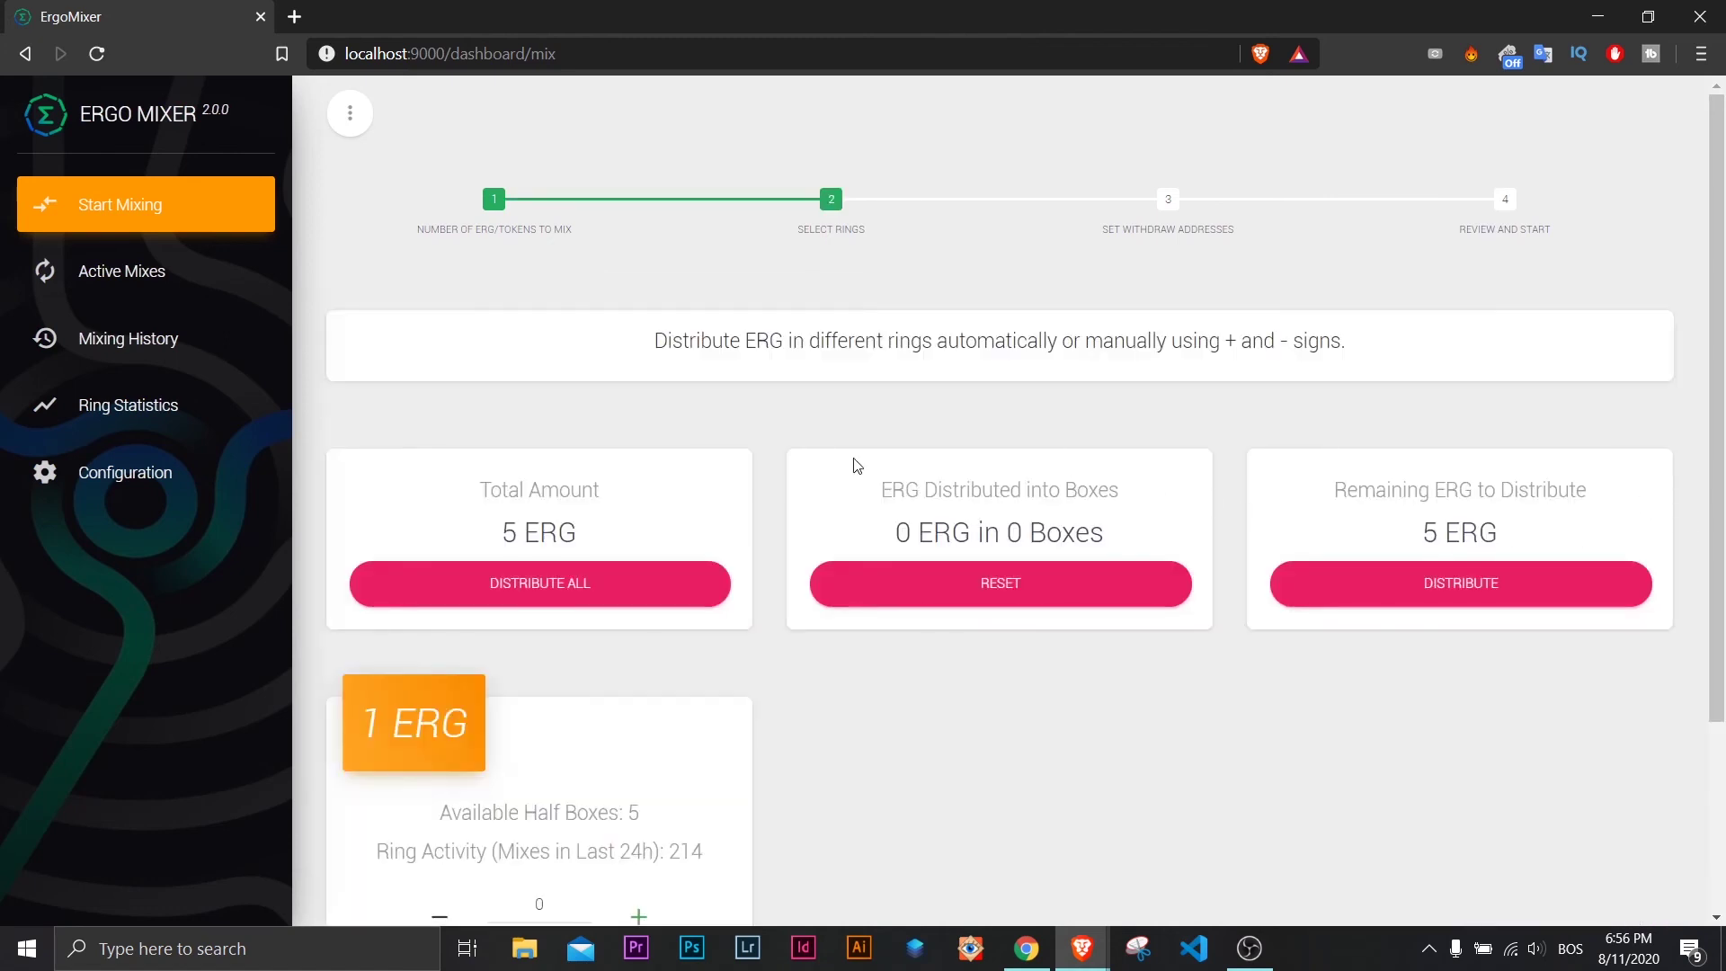
Distribute all 5 ERG into 1 ERG boxes and choose to set withdraw addresses later
{"action": "scroll", "coordinate": [855, 462], "scroll_direction": "down", "scroll_amount": 3}
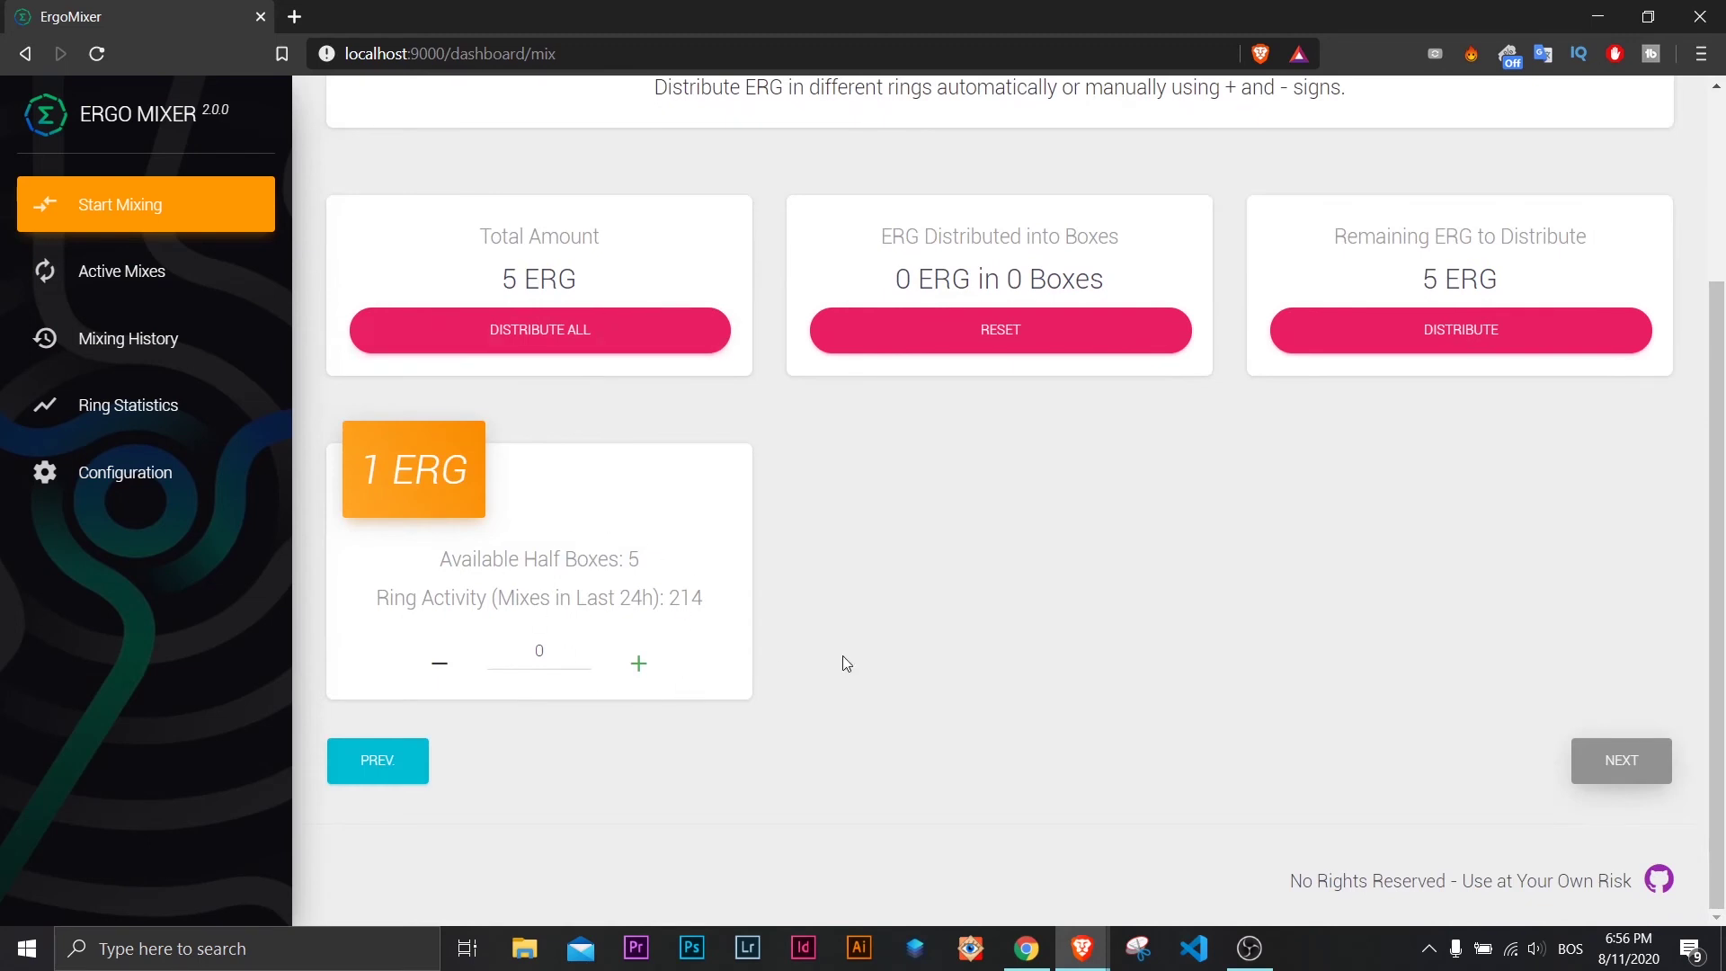
{"action": "scroll", "coordinate": [962, 559], "scroll_direction": "up", "scroll_amount": 3}
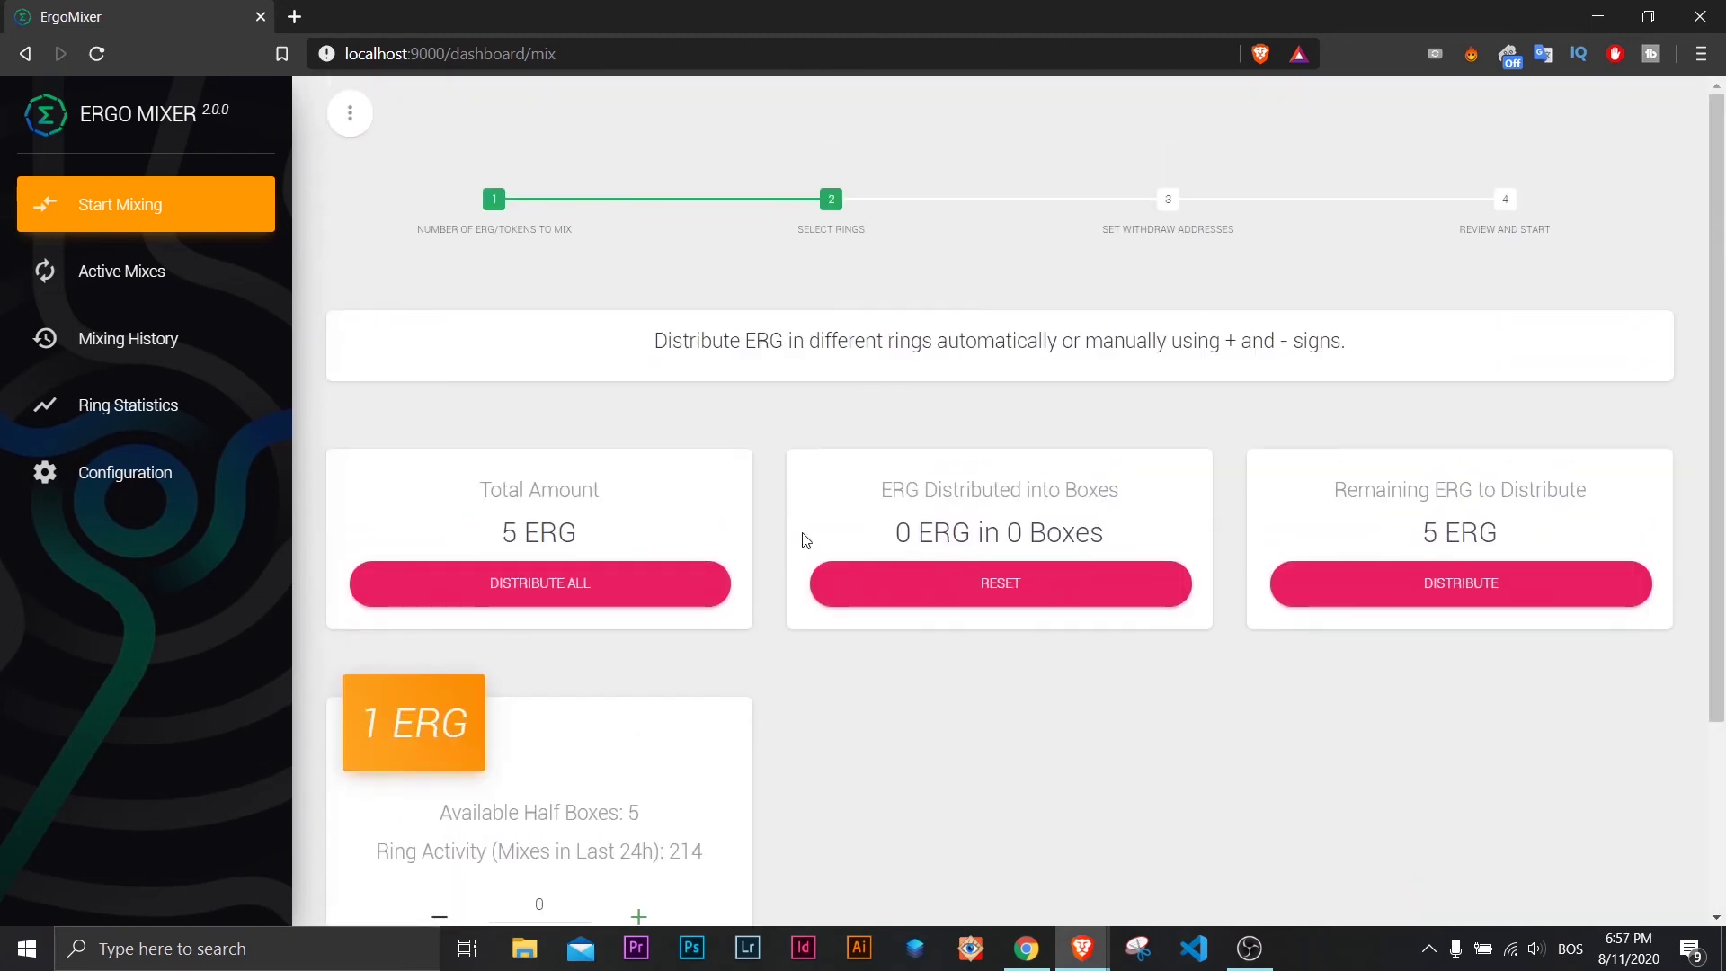
{"action": "scroll", "coordinate": [512, 635], "scroll_direction": "down", "scroll_amount": 3}
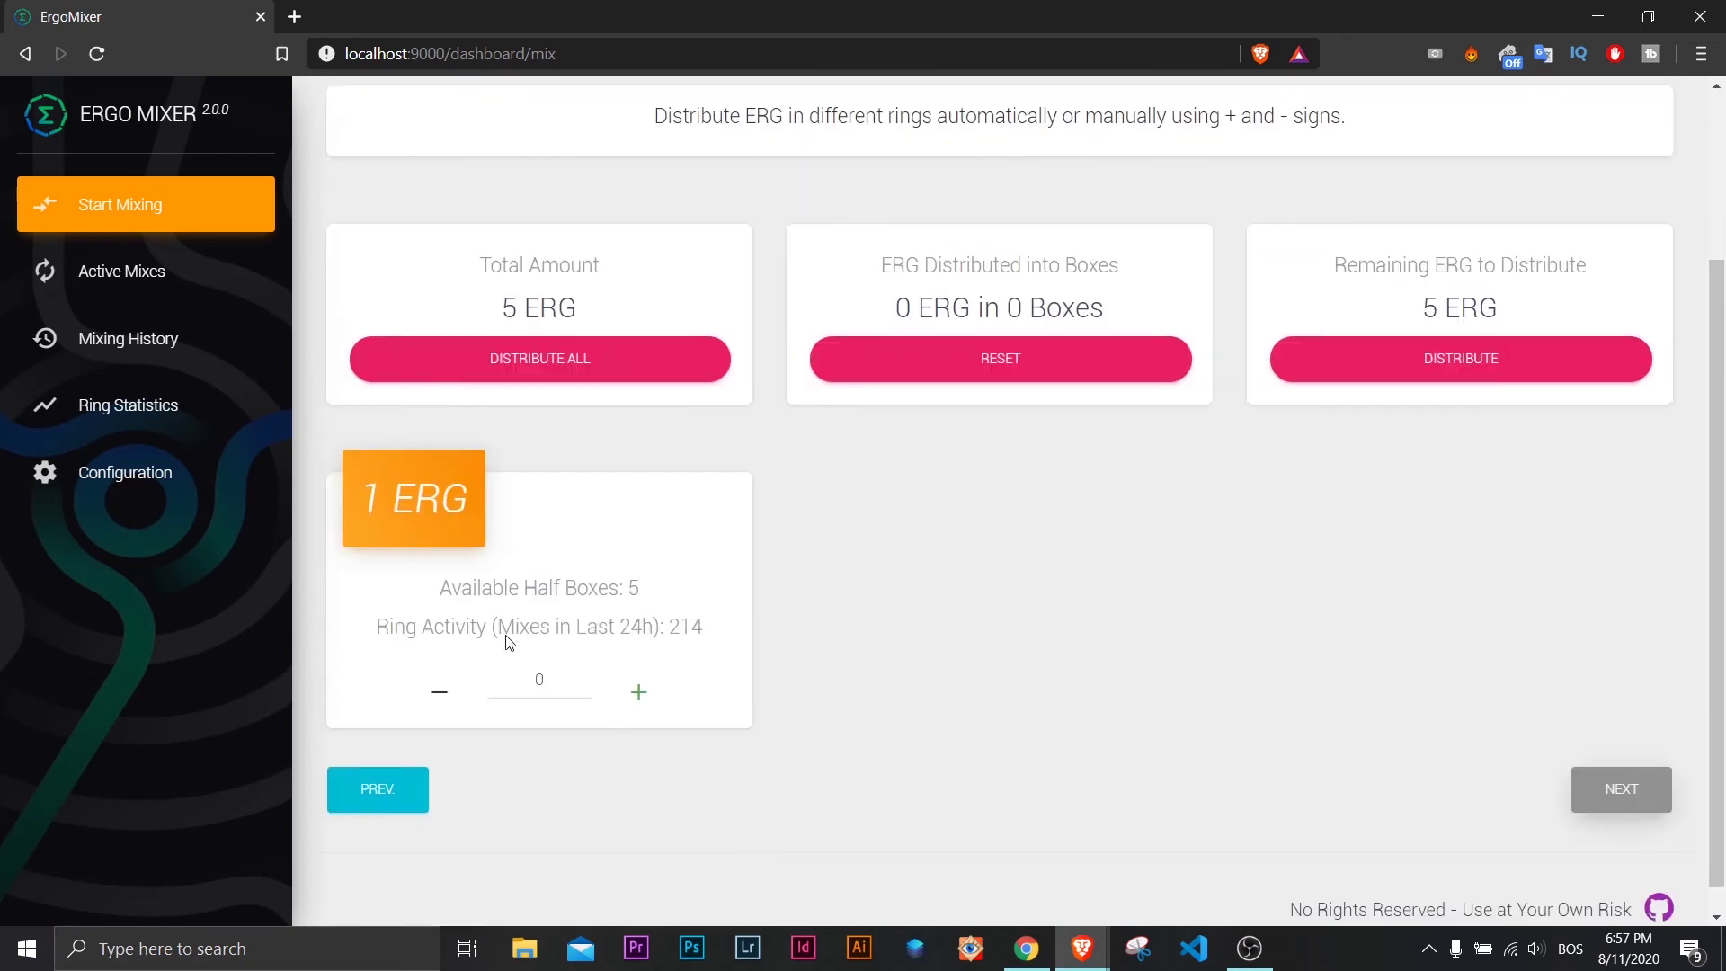
{"action": "scroll", "coordinate": [686, 629], "scroll_direction": "up", "scroll_amount": 1}
{"action": "left_click", "coordinate": [636, 802]}
{"action": "left_click", "coordinate": [635, 801]}
{"action": "left_click", "coordinate": [636, 802]}
{"action": "left_click", "coordinate": [551, 483]}
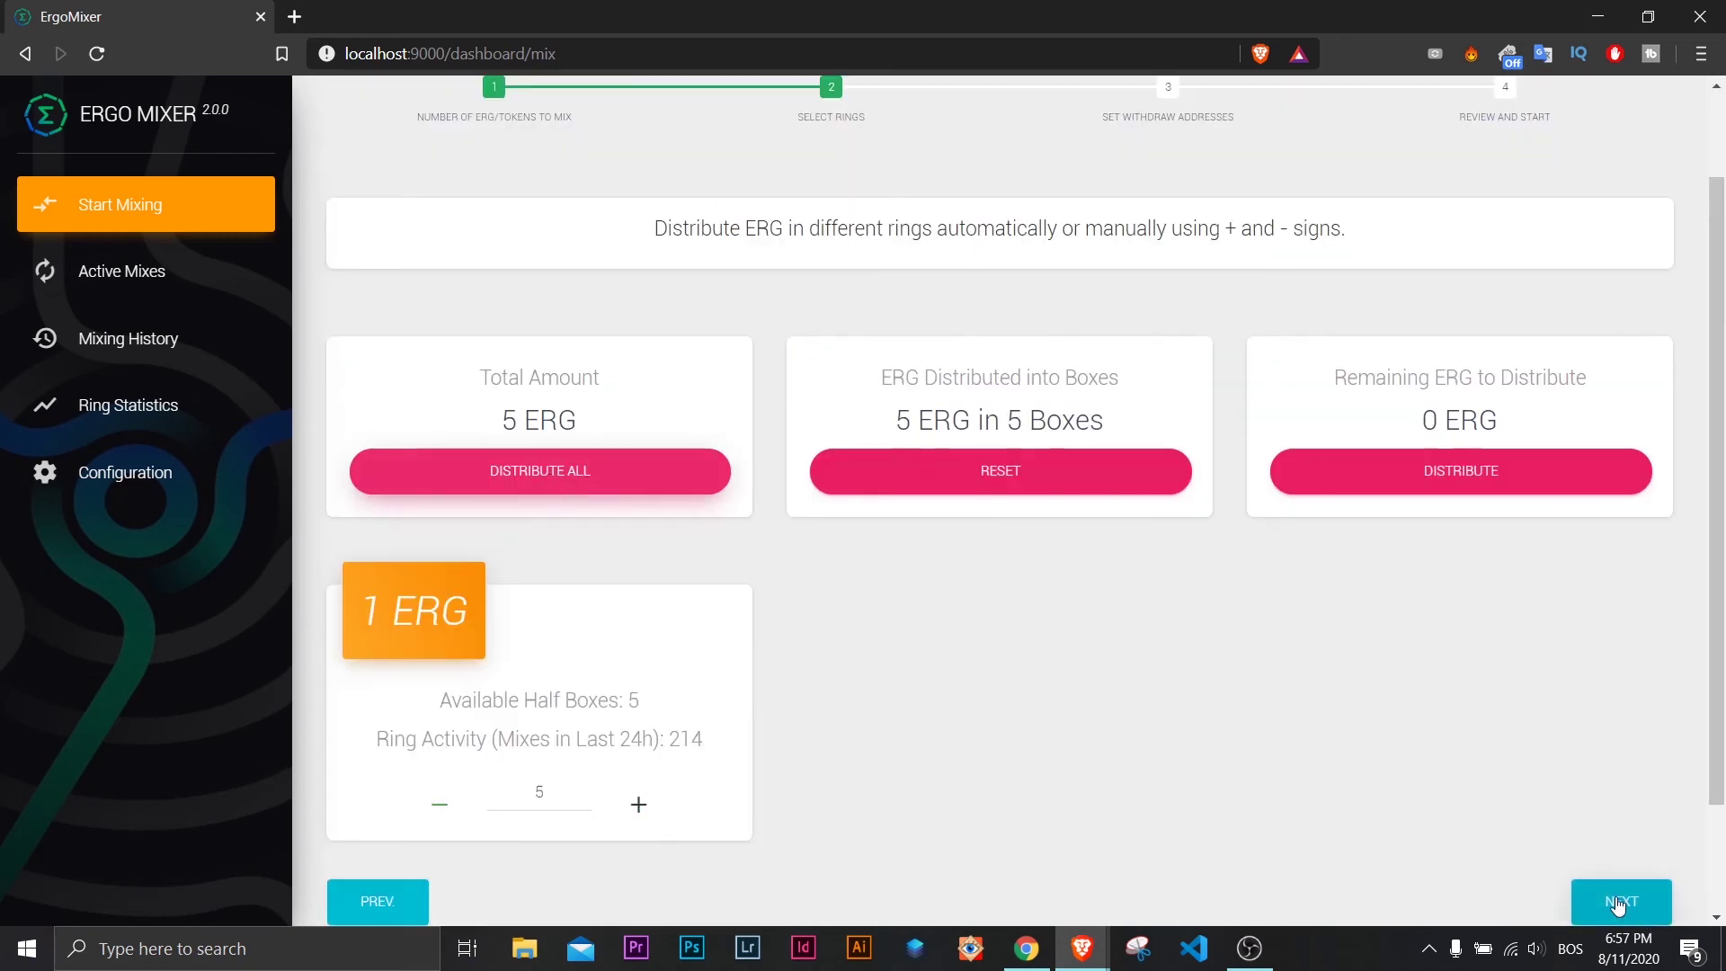
{"action": "left_click", "coordinate": [1621, 901]}
{"action": "scroll", "coordinate": [770, 596], "scroll_direction": "down", "scroll_amount": 1}
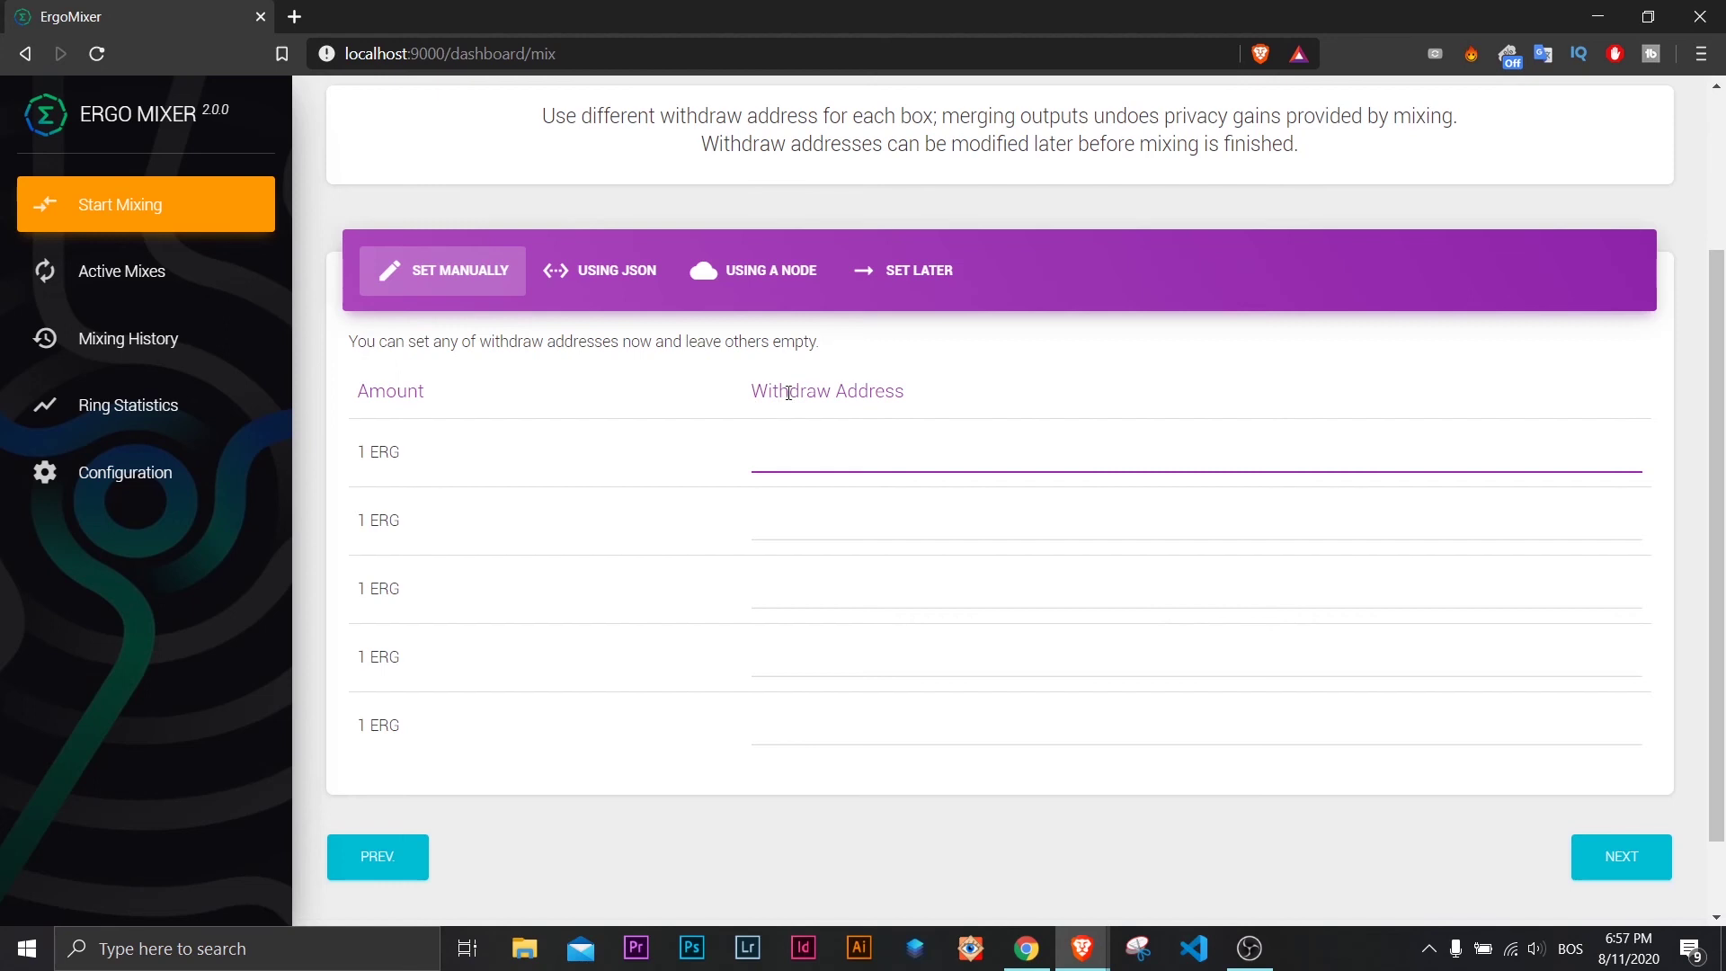
{"action": "left_click", "coordinate": [865, 274]}
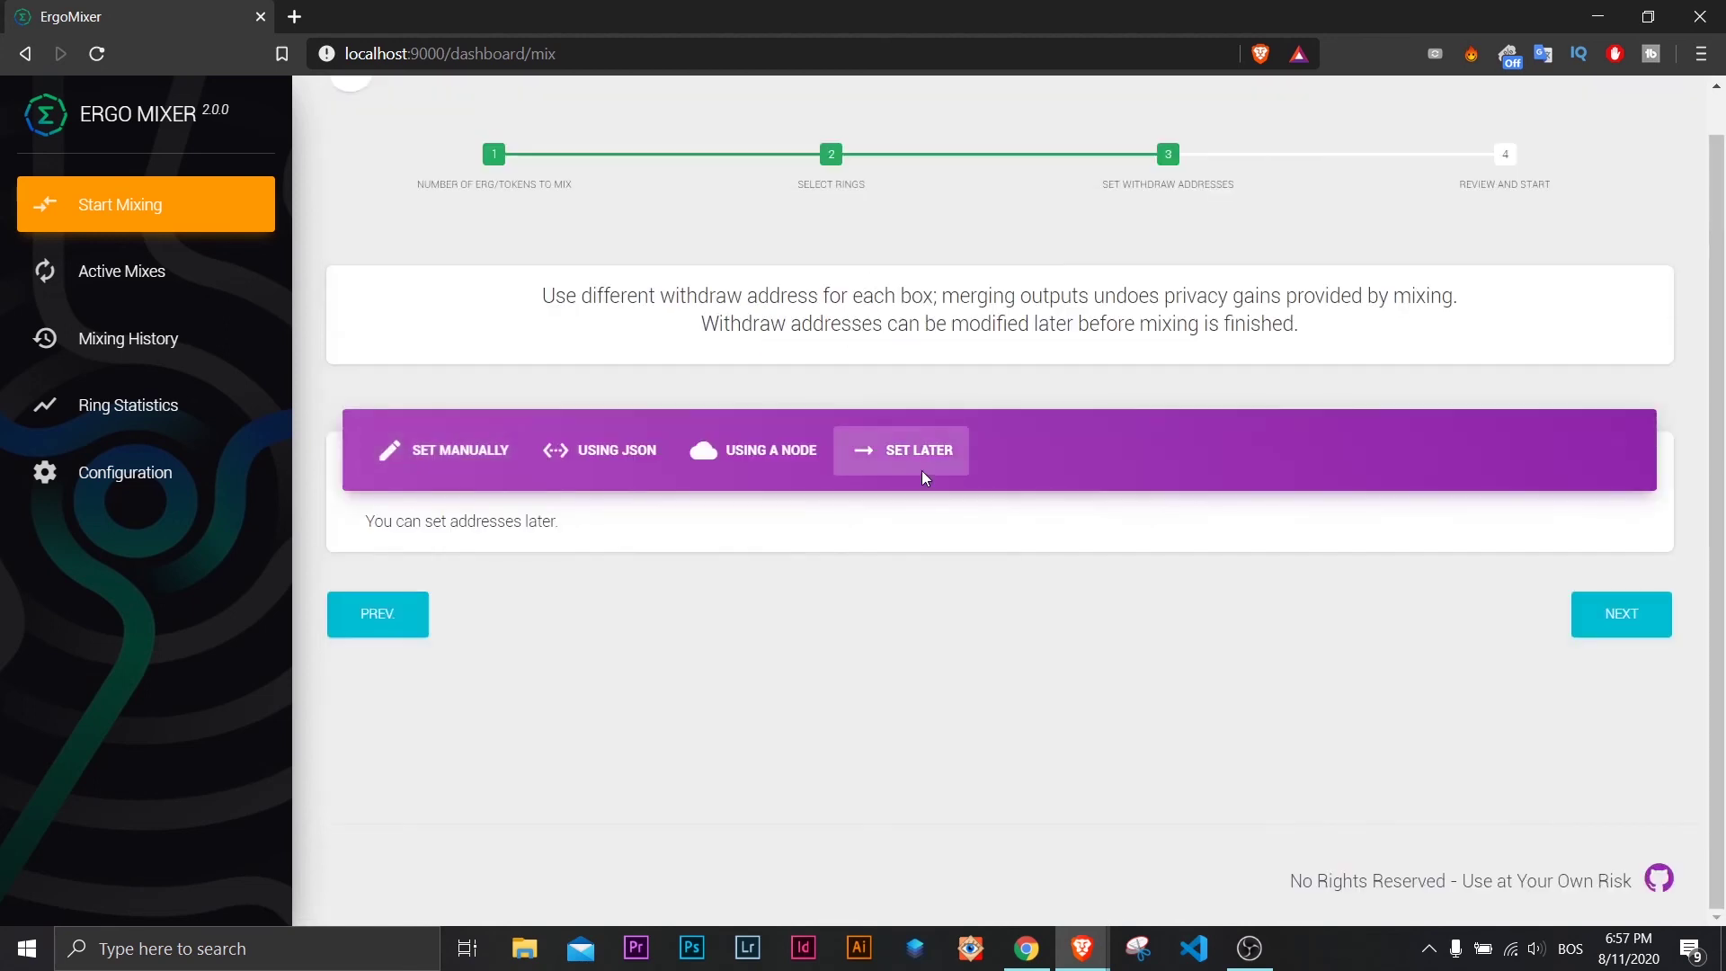
On the review step, set the mixing level to Level 4: 0.72 ERG per box, about 180 rounds
{"action": "left_click", "coordinate": [1618, 620]}
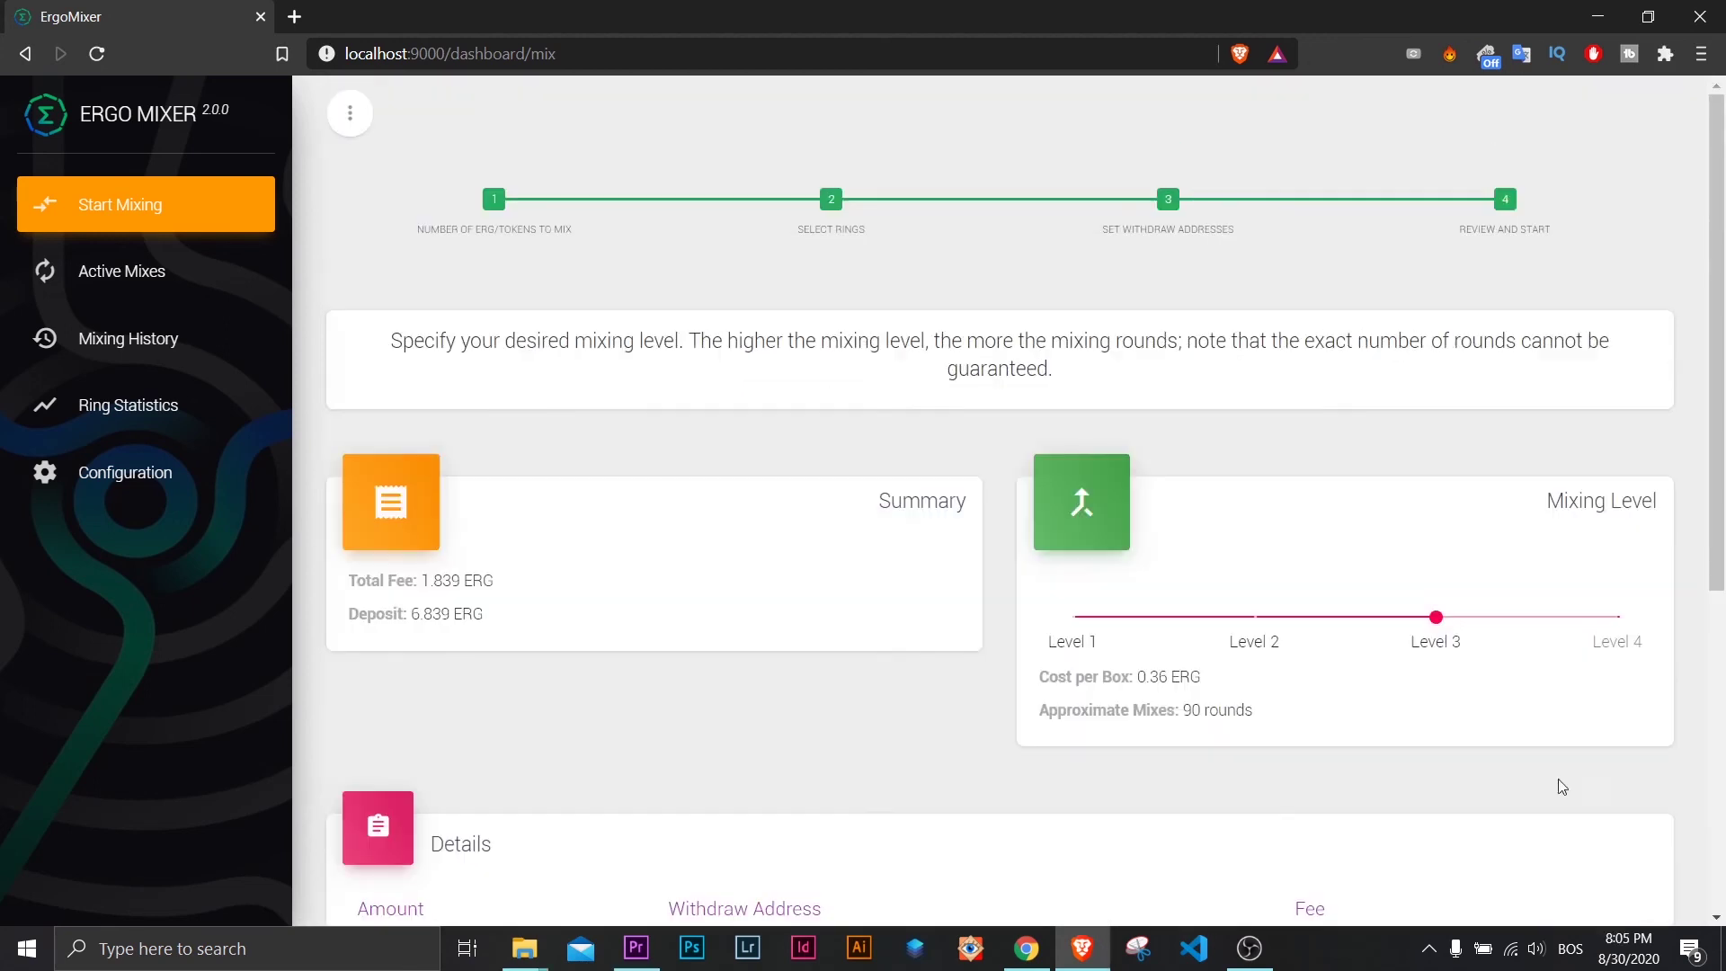
{"action": "left_click_drag", "start_coordinate": [1415, 620], "coordinate": [1132, 629]}
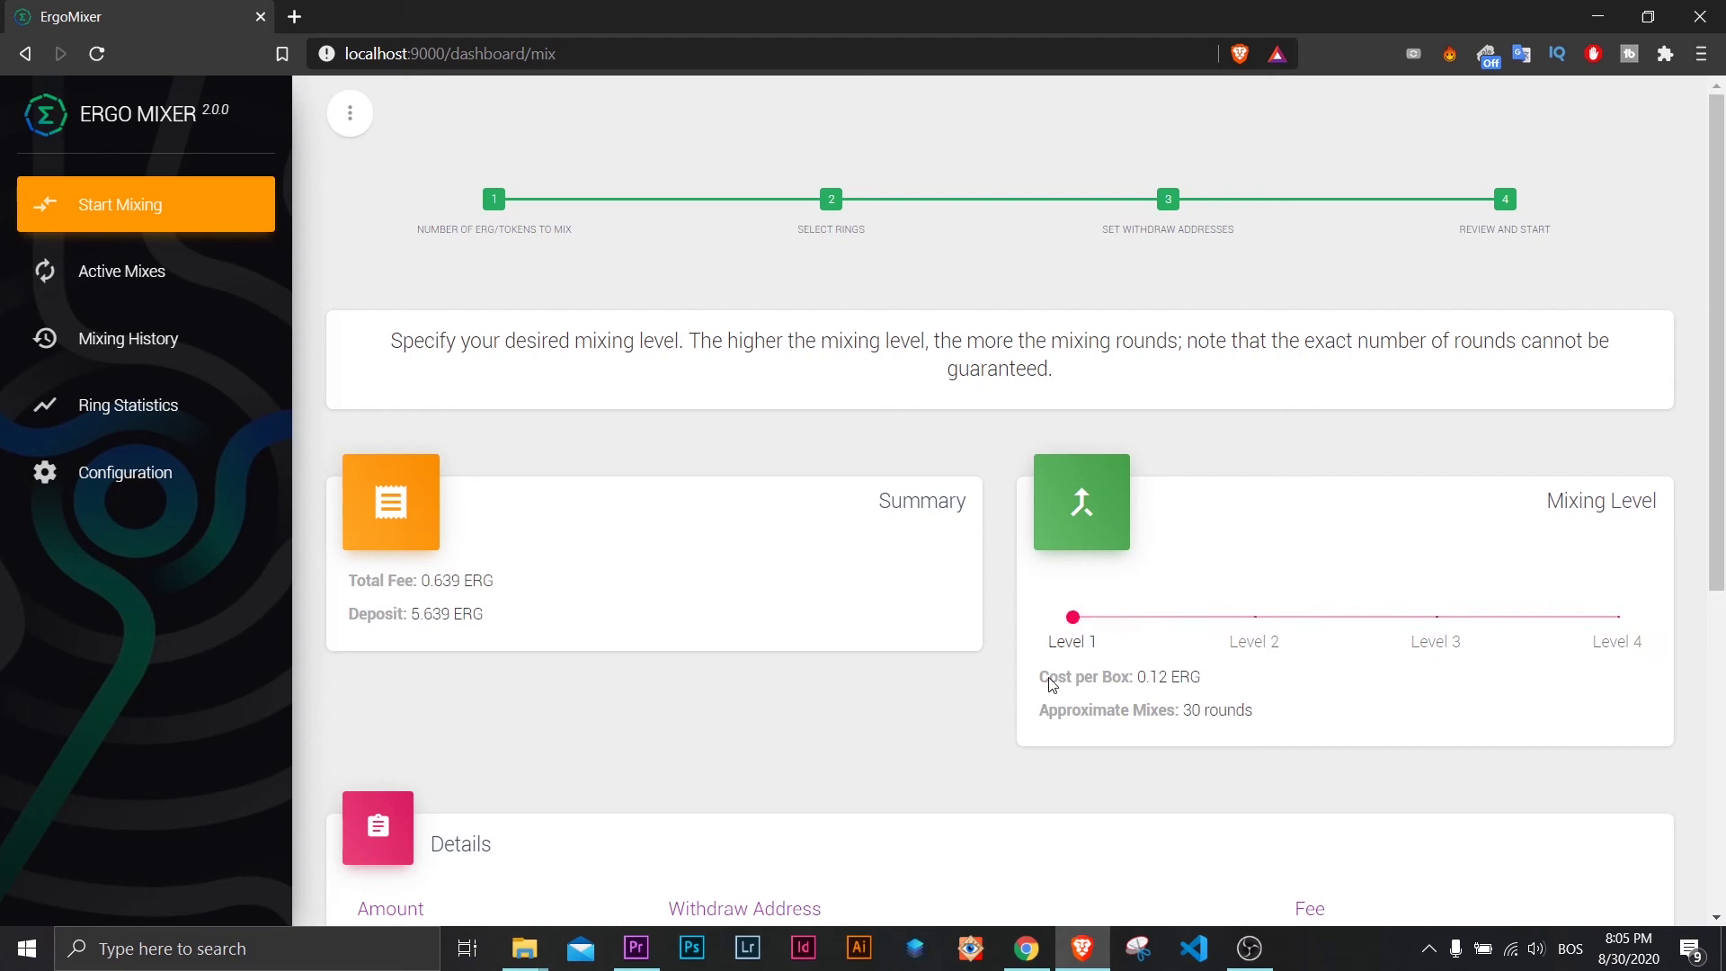
{"action": "left_click_drag", "start_coordinate": [1052, 685], "coordinate": [1200, 676]}
{"action": "left_click", "coordinate": [1215, 685]}
{"action": "left_click_drag", "start_coordinate": [1072, 617], "coordinate": [1537, 636]}
{"action": "scroll", "coordinate": [1375, 674], "scroll_direction": "down", "scroll_amount": 6}
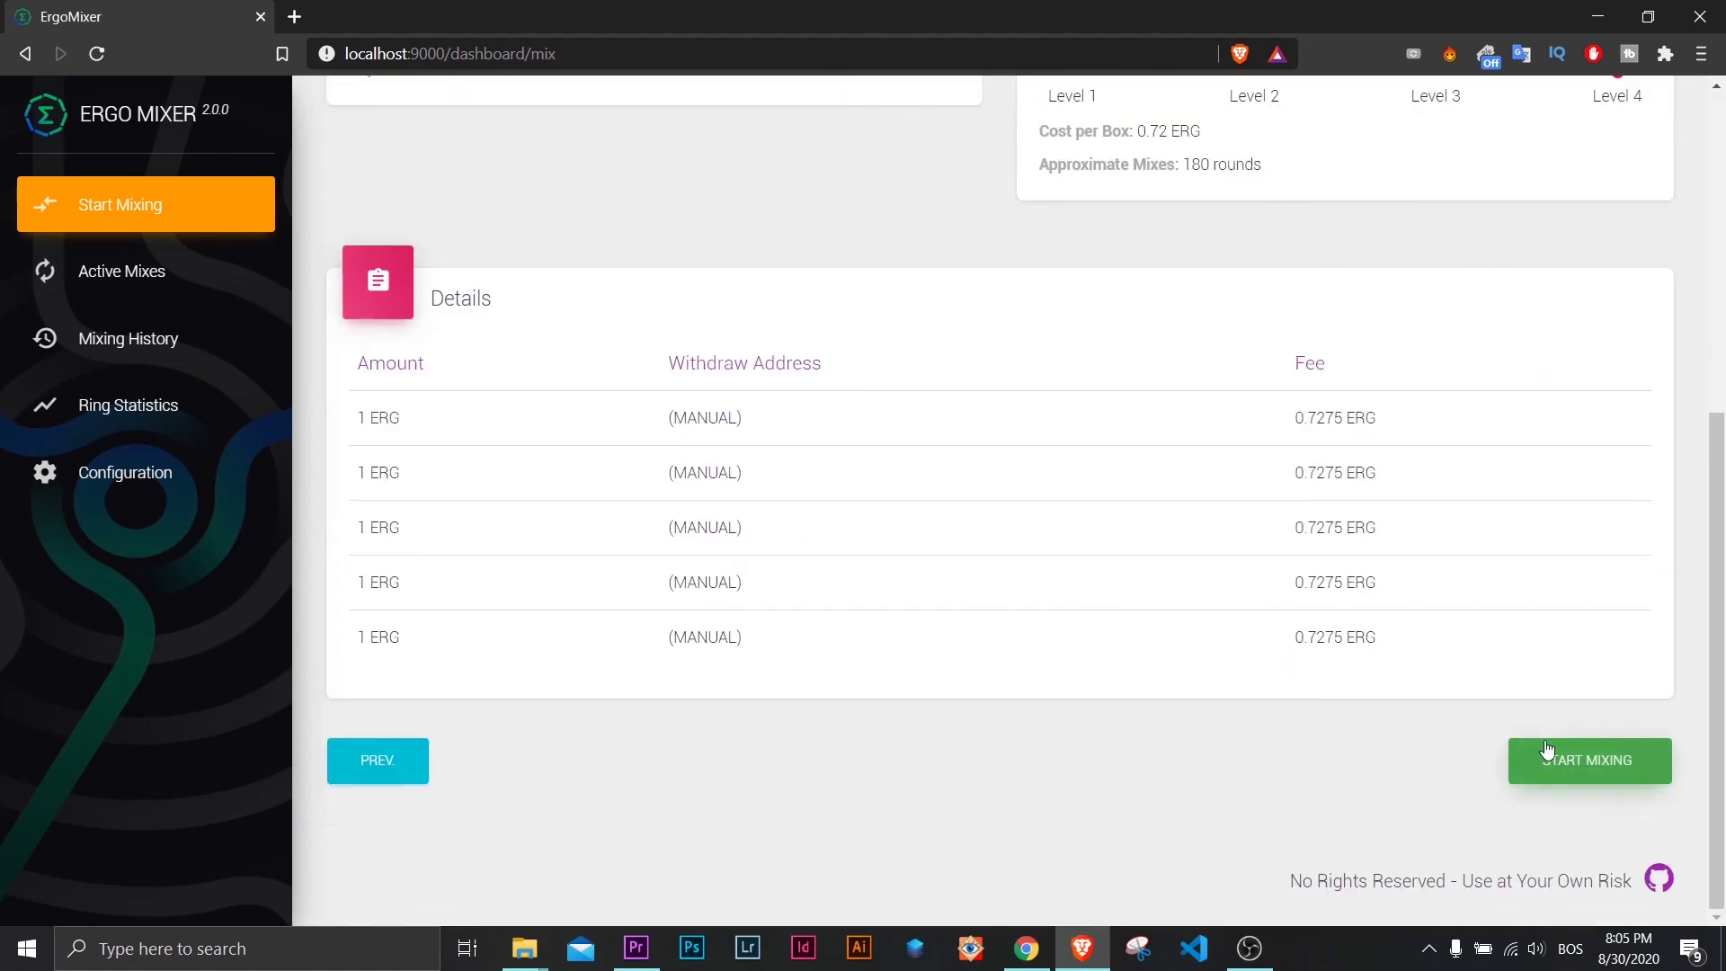
Start the 5 ERG mix and expand the new mix card's details
{"action": "left_click", "coordinate": [1573, 765]}
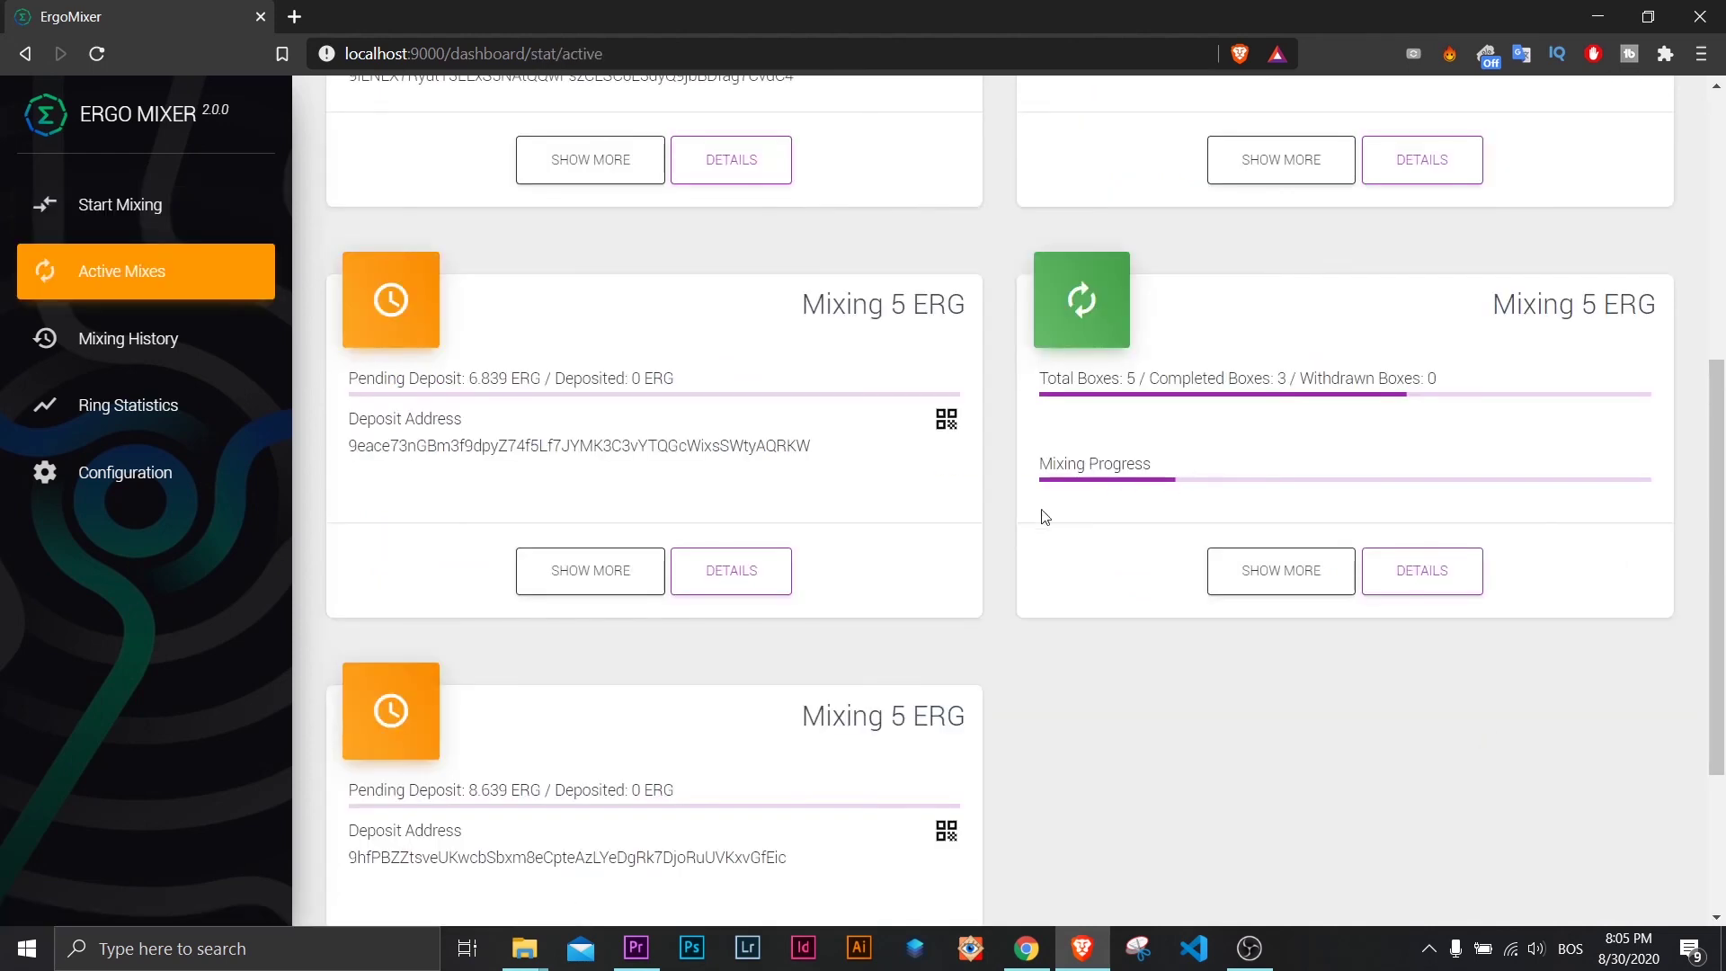
{"action": "scroll", "coordinate": [1044, 517], "scroll_direction": "down", "scroll_amount": 3}
{"action": "left_click", "coordinate": [623, 724]}
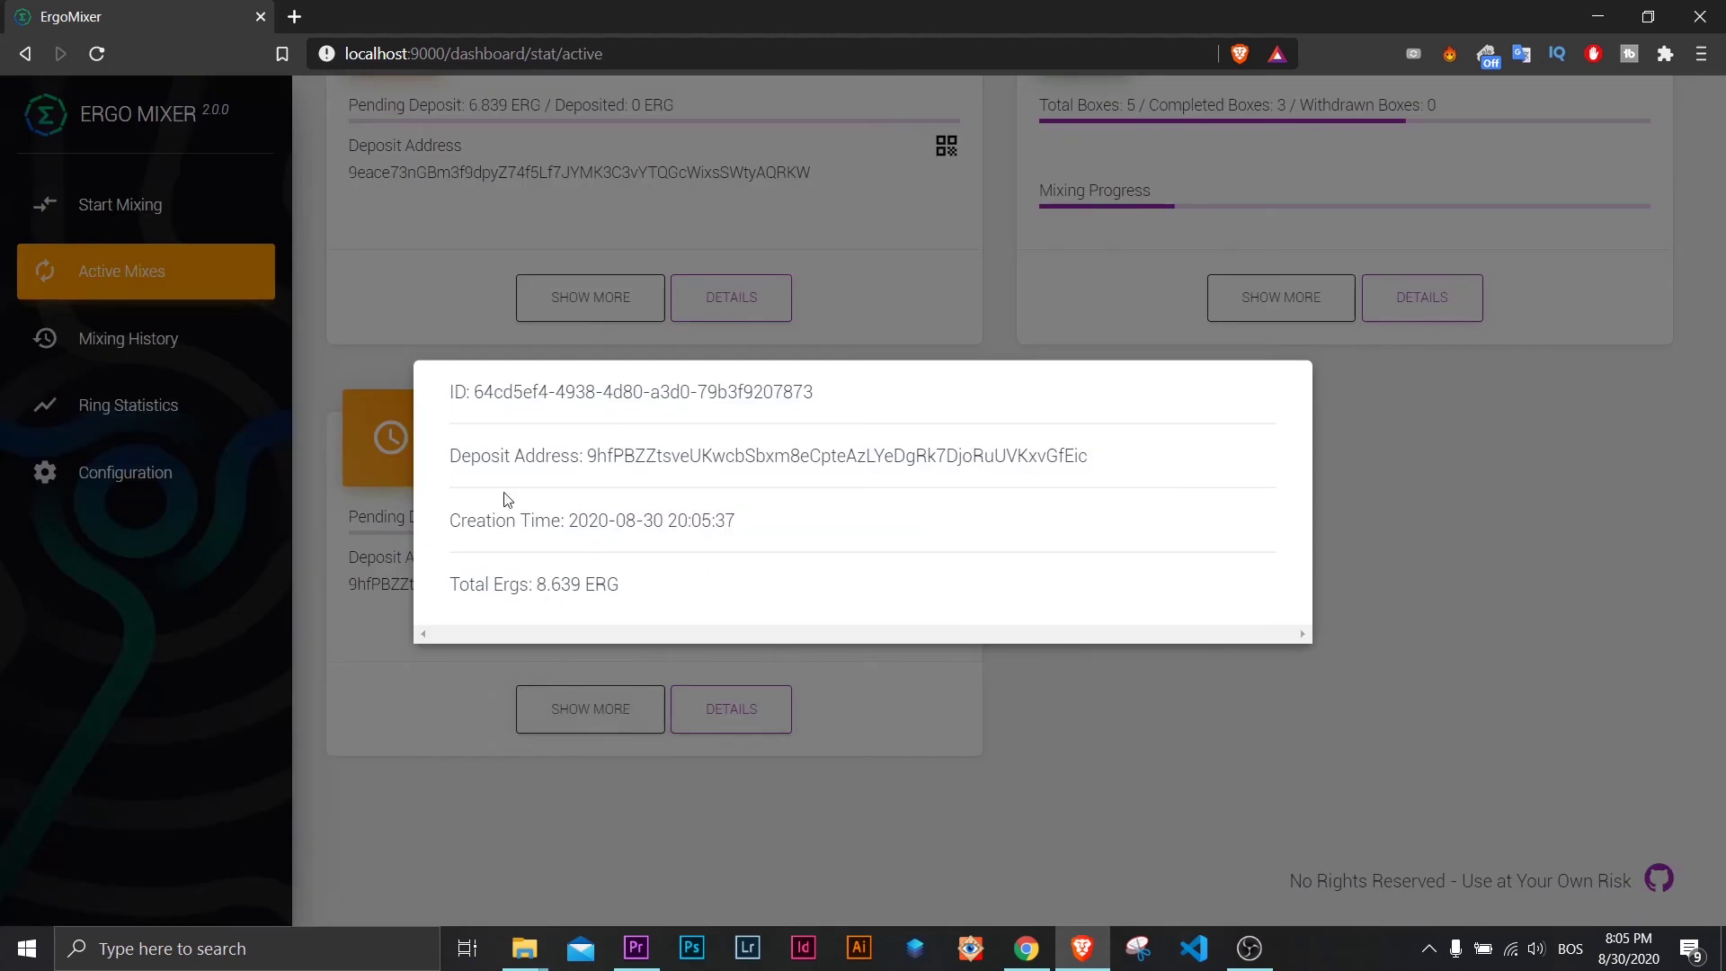
Copy the mix's deposit address
{"action": "left_click_drag", "start_coordinate": [454, 456], "coordinate": [1129, 456]}
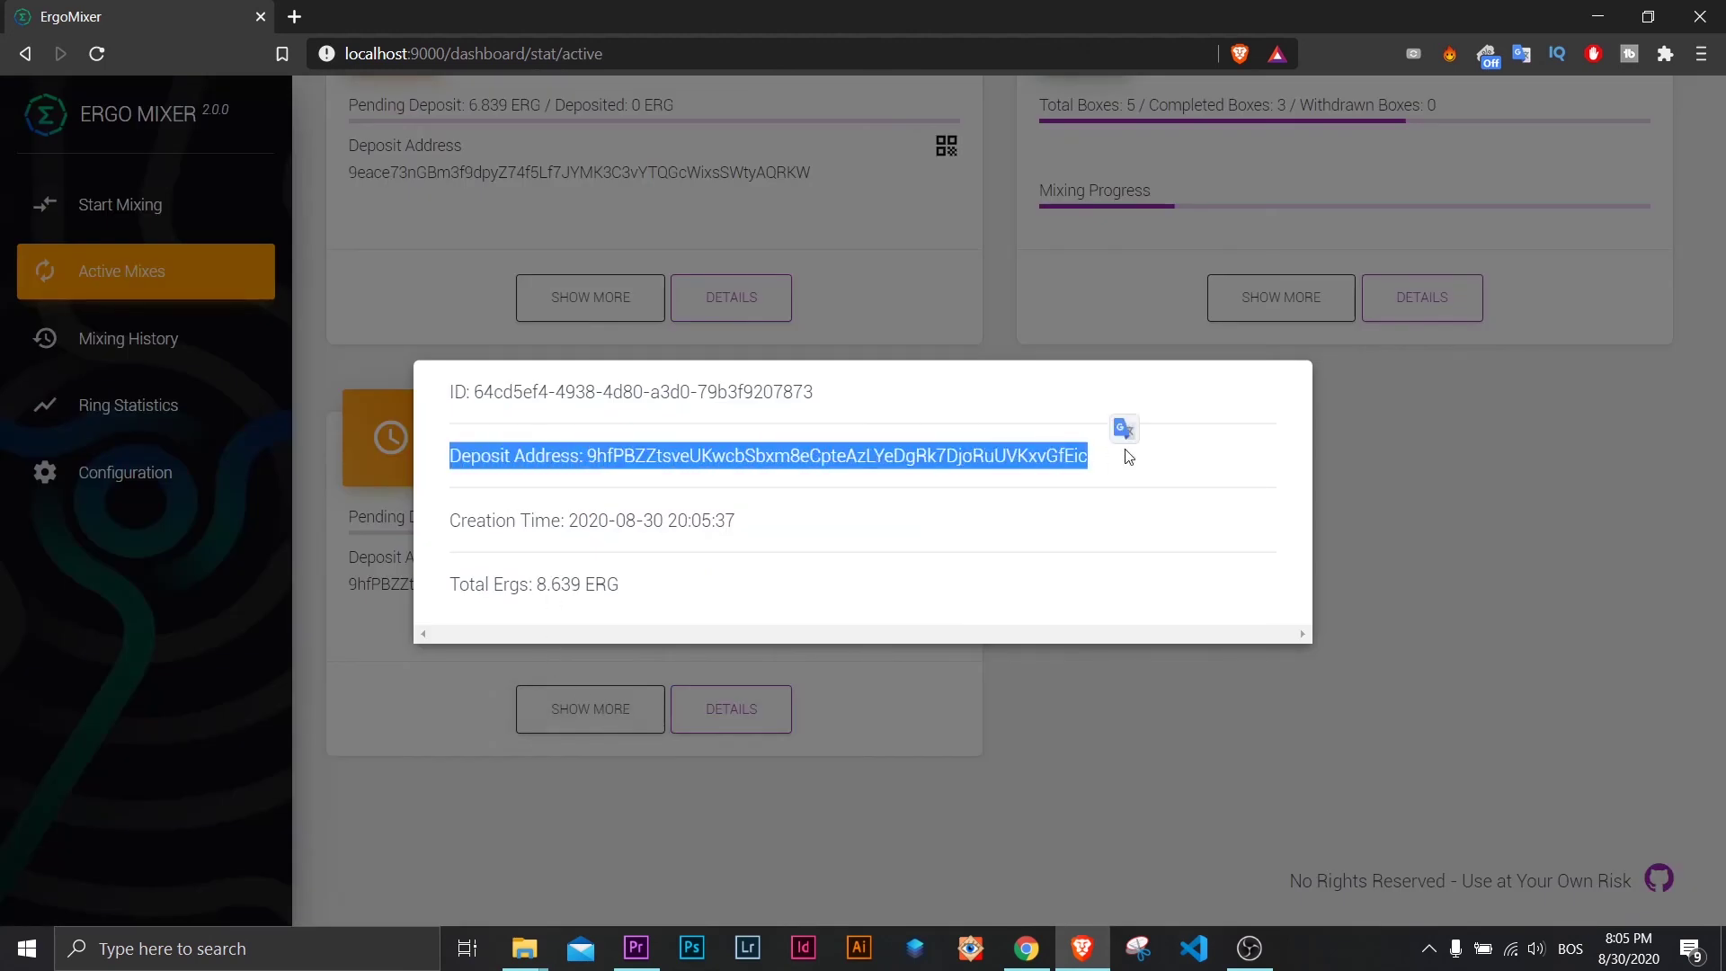
{"action": "left_click", "coordinate": [833, 461]}
{"action": "left_click", "coordinate": [860, 447]}
{"action": "double_click", "coordinate": [849, 455]}
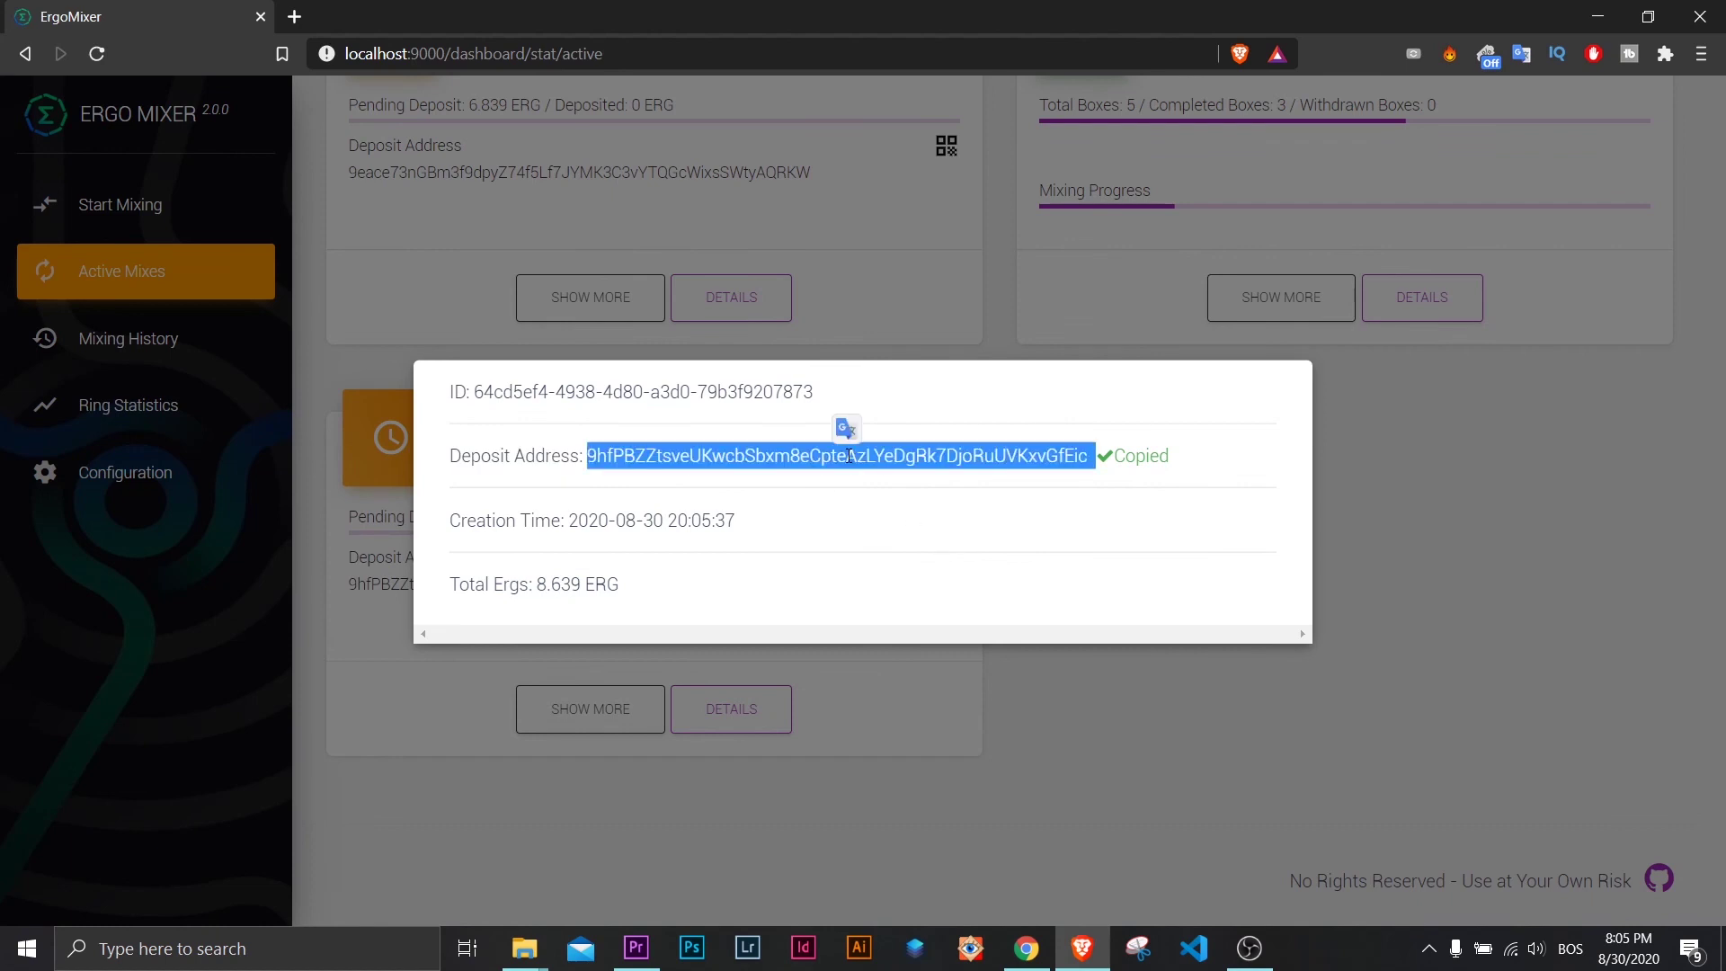
{"action": "left_click", "coordinate": [858, 534]}
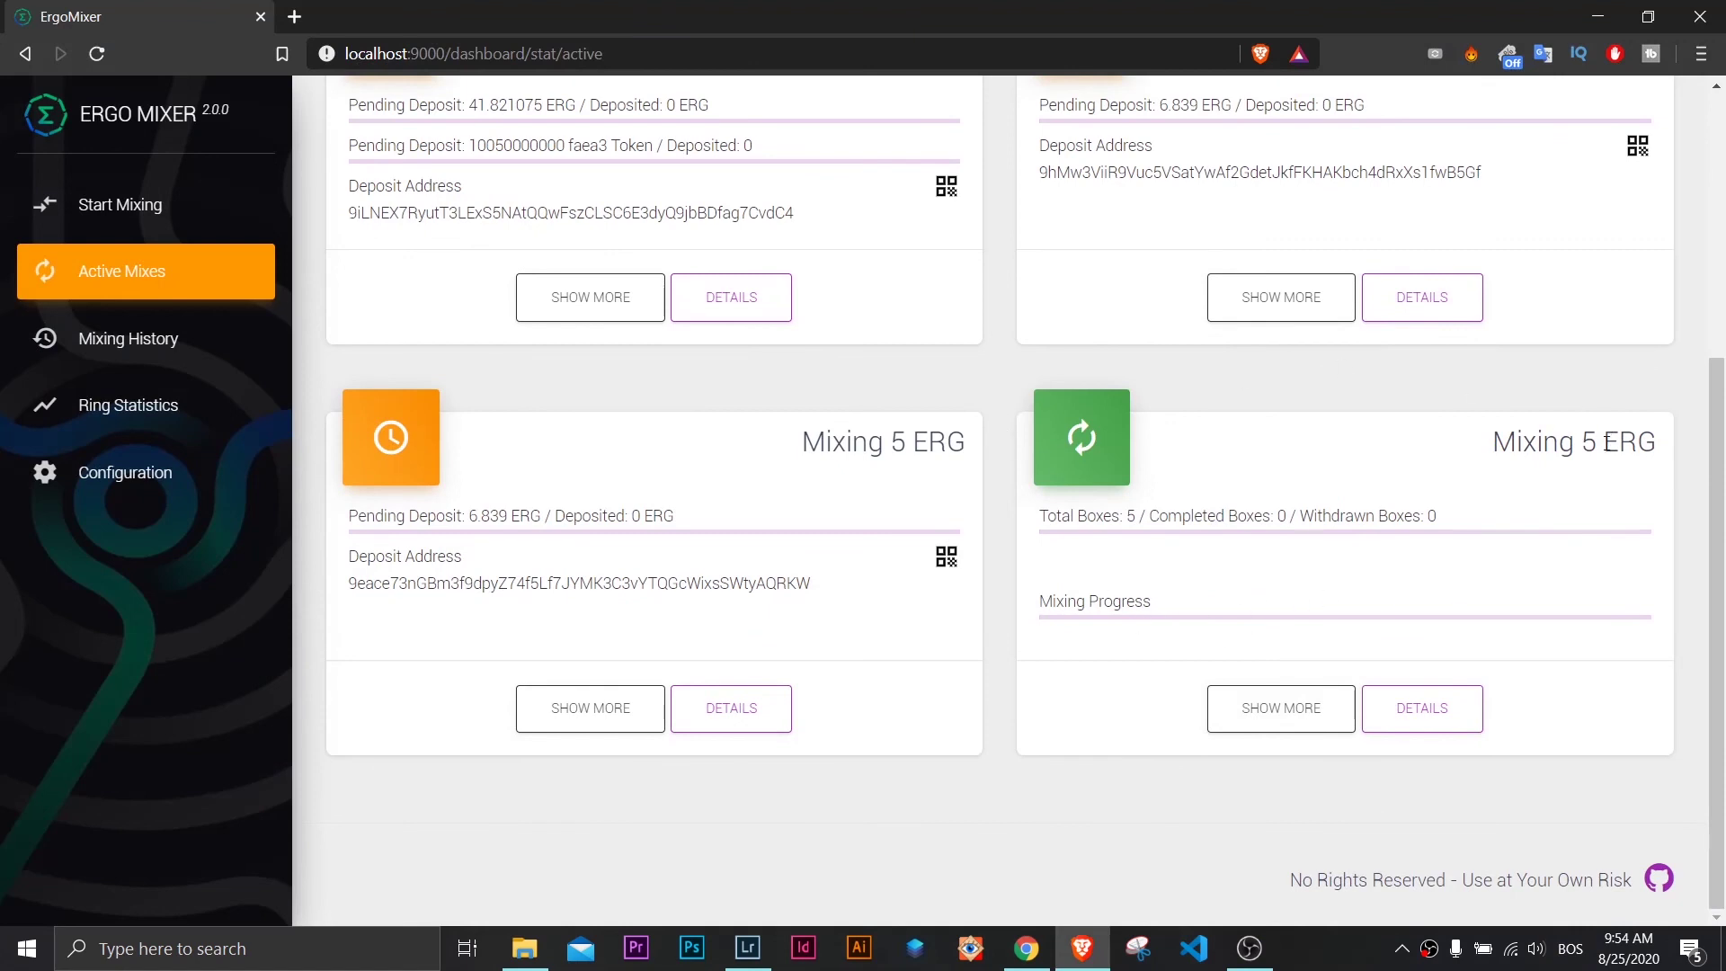
View the withdraw options for the first box of the 5 ERG mix, then close them
{"action": "left_click_drag", "start_coordinate": [1507, 444], "coordinate": [1667, 445]}
{"action": "scroll", "coordinate": [1436, 475], "scroll_direction": "up", "scroll_amount": 4}
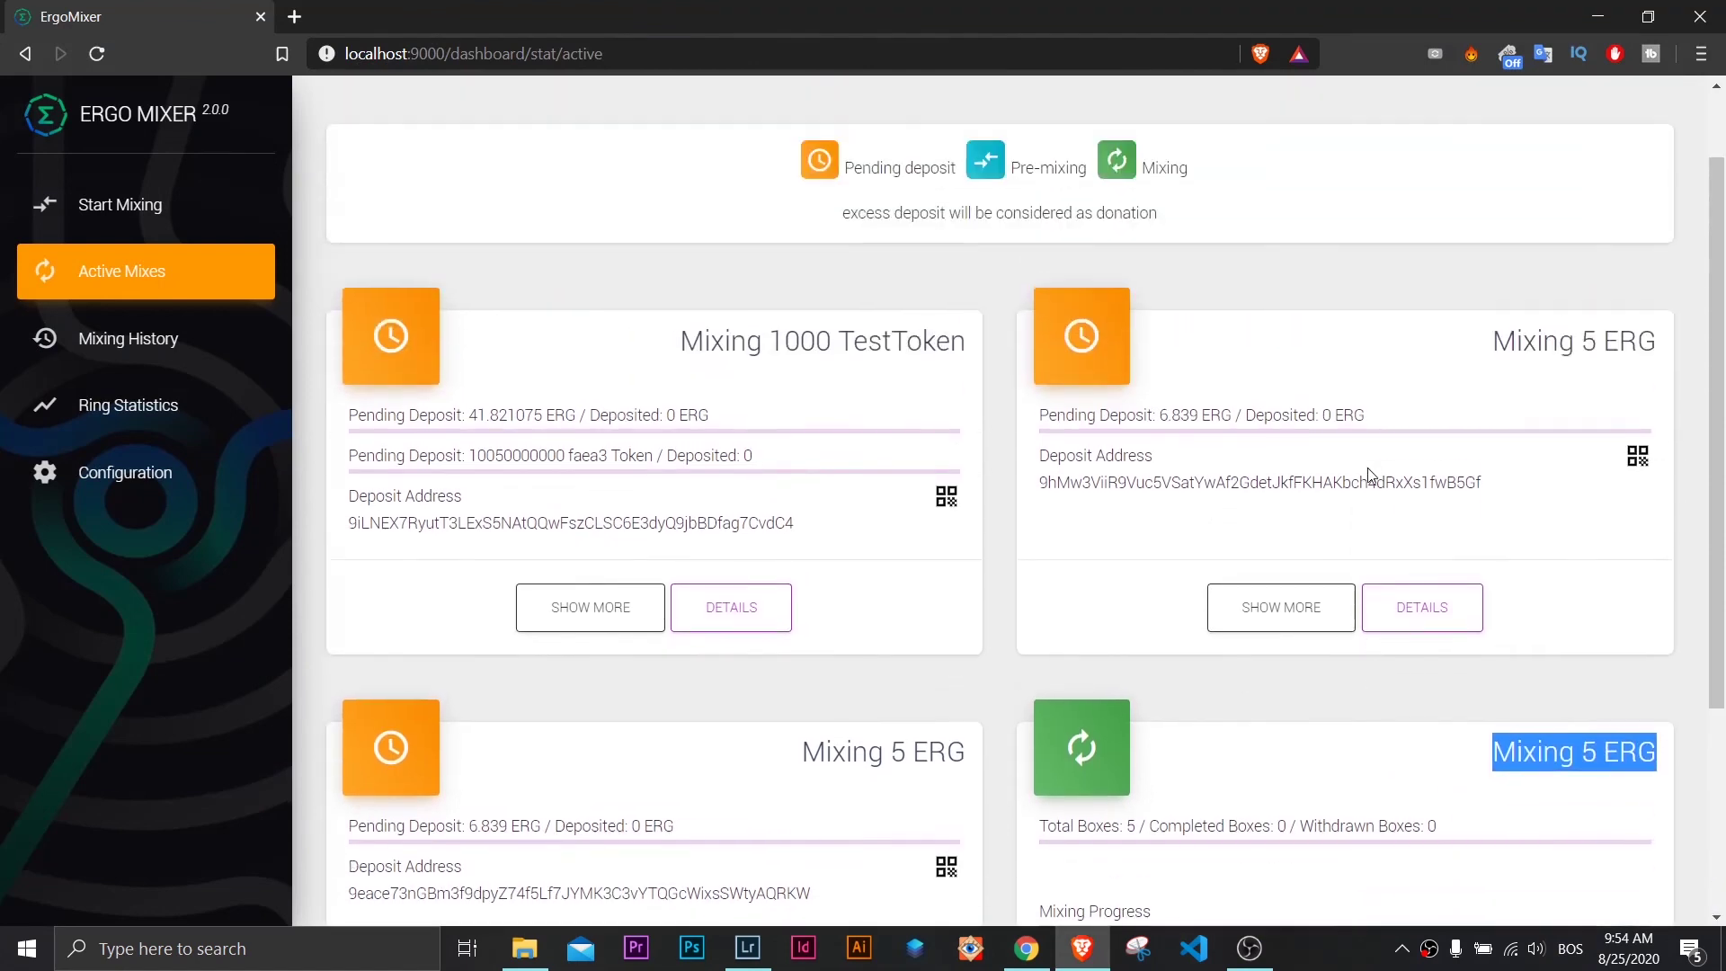
{"action": "left_click", "coordinate": [1145, 194]}
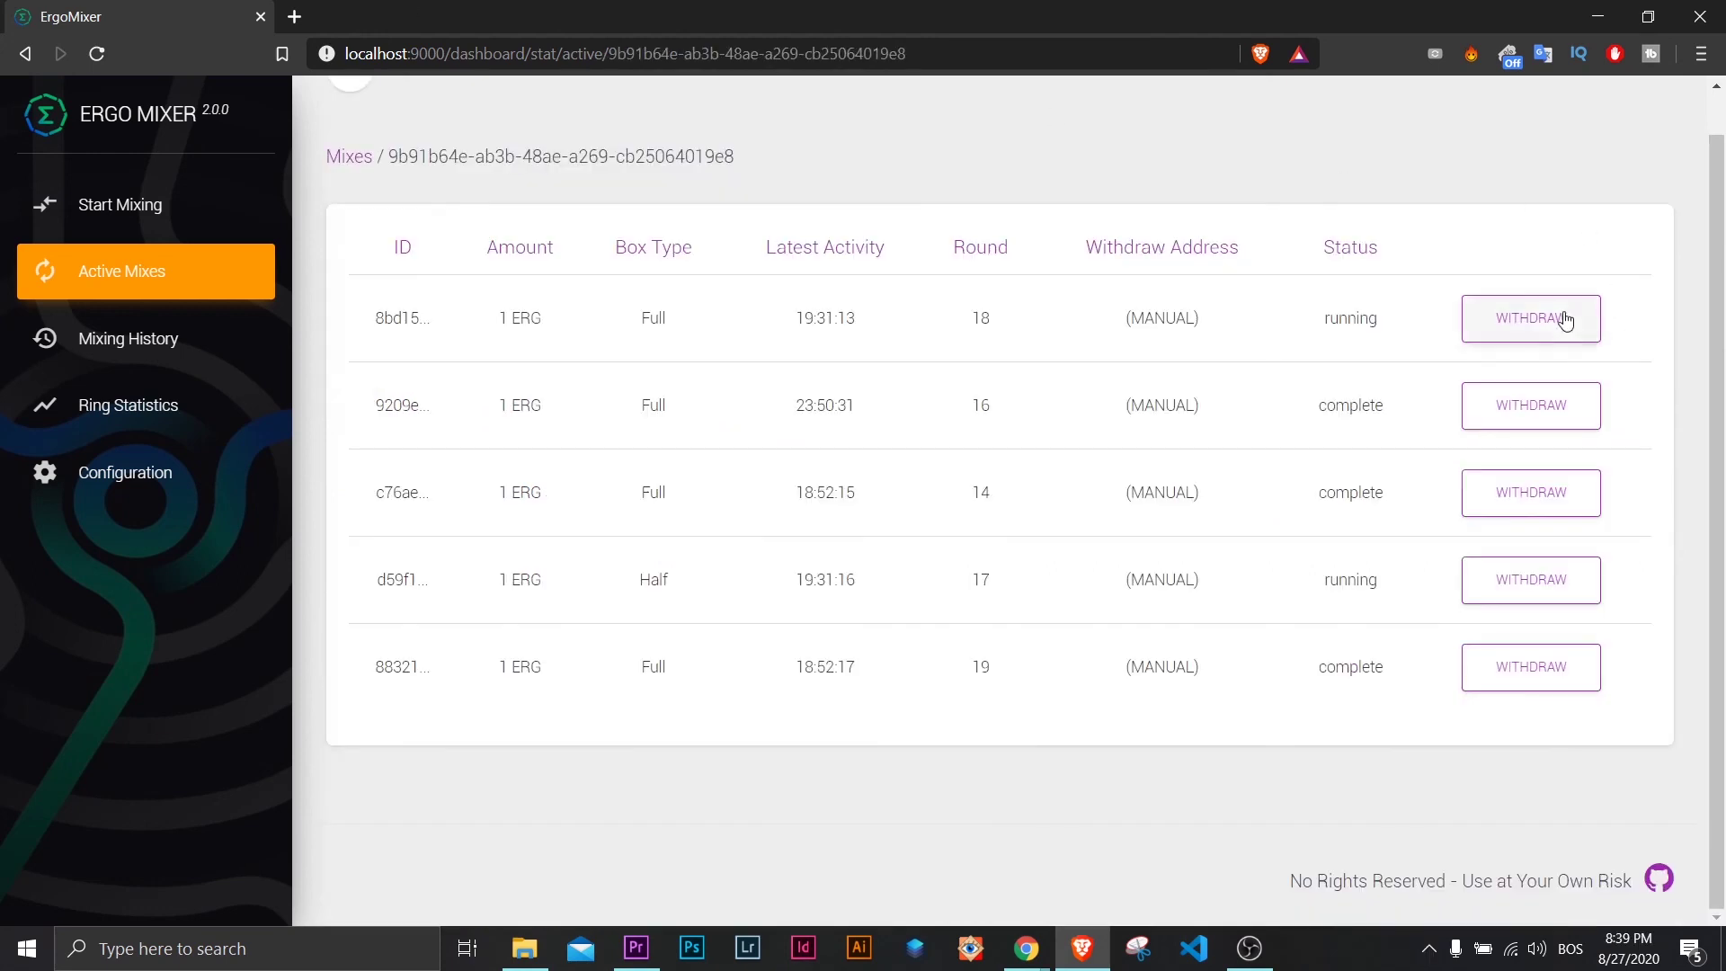
{"action": "left_click", "coordinate": [1540, 320]}
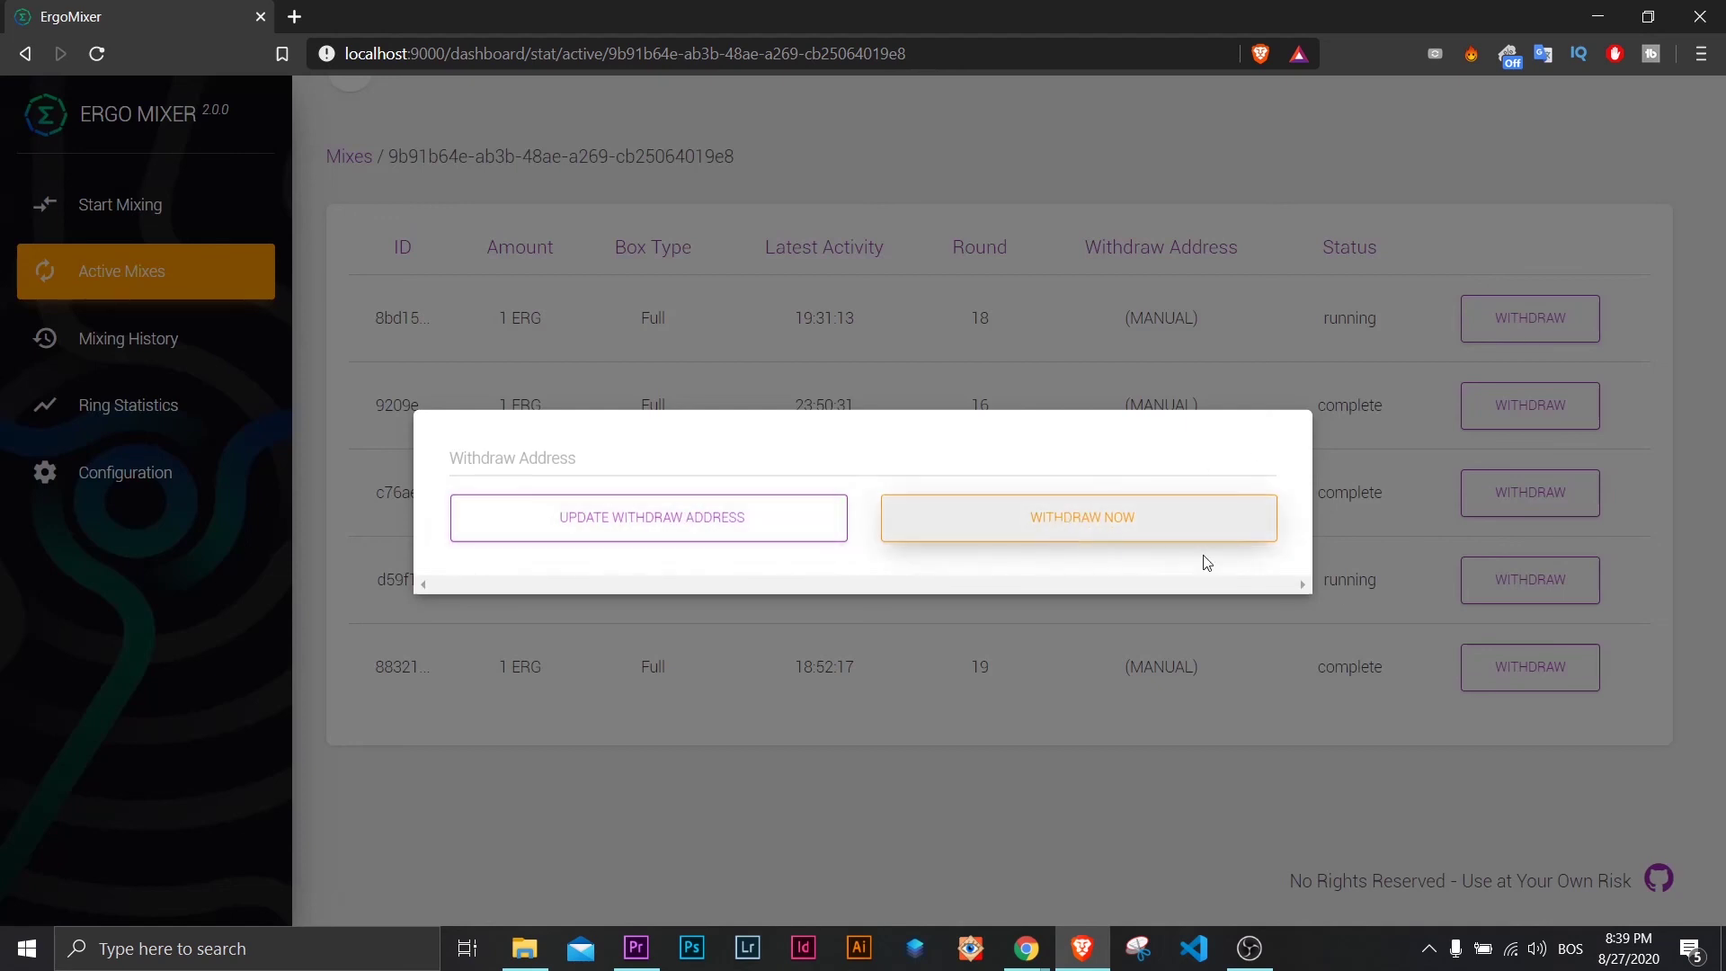
{"action": "left_click", "coordinate": [1298, 763]}
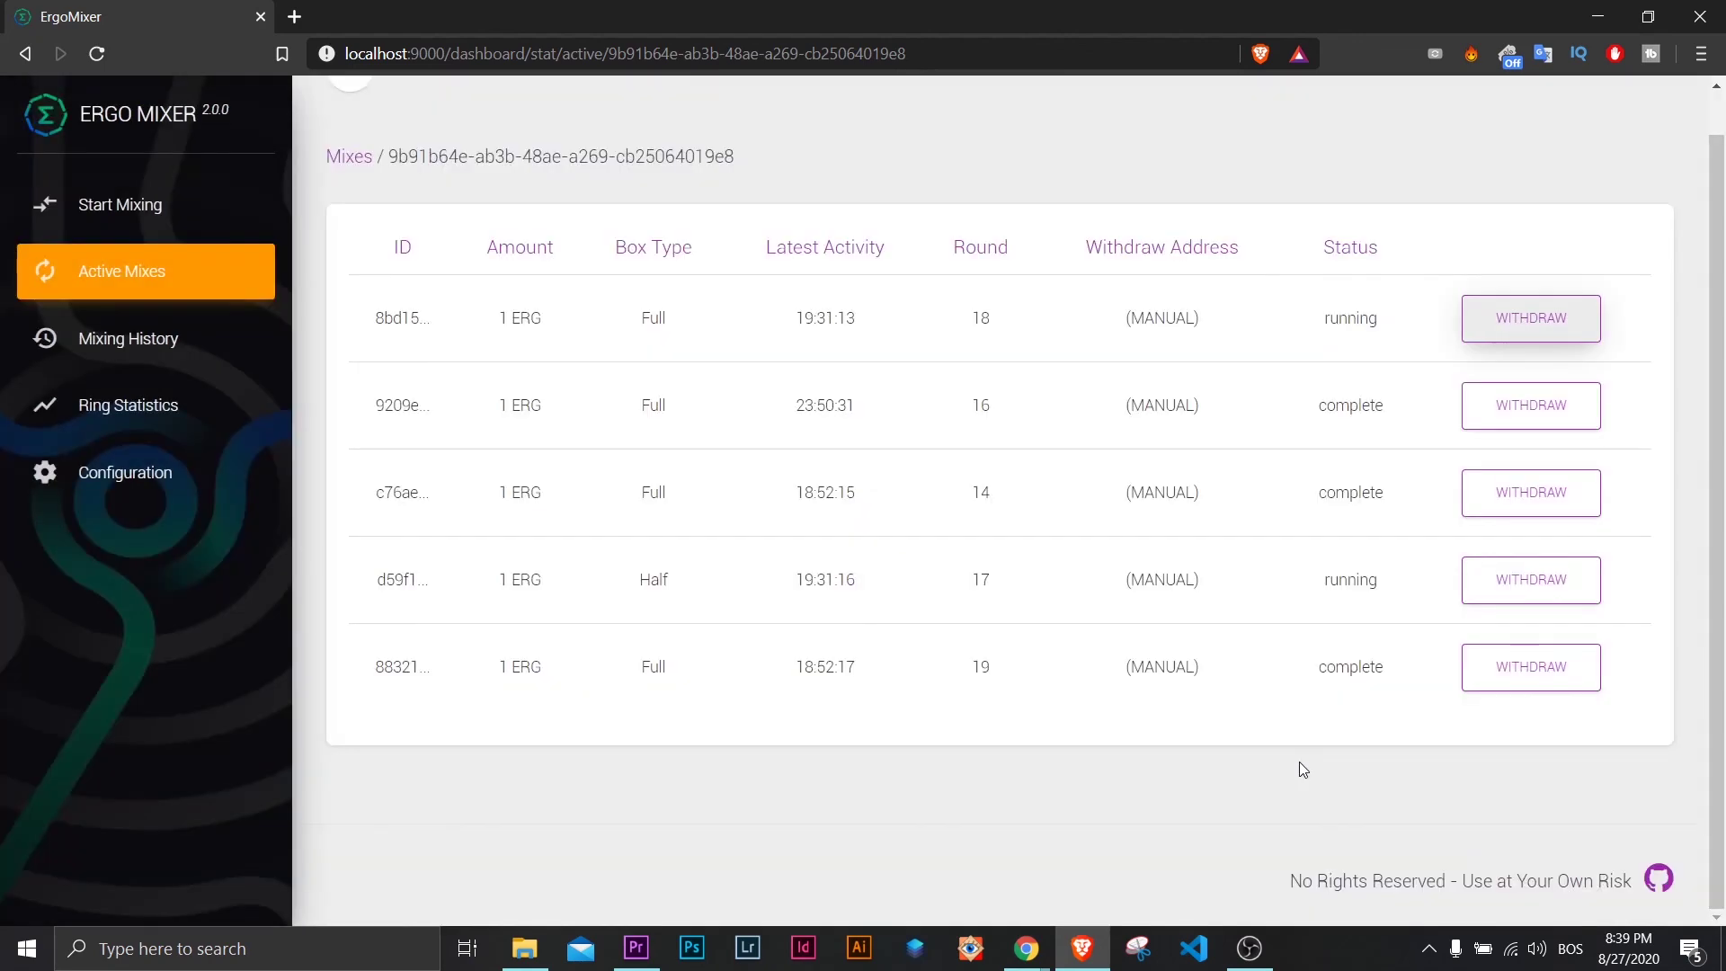